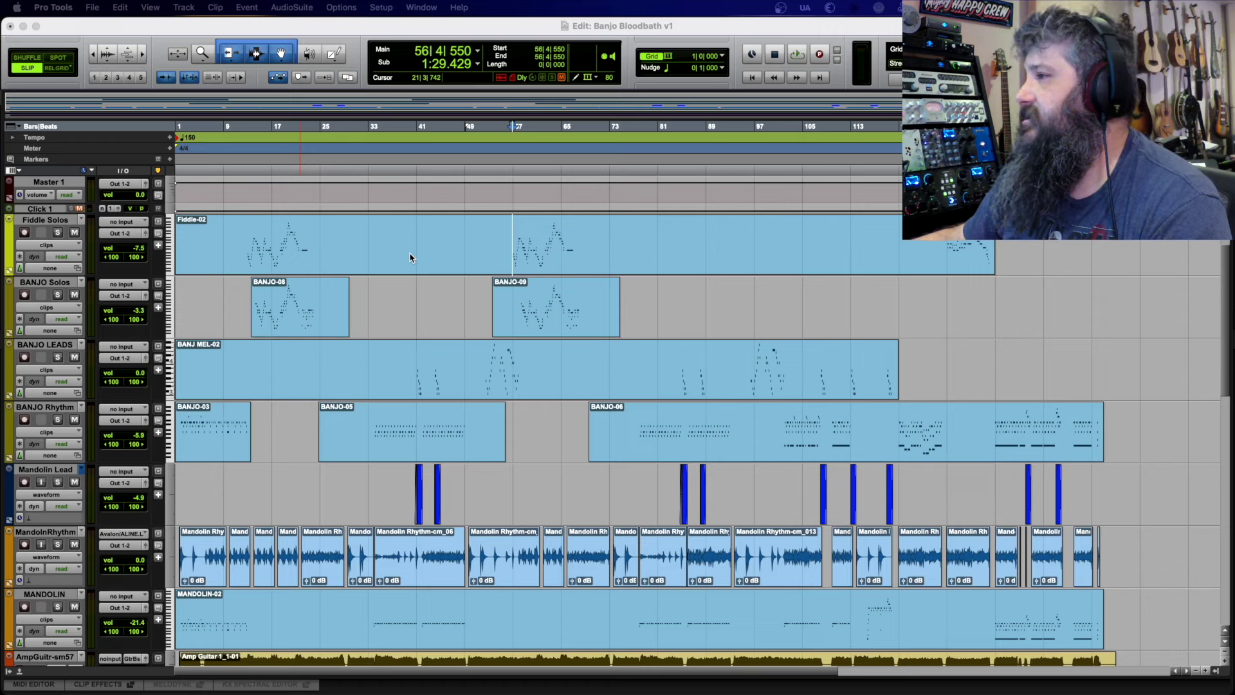
- Rewind to the session start, begin playback and zoom in on the opening bars
{"action": "left_click", "coordinate": [751, 78]}
{"action": "left_click", "coordinate": [797, 55]}
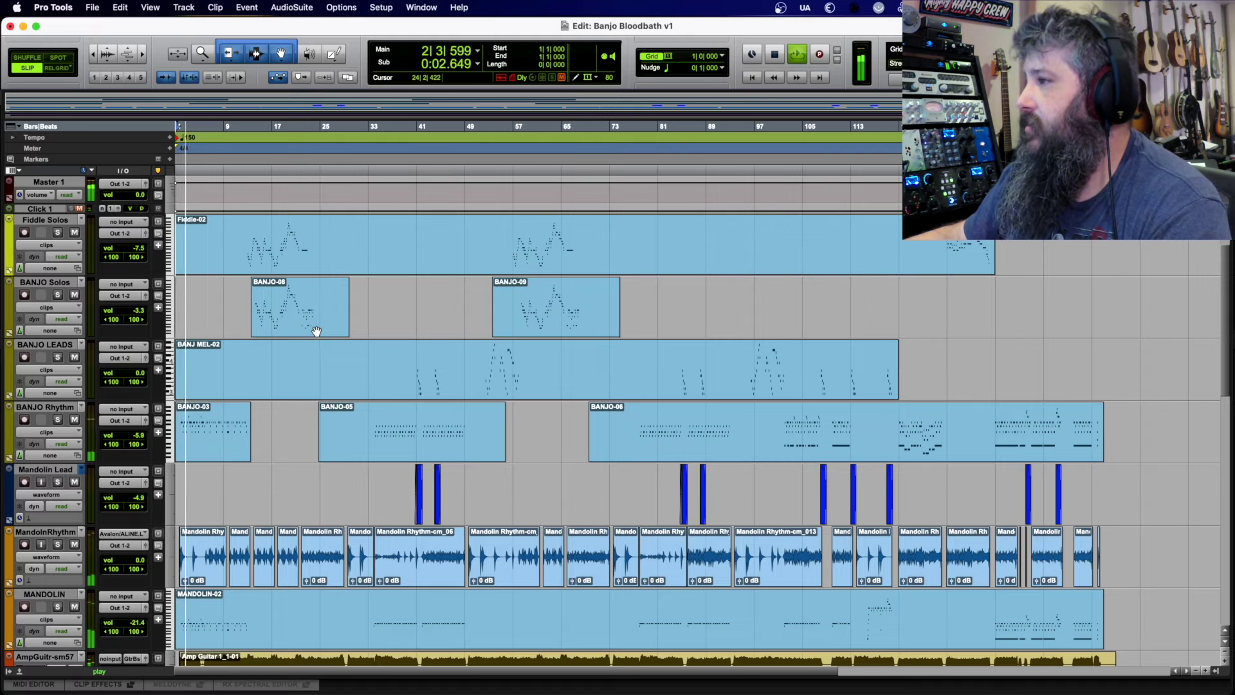
{"action": "key", "text": "super+bracketright"}
{"action": "key", "text": "super+bracketright"}
{"action": "key", "text": "super+bracketright"}
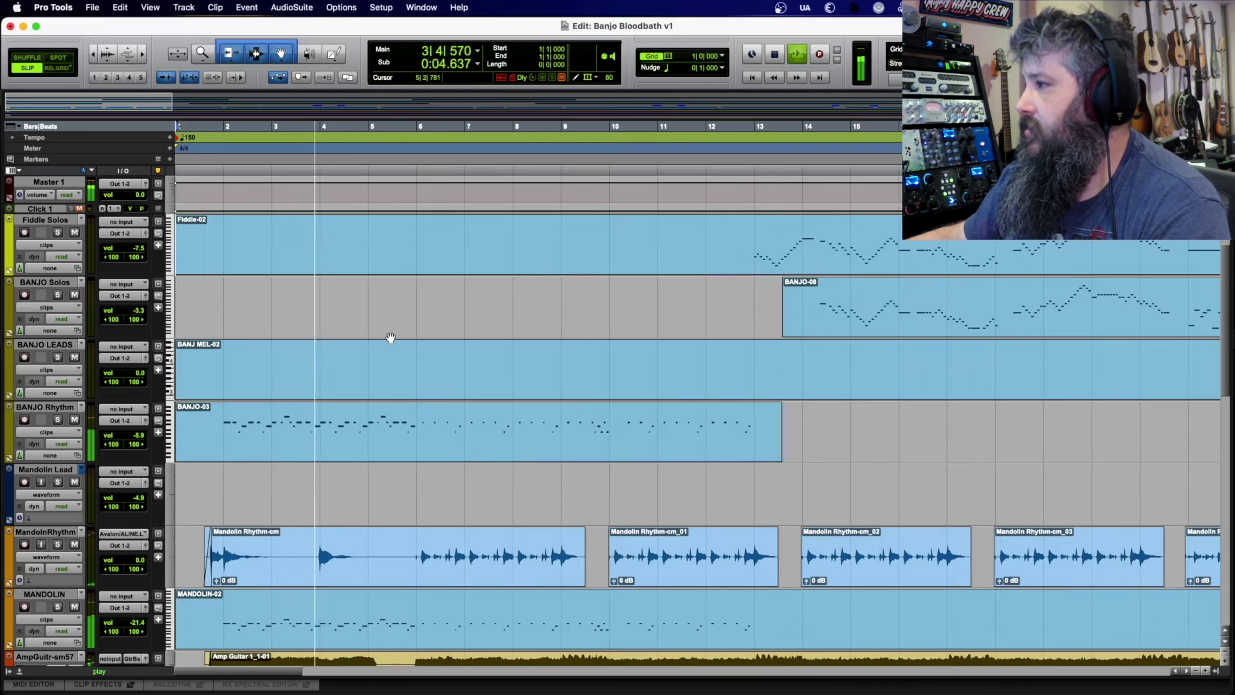
{"action": "scroll", "coordinate": [386, 339], "scroll_direction": "down", "scroll_amount": 15}
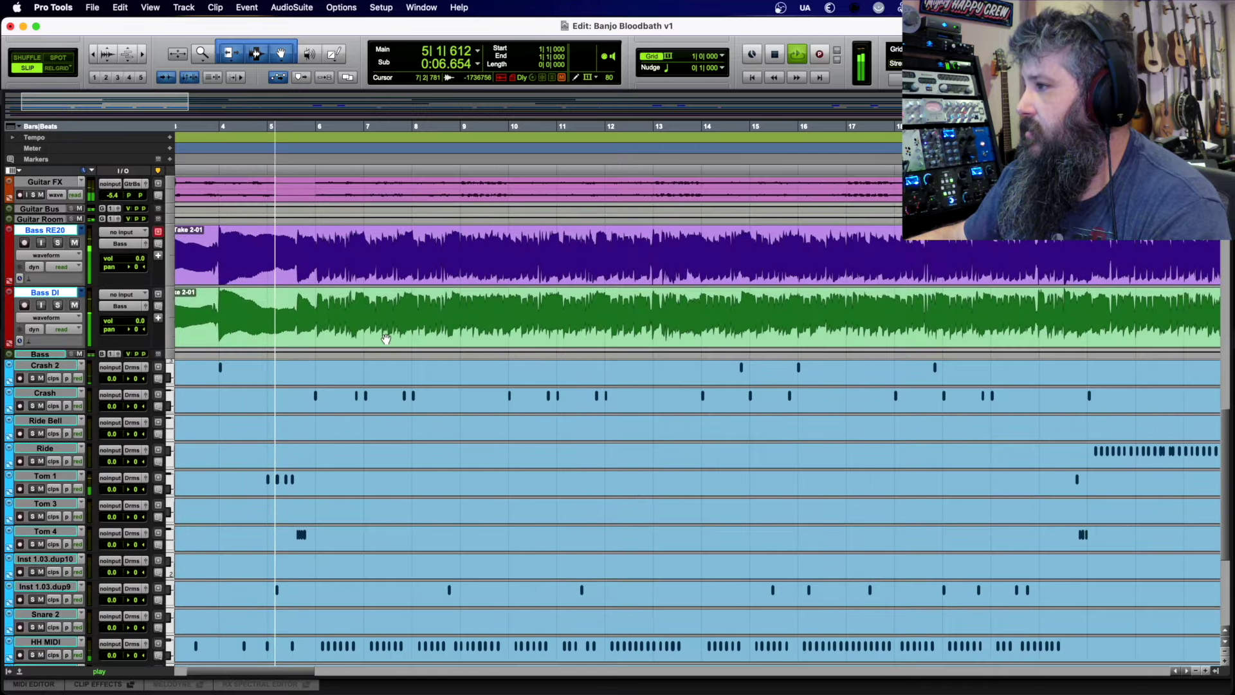
{"action": "scroll", "coordinate": [386, 339], "scroll_direction": "down", "scroll_amount": 5}
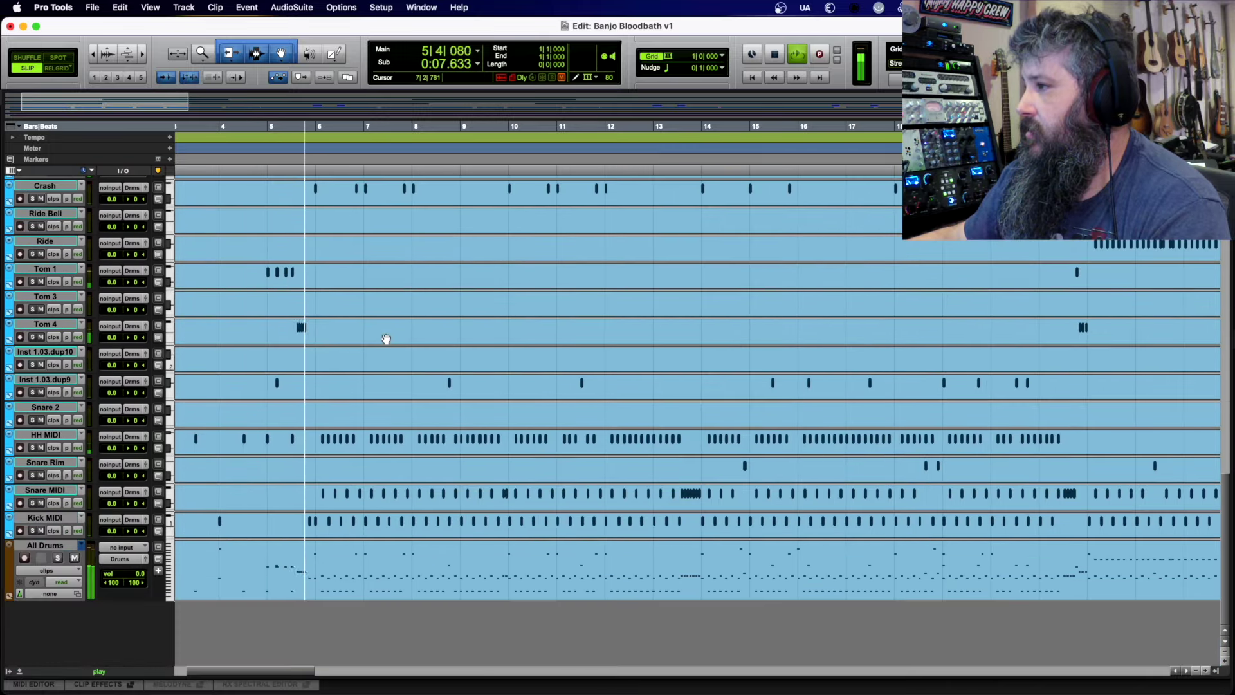
- Set the edit point at bar 6 and follow the drum hits, zooming in and out
{"action": "left_click", "coordinate": [332, 521]}
{"action": "key", "text": "super+bracketright"}
{"action": "key", "text": "super+bracketright"}
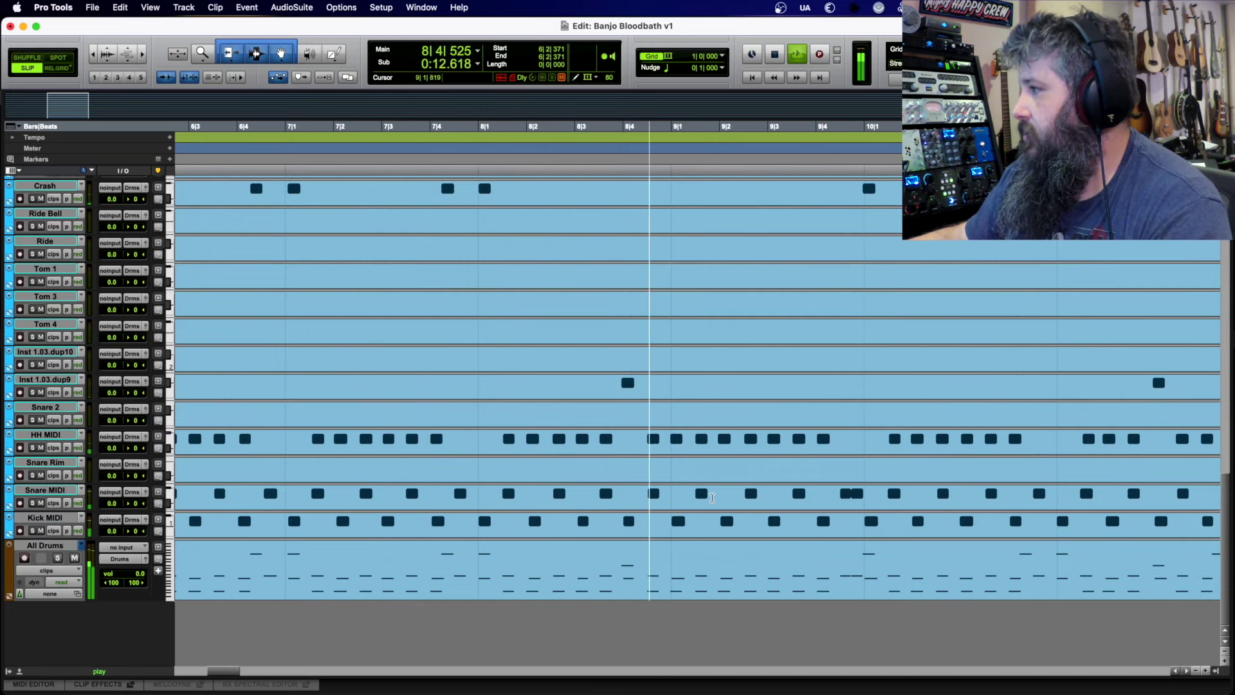
{"action": "scroll", "coordinate": [729, 496], "scroll_direction": "right", "scroll_amount": 3}
{"action": "key", "text": "super+bracketleft"}
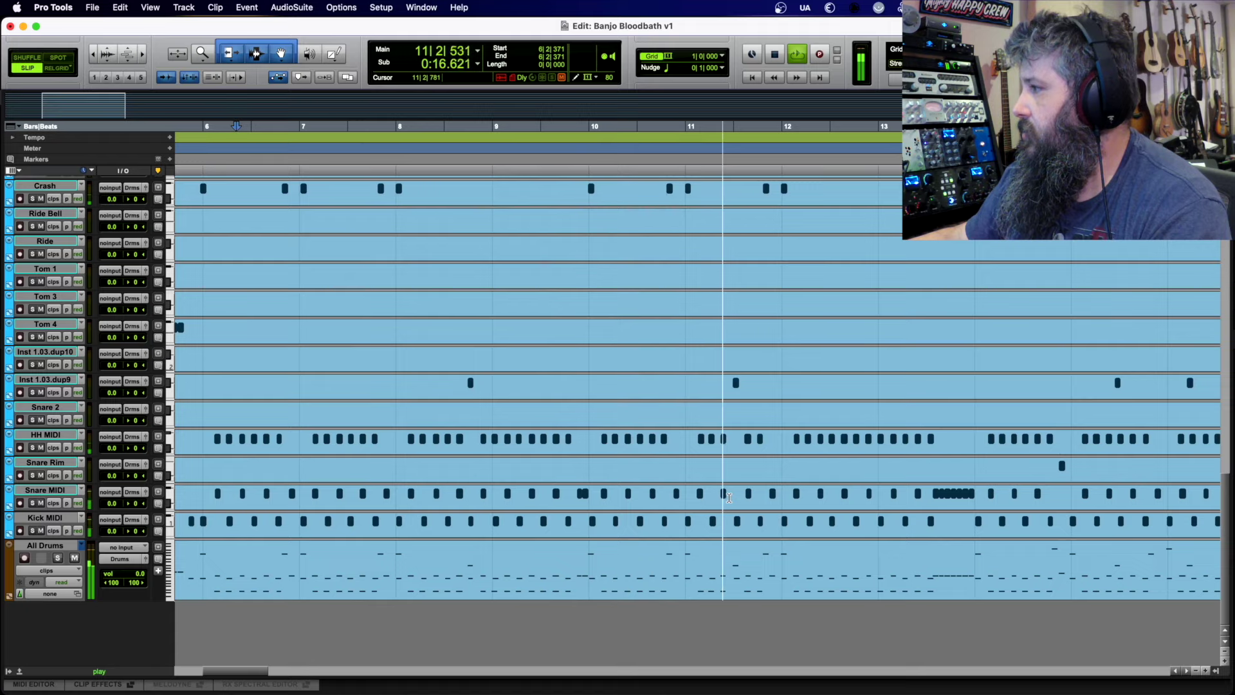
{"action": "scroll", "coordinate": [996, 518], "scroll_direction": "right", "scroll_amount": 3}
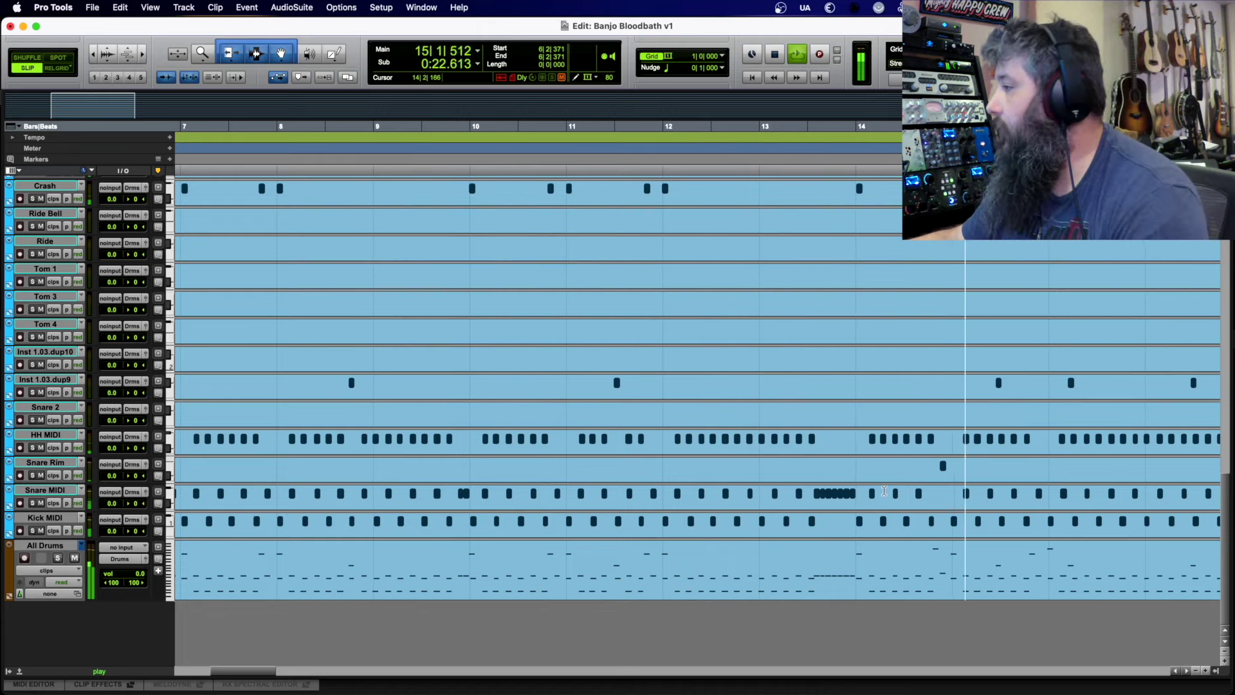
- Zoom out to bars 1–30, focus on bars 15–22, and stop playback at 18|3|589
{"action": "key", "text": "super+bracketleft"}
{"action": "key", "text": "super+bracketleft"}
{"action": "scroll", "coordinate": [818, 476], "scroll_direction": "up", "scroll_amount": 15}
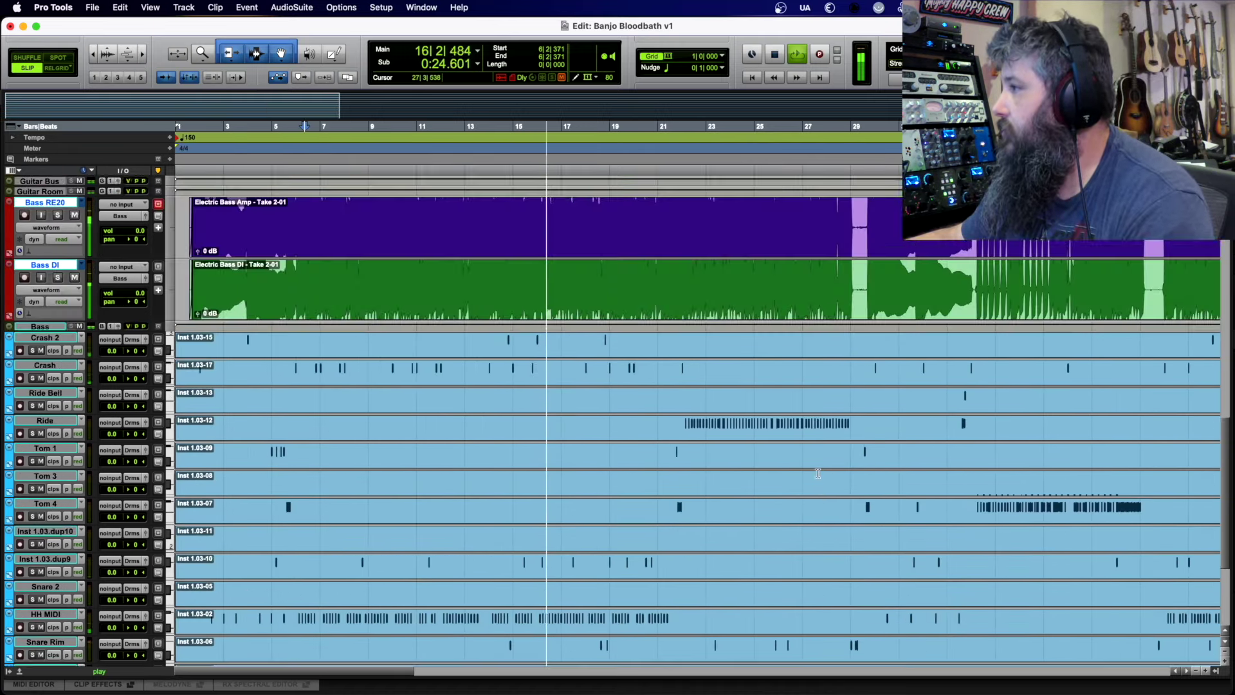
{"action": "scroll", "coordinate": [818, 476], "scroll_direction": "up", "scroll_amount": 4}
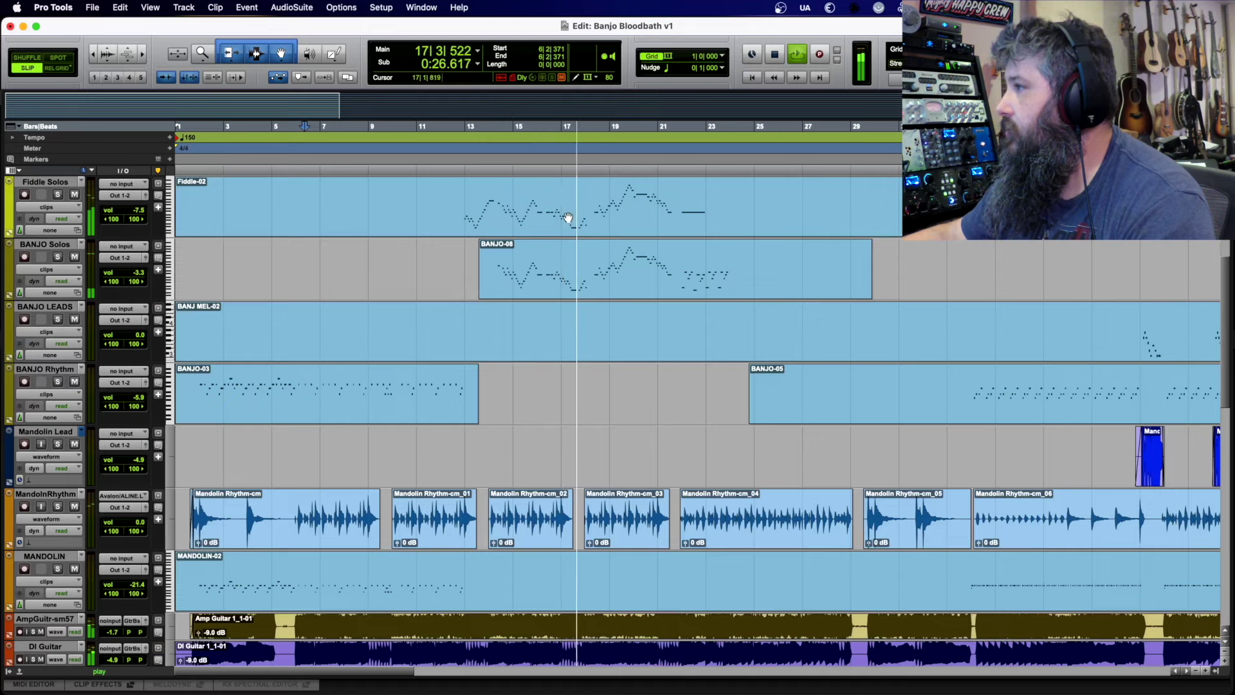
{"action": "key", "text": "super+bracketright"}
{"action": "key", "text": "super+bracketright"}
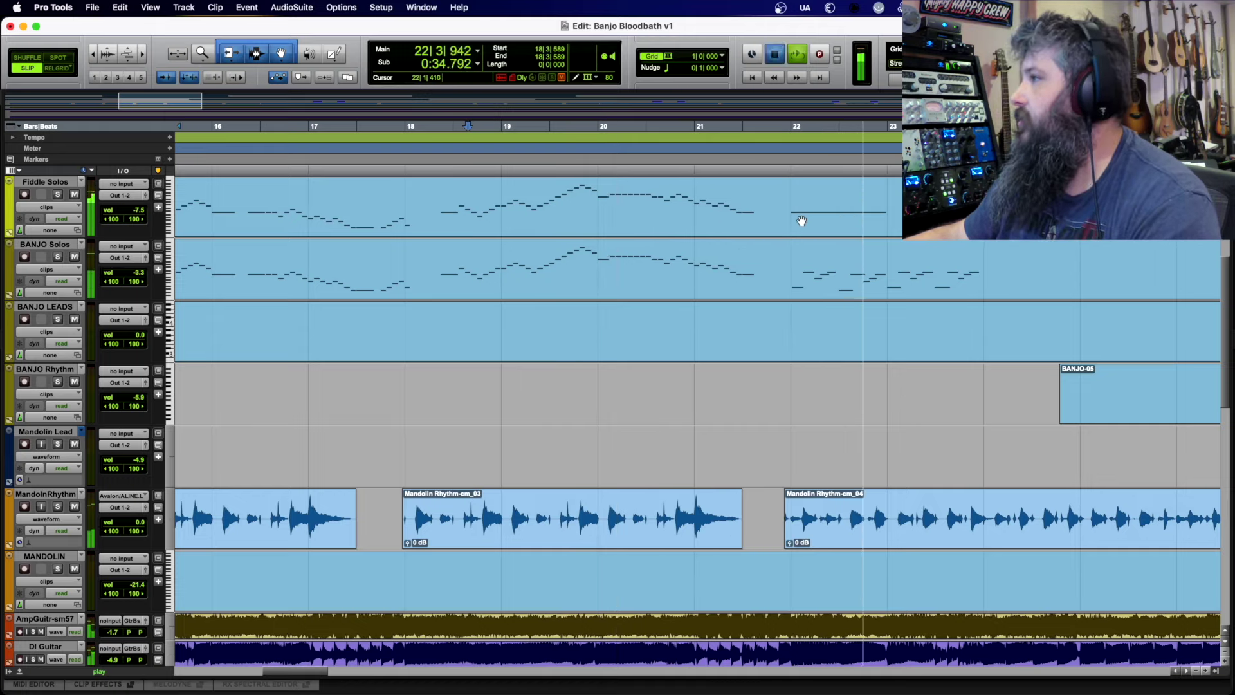
{"action": "key", "text": "space"}
{"action": "key", "text": "super+bracketleft"}
{"action": "key", "text": "super+bracketleft"}
{"action": "key", "text": "super+bracketleft"}
{"action": "key", "text": "super+bracketleft"}
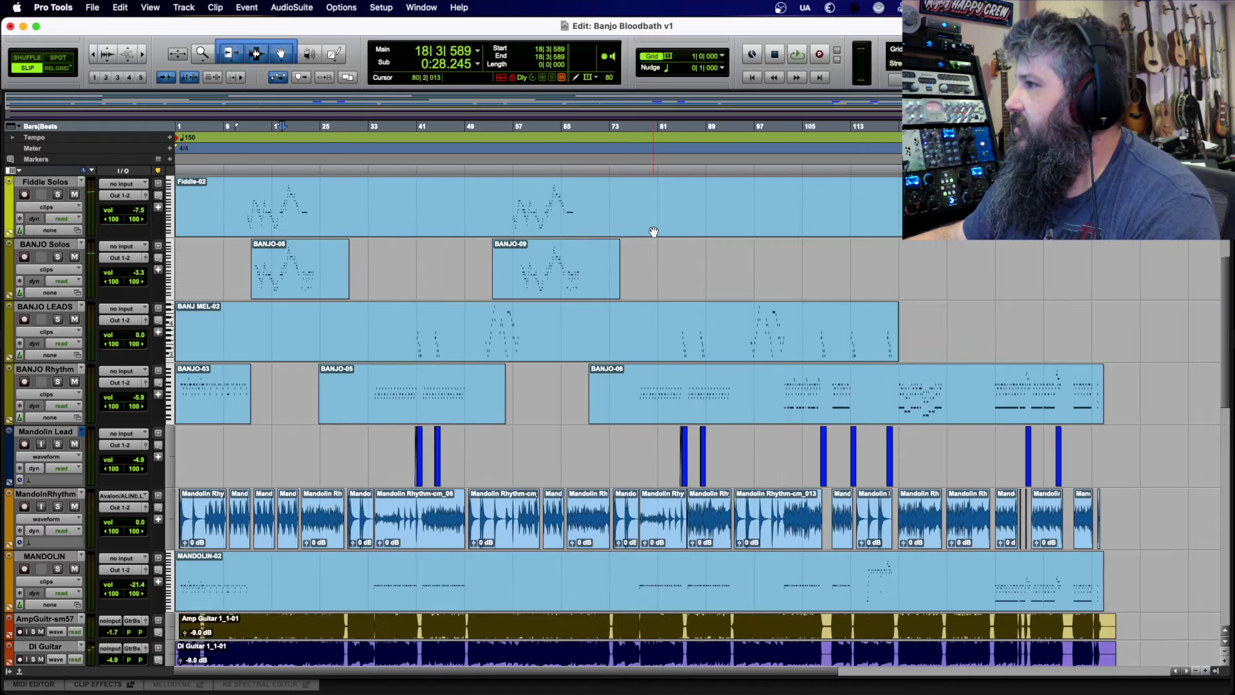
- Zoom to bars 1–57, scroll to the drum tracks, then zoom into the first 15 bars
{"action": "key", "text": "super+bracketright"}
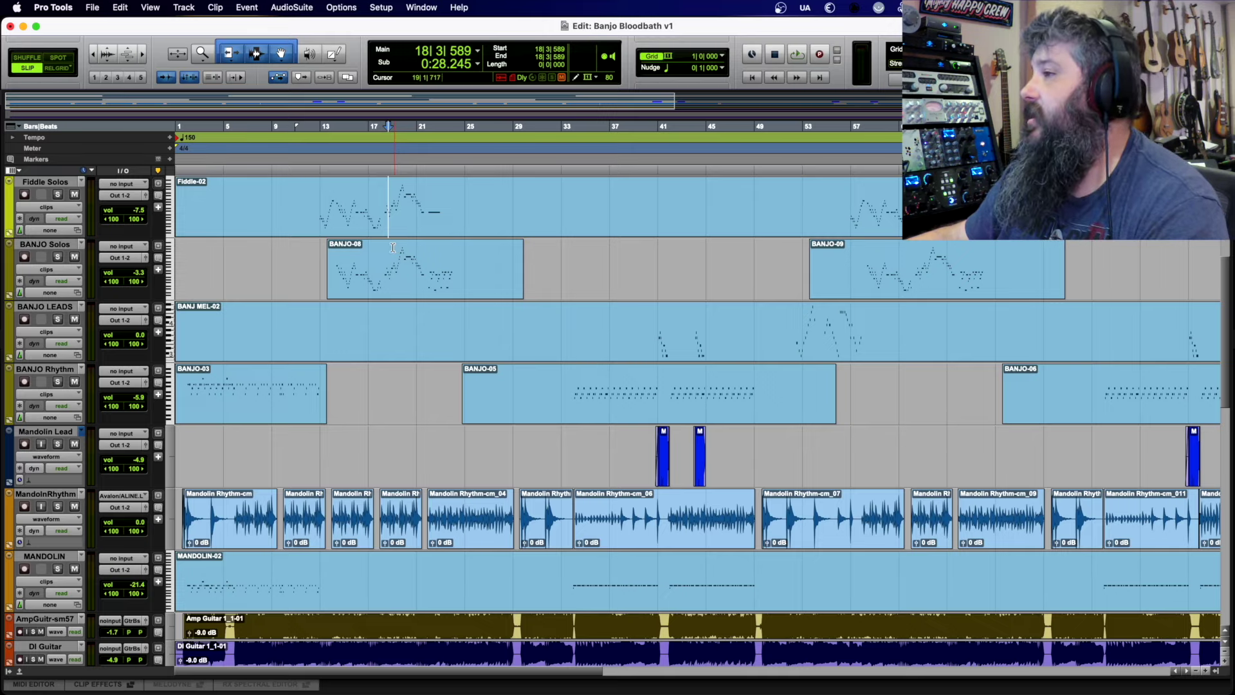
{"action": "scroll", "coordinate": [383, 258], "scroll_direction": "down", "scroll_amount": 15}
{"action": "scroll", "coordinate": [382, 263], "scroll_direction": "up", "scroll_amount": 1}
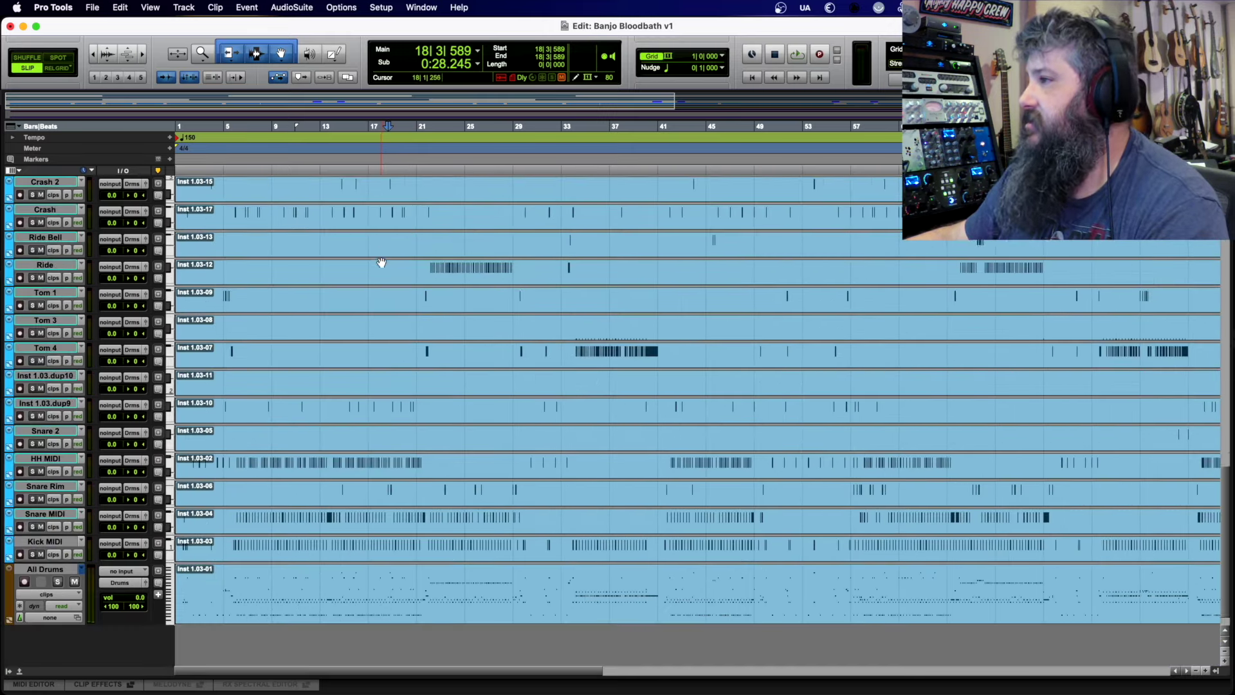
{"action": "scroll", "coordinate": [382, 262], "scroll_direction": "up", "scroll_amount": 1}
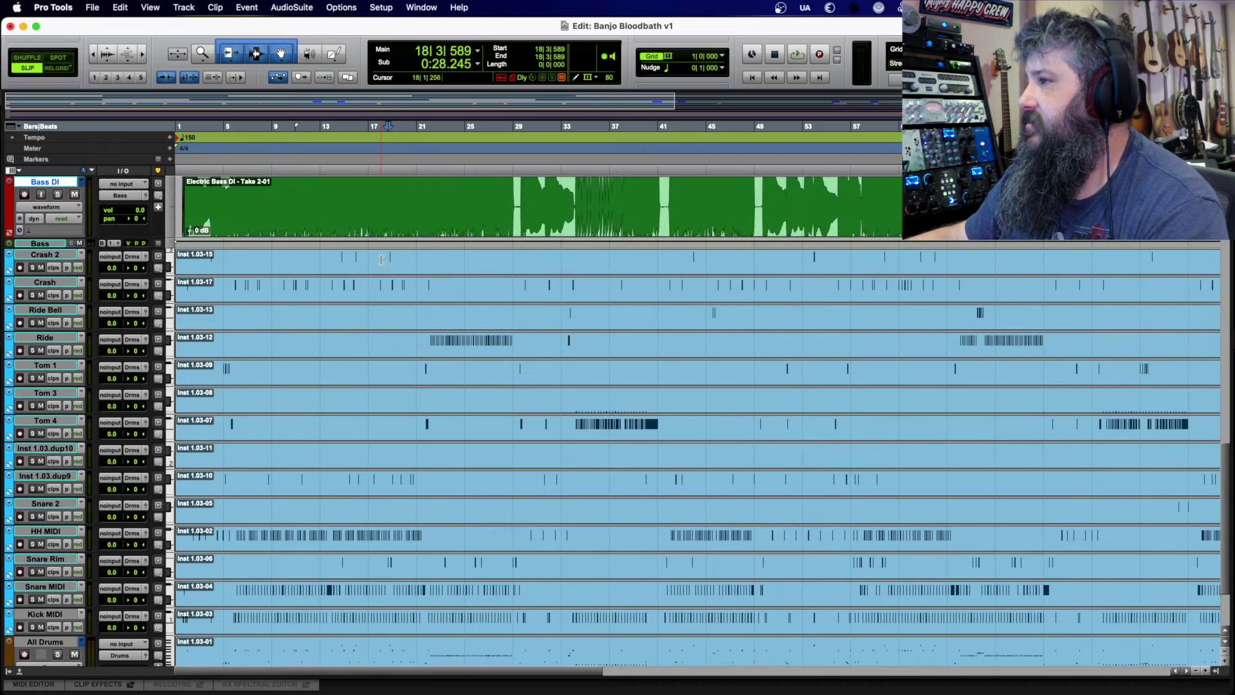
{"action": "scroll", "coordinate": [381, 260], "scroll_direction": "down", "scroll_amount": 1}
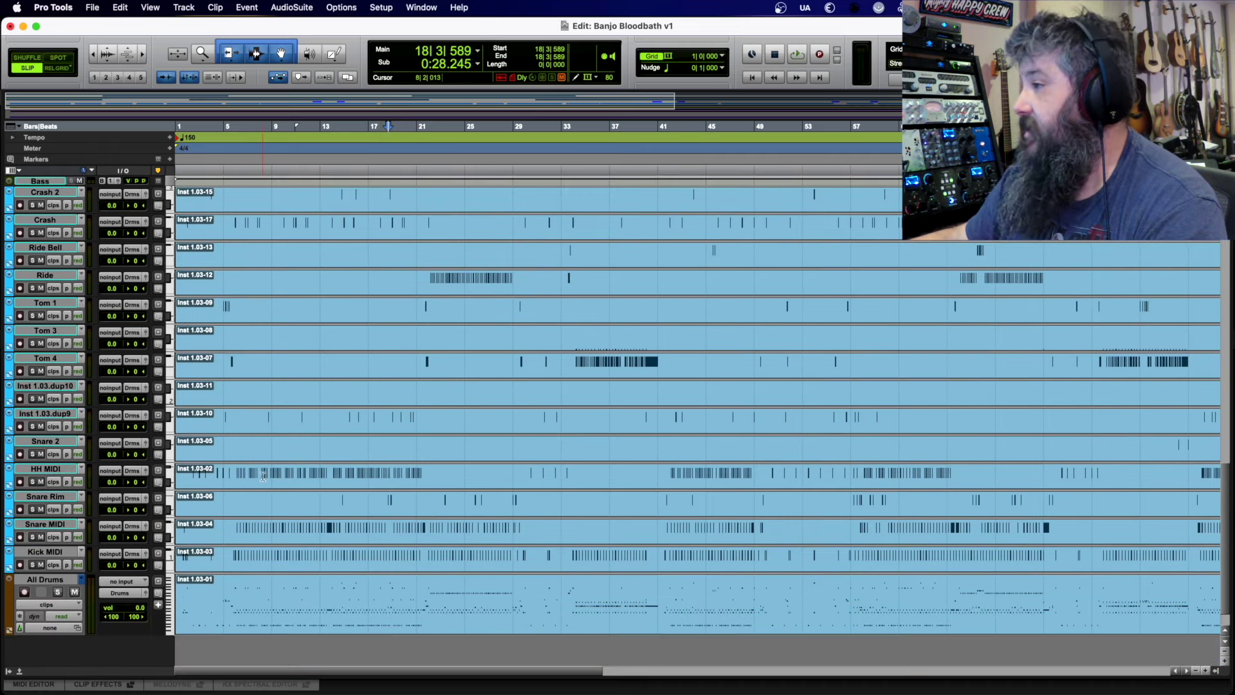
{"action": "key", "text": "super+bracketright"}
{"action": "key", "text": "super+bracketright"}
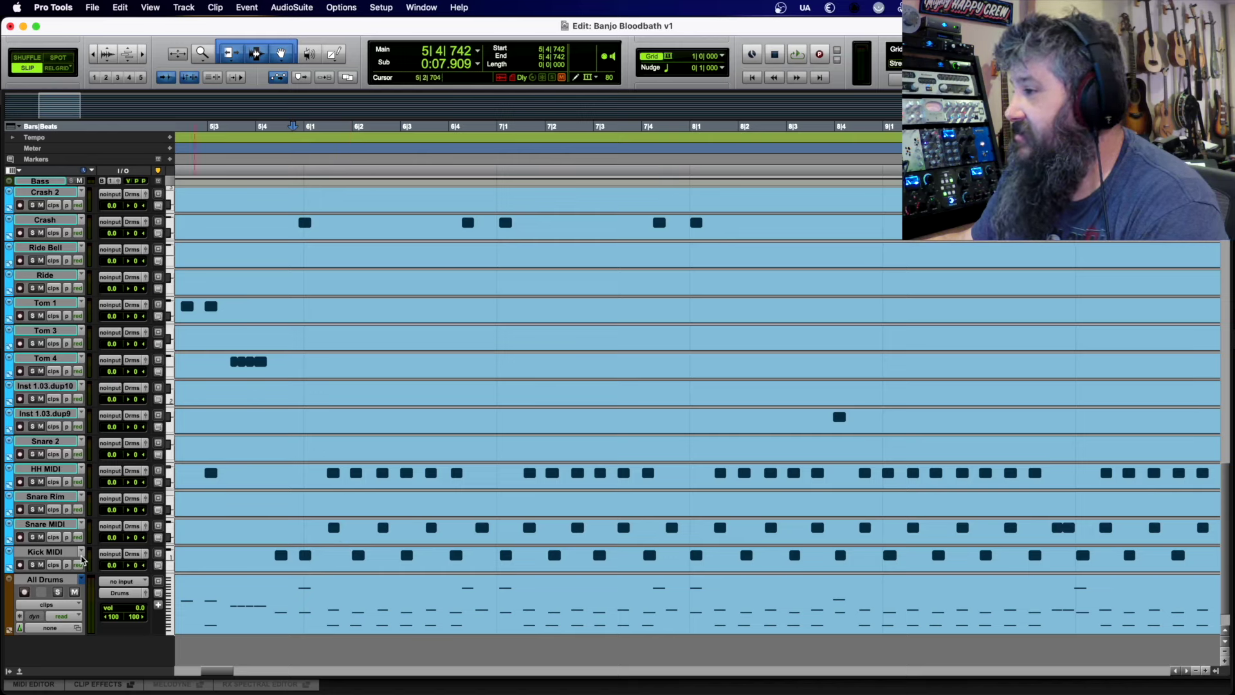
- Solo All Drums, then Kick MIDI, select drums Crash 2 to Kick MIDI, and play
{"action": "left_click", "coordinate": [56, 584]}
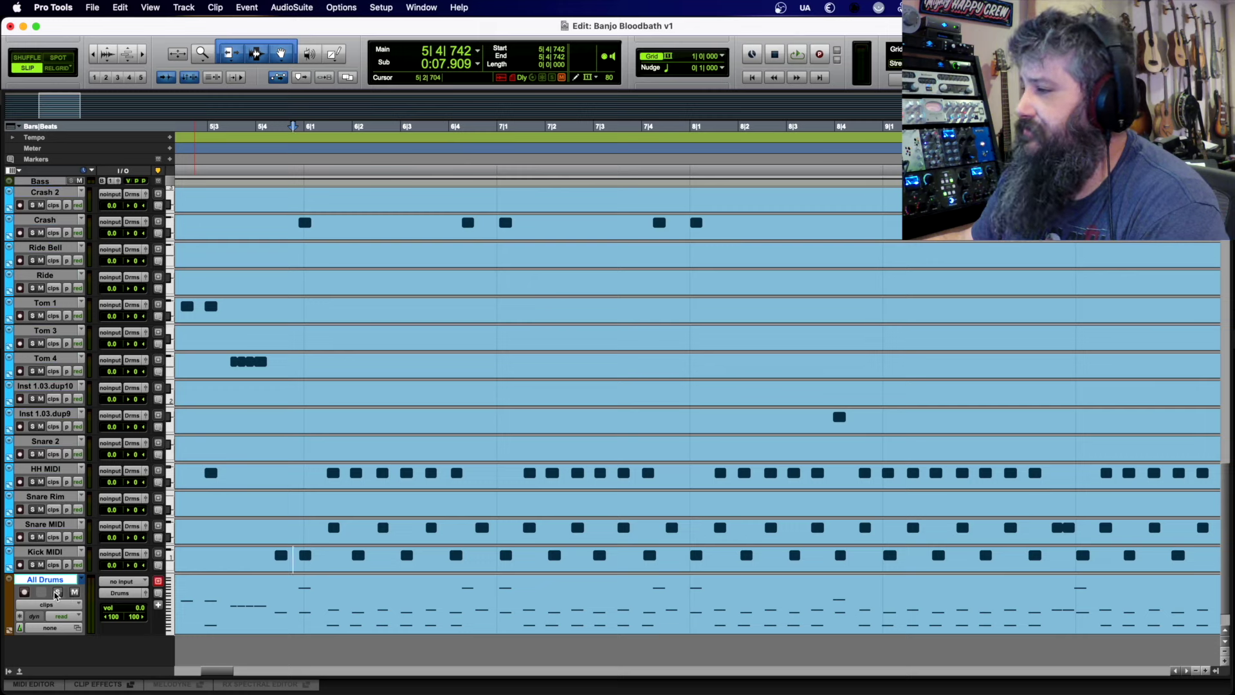
{"action": "left_click", "coordinate": [57, 592]}
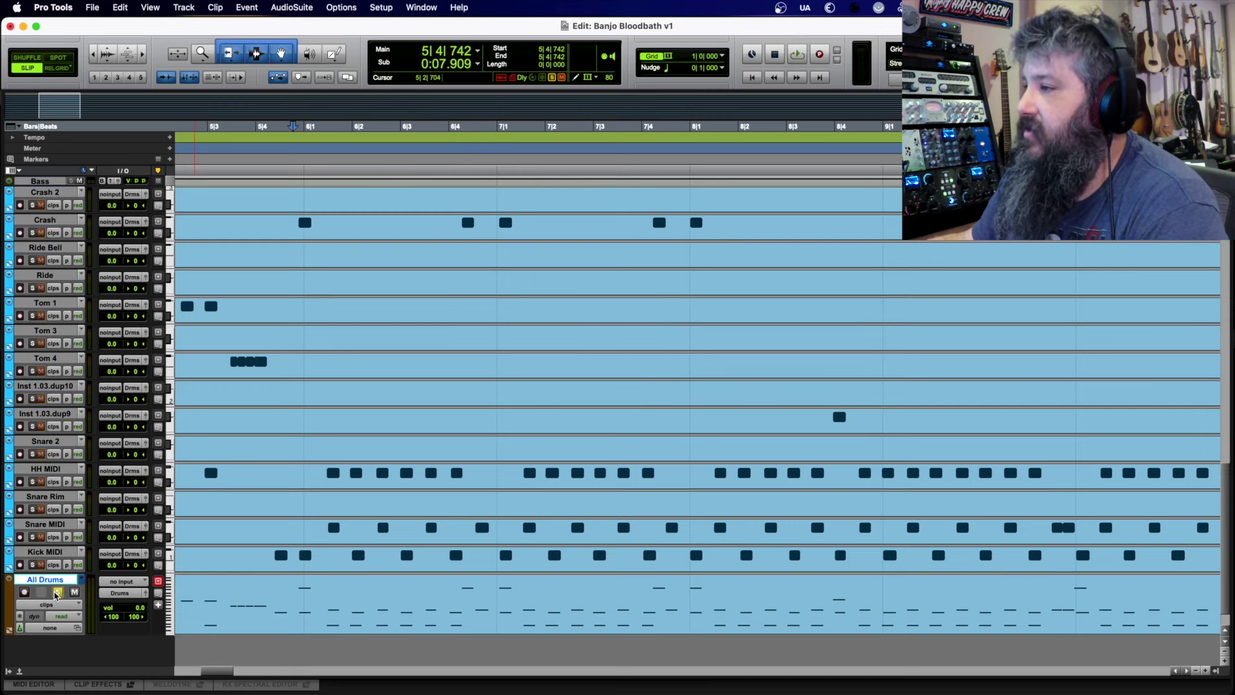
{"action": "left_click", "coordinate": [35, 561]}
{"action": "left_click", "coordinate": [39, 553]}
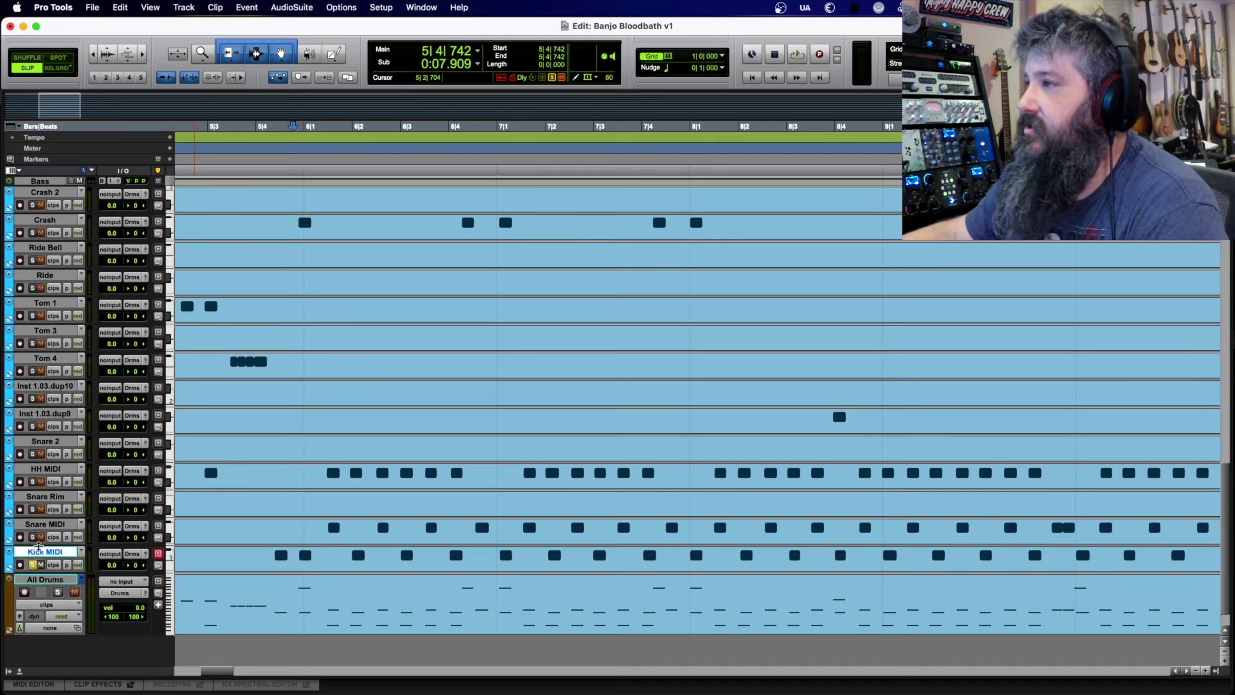
{"action": "left_click", "coordinate": [46, 194], "text": "shift"}
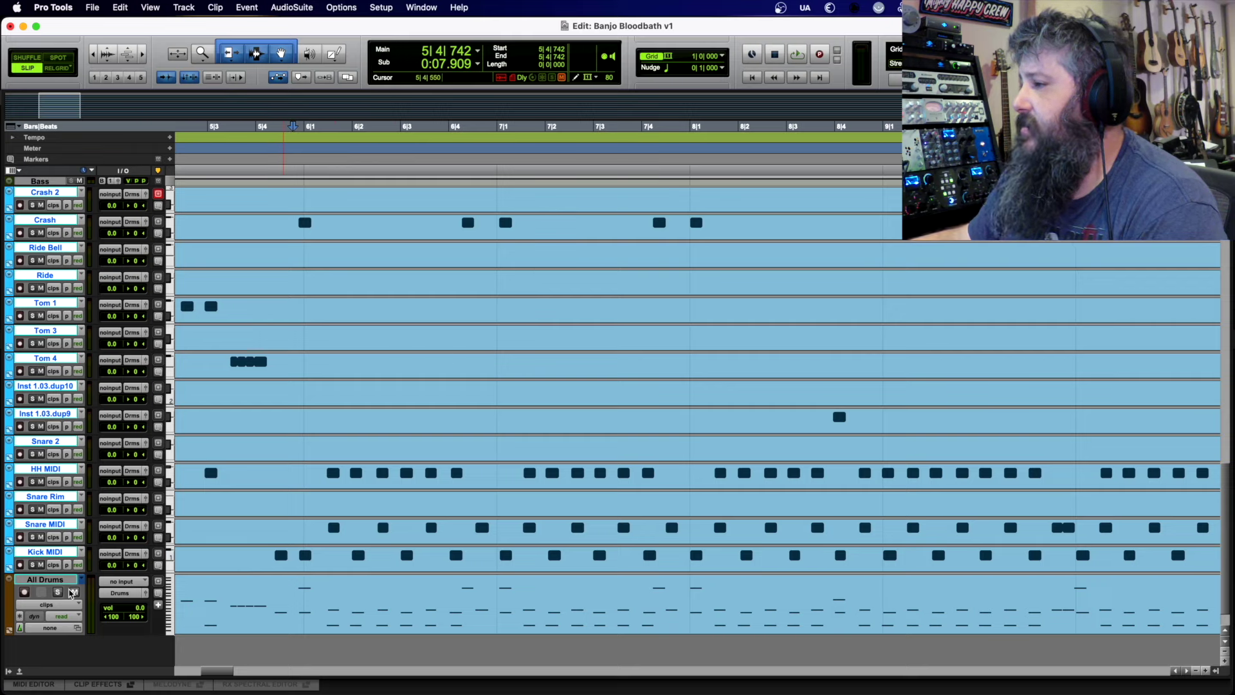
{"action": "key", "text": "space"}
- Audition All Drums, then Kick MIDI with Snare Rim and Snare MIDI, then unsolo the snares
{"action": "left_click", "coordinate": [58, 592]}
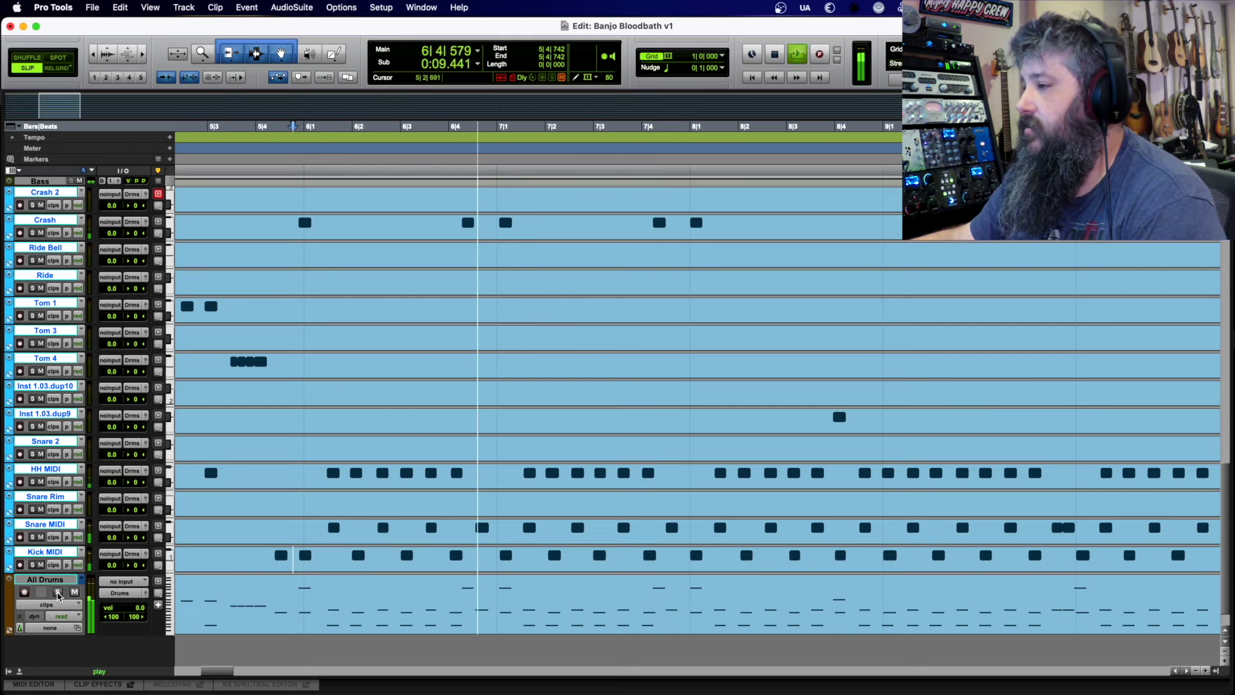
{"action": "left_click", "coordinate": [58, 592]}
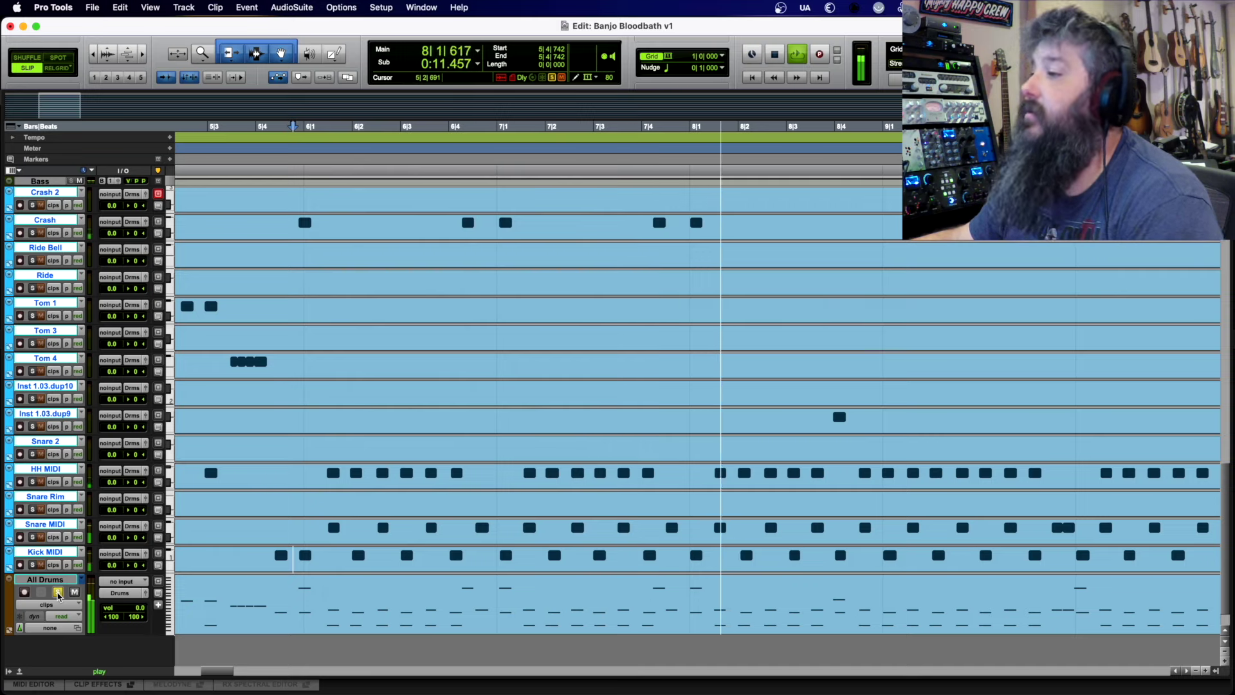
{"action": "left_click", "coordinate": [33, 564]}
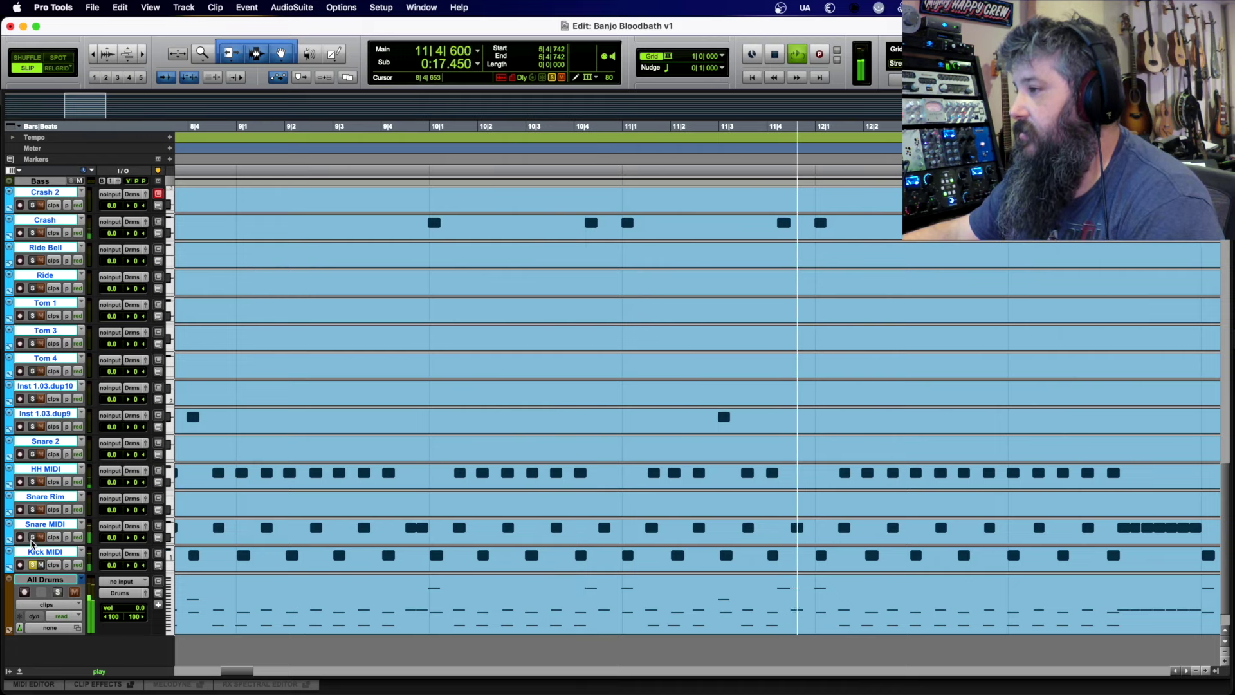
{"action": "left_click_drag", "start_coordinate": [32, 510], "coordinate": [34, 566]}
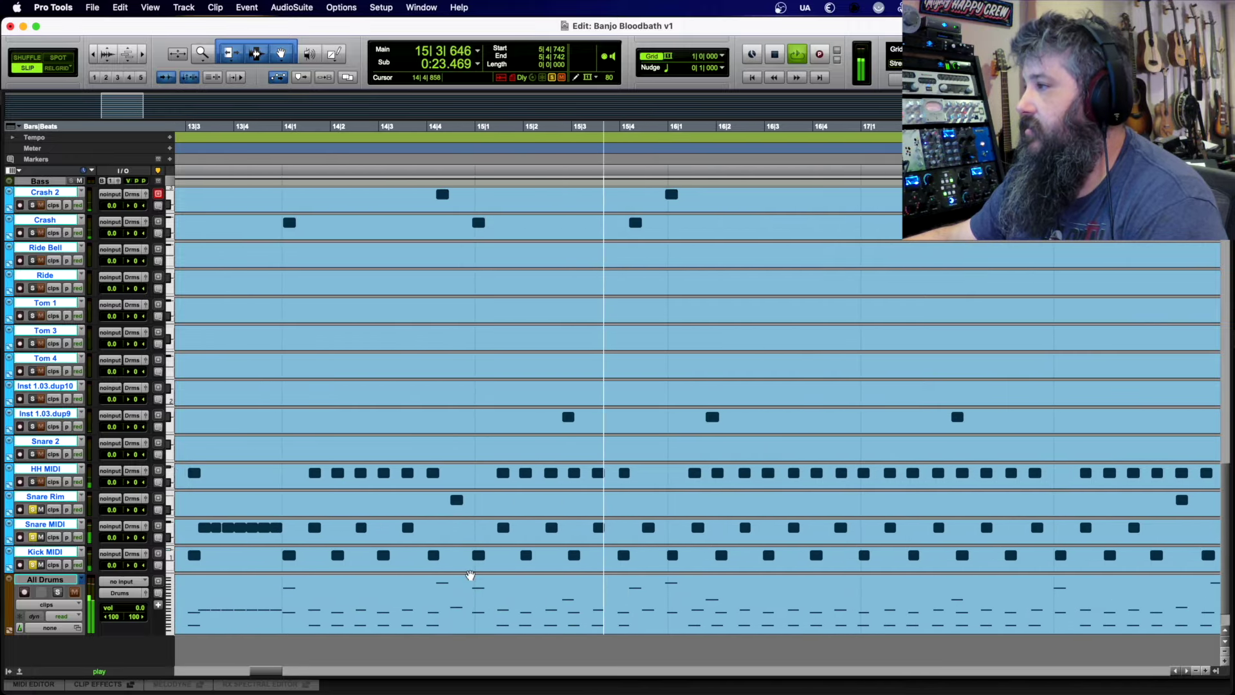
{"action": "key", "text": "space"}
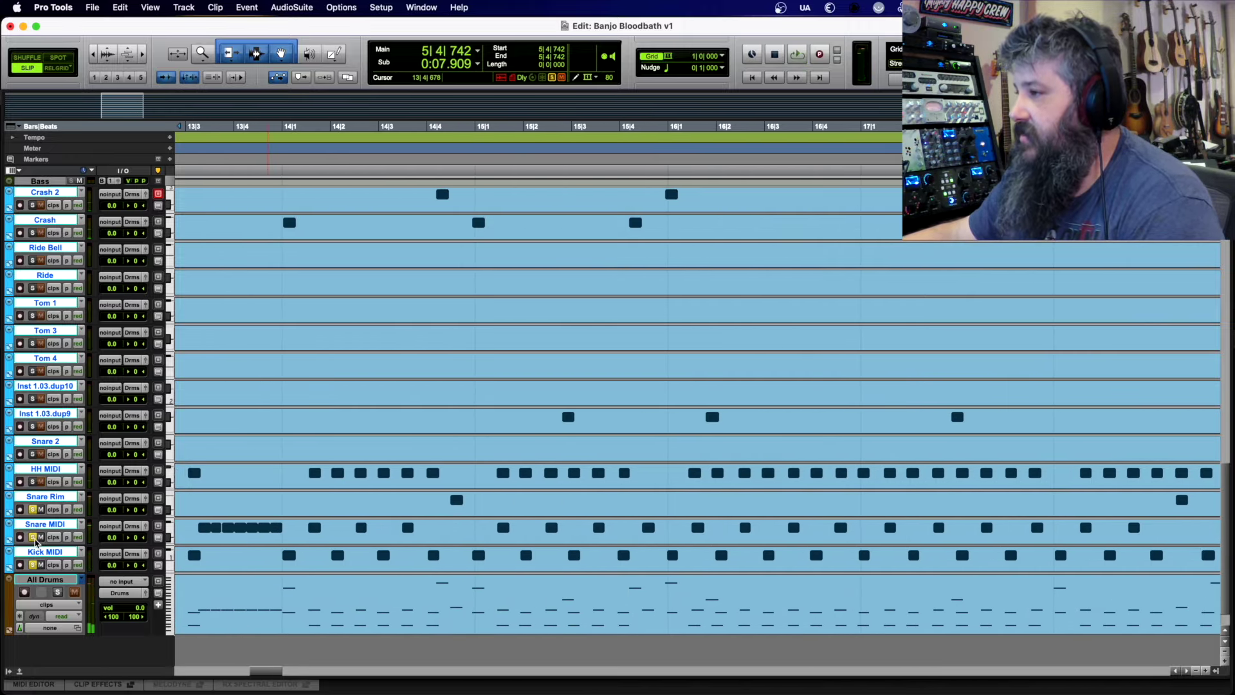
{"action": "left_click", "coordinate": [34, 537]}
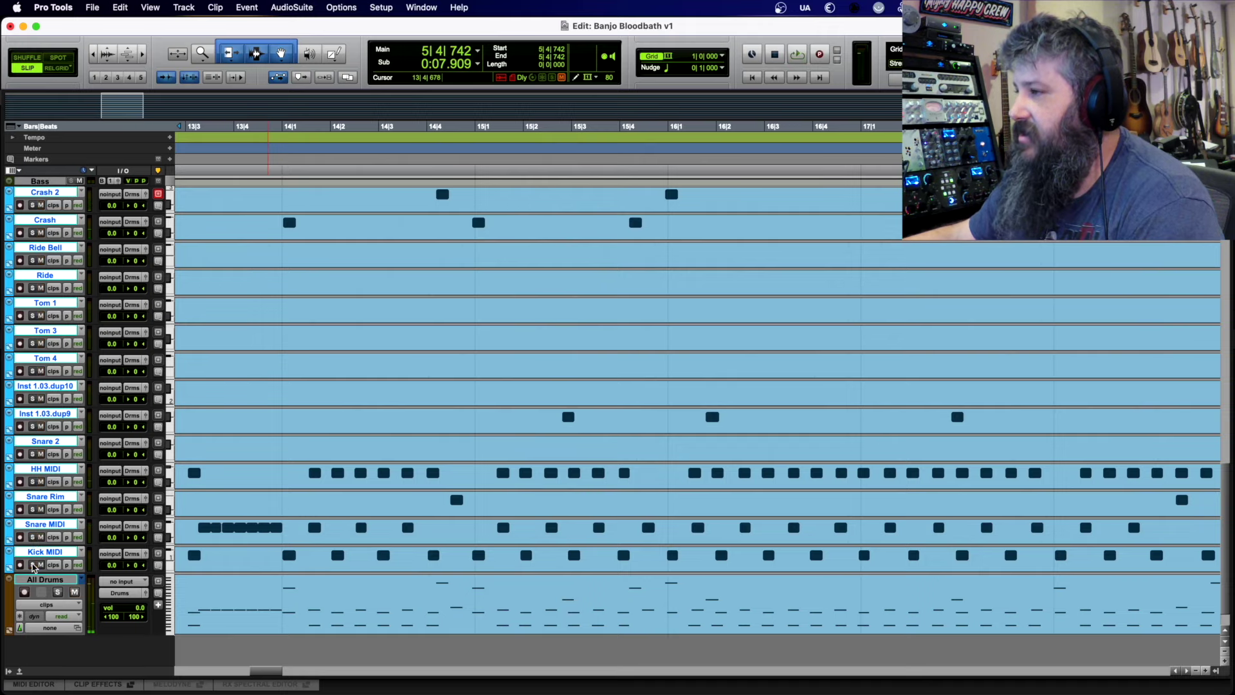
{"action": "key", "text": "super+bracketleft"}
{"action": "key", "text": "super+bracketleft"}
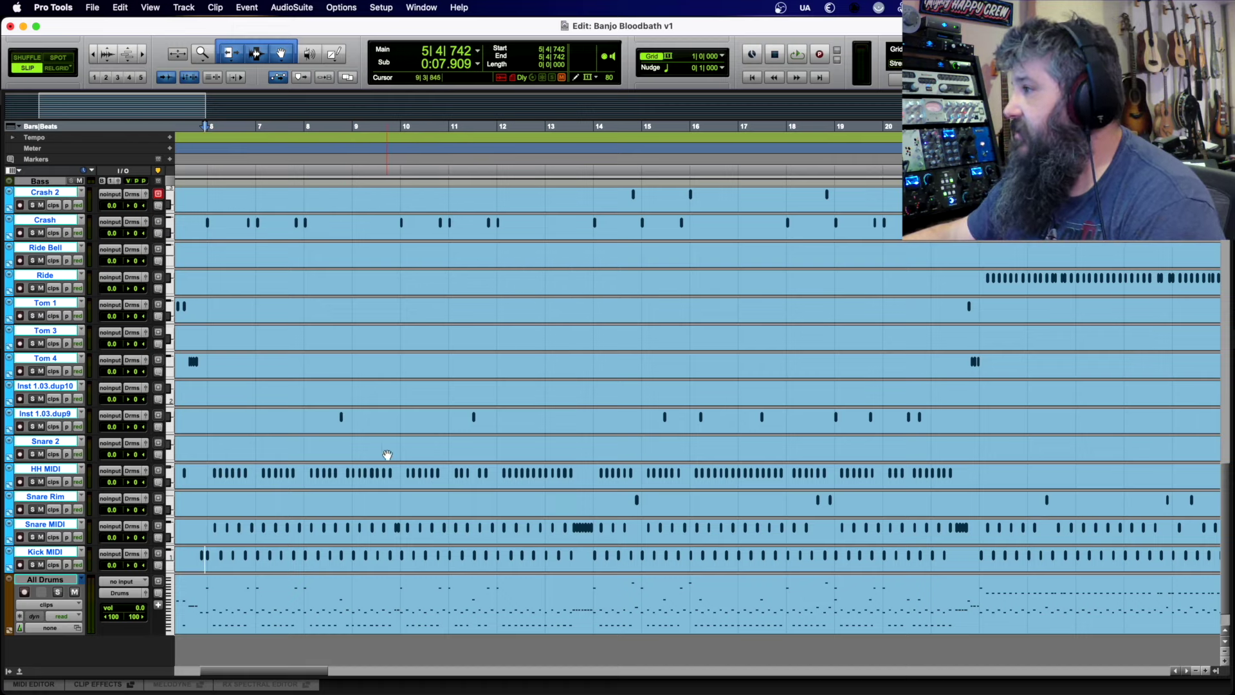
- Place the play position at the start of the tom fill at bar 34
{"action": "key", "text": "r"}
{"action": "key", "text": "r"}
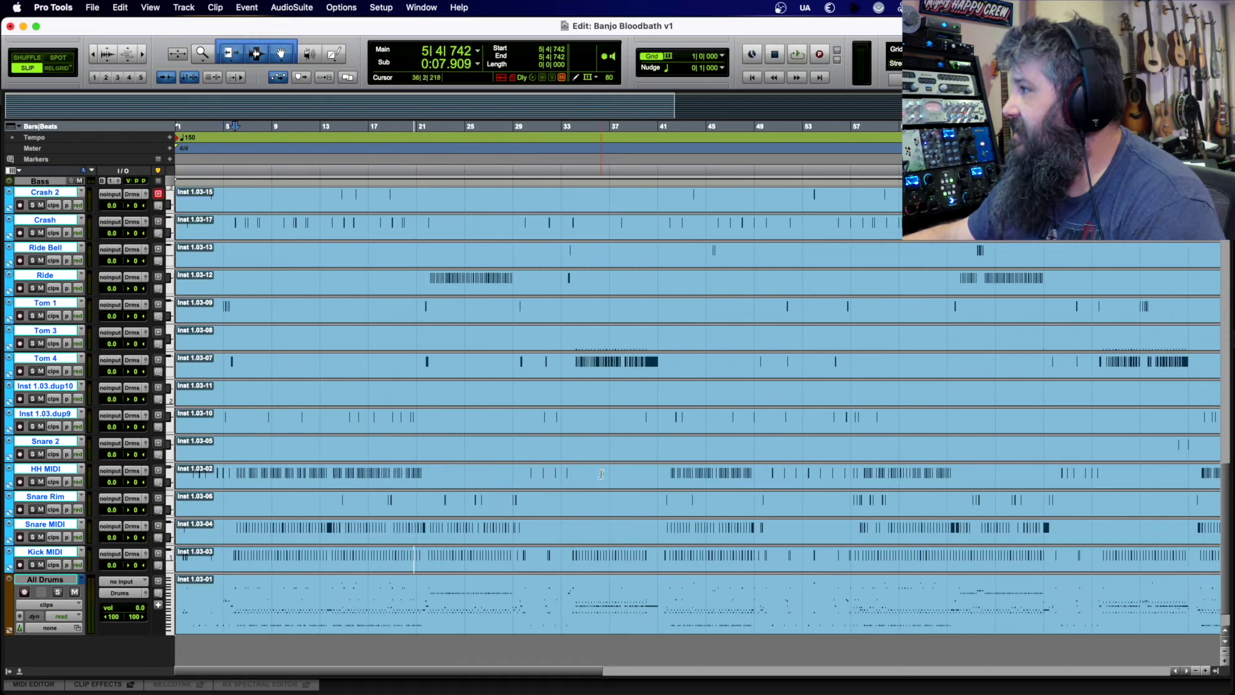
{"action": "left_click", "coordinate": [579, 347]}
{"action": "key", "text": "t"}
{"action": "key", "text": "t"}
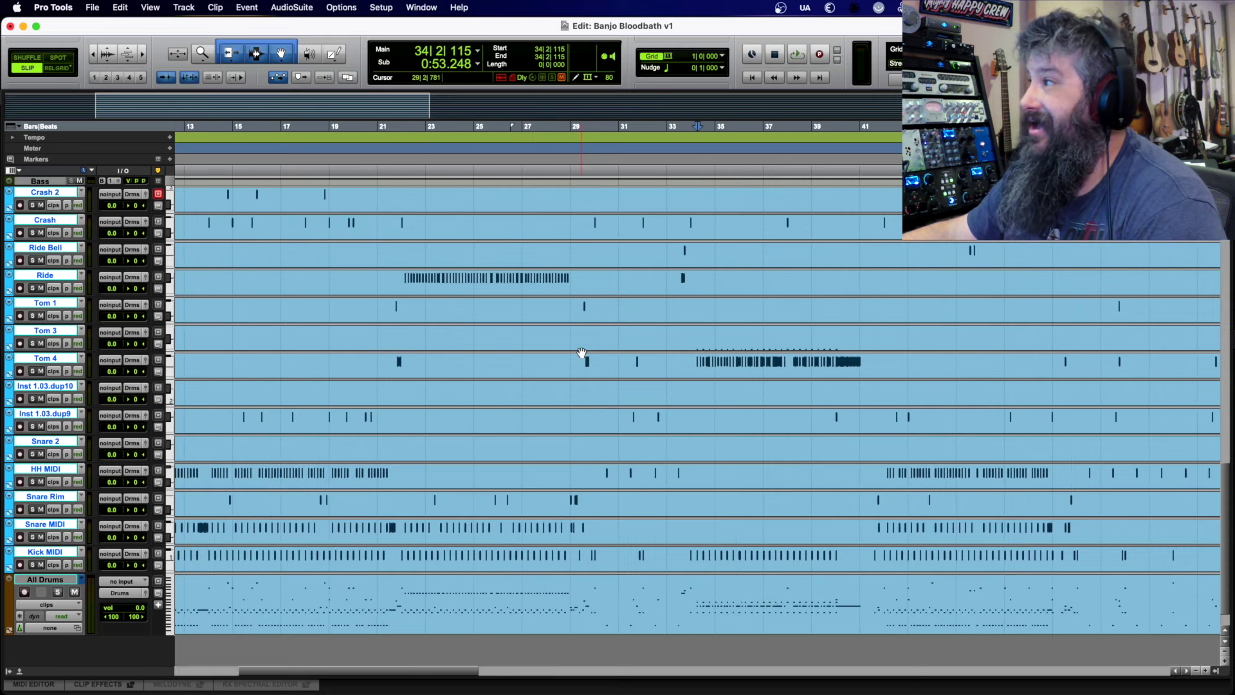
{"action": "left_click", "coordinate": [688, 343]}
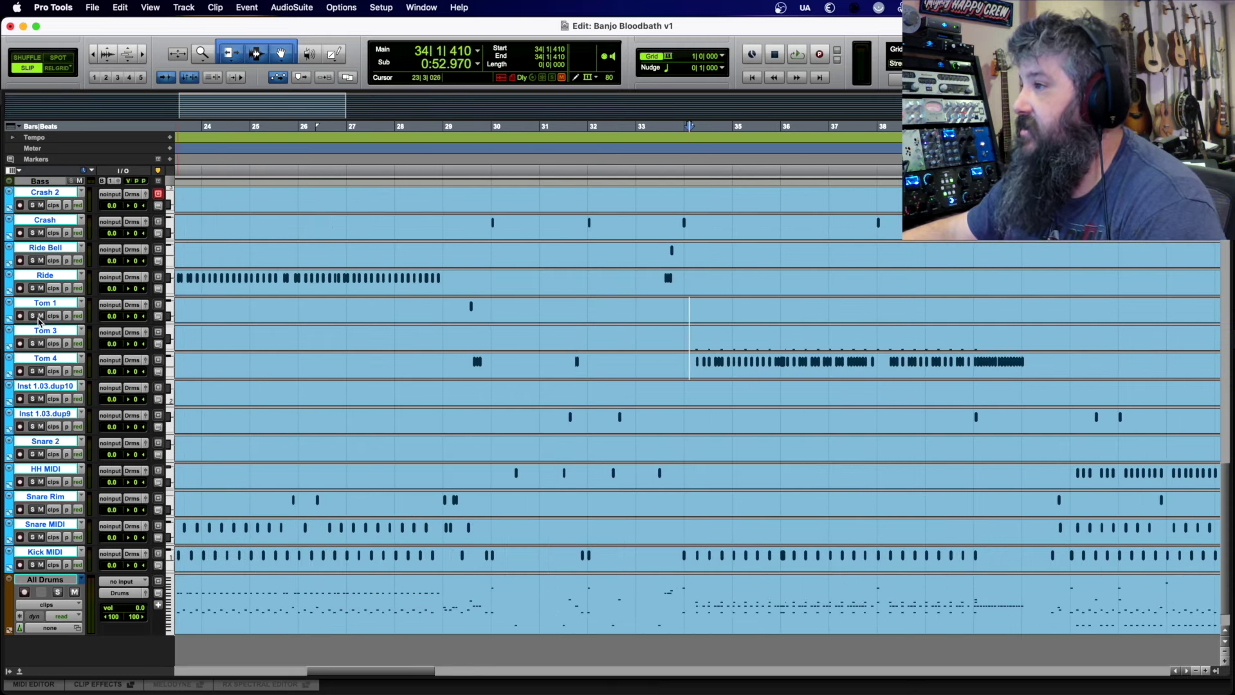
{"action": "left_click_drag", "start_coordinate": [690, 338], "coordinate": [1029, 350]}
{"action": "left_click", "coordinate": [688, 333]}
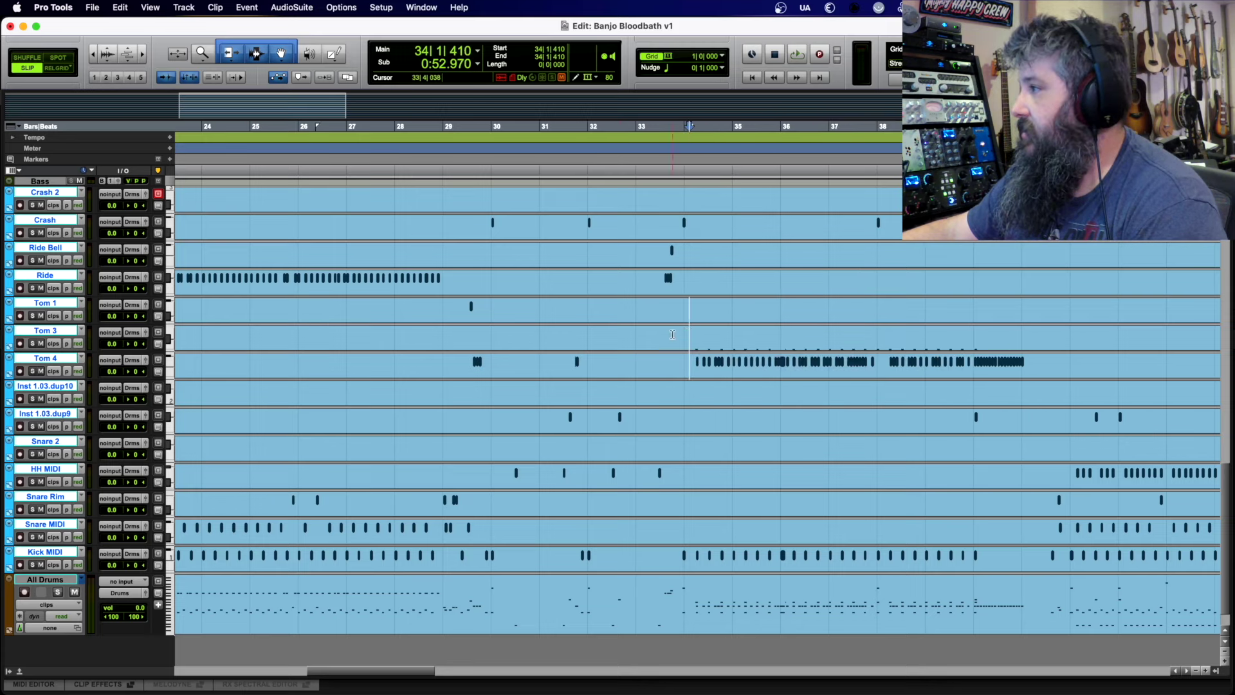
- Play from bar 34 with Tom 1, Tom 3 and Tom 4 soloed, then unsolo and stop
{"action": "key", "text": "space"}
{"action": "left_click", "coordinate": [32, 316]}
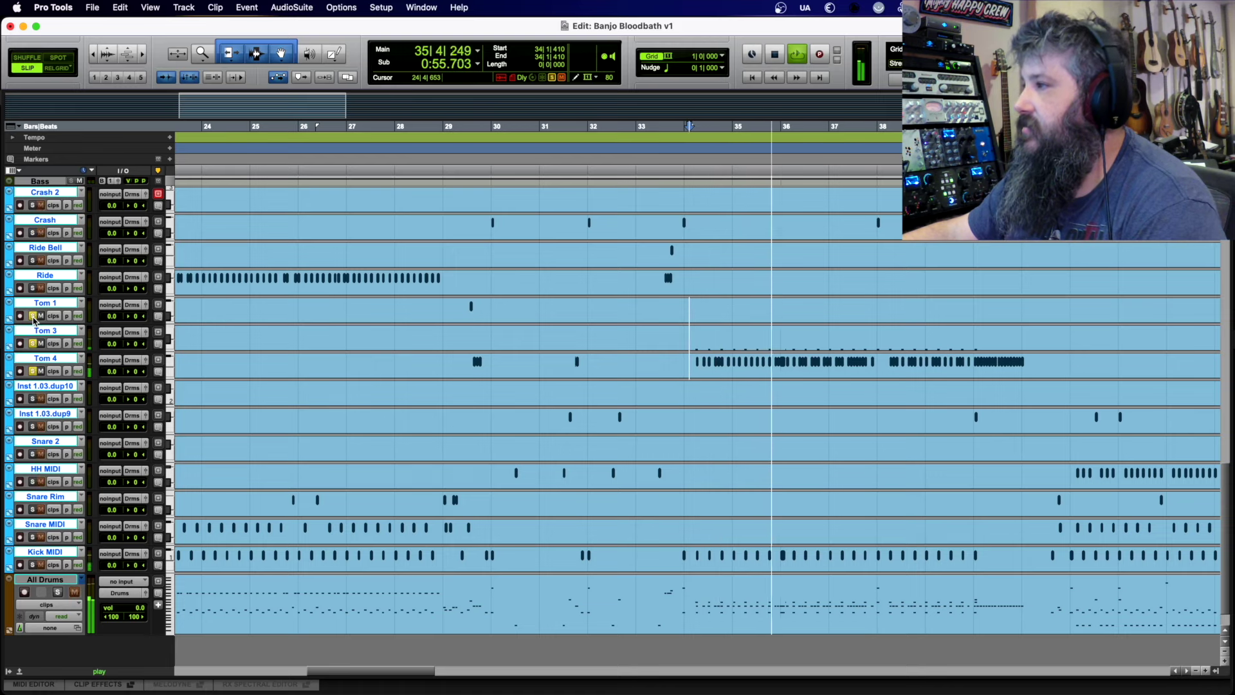
{"action": "key", "text": "space"}
{"action": "left_click", "coordinate": [33, 316], "text": "alt"}
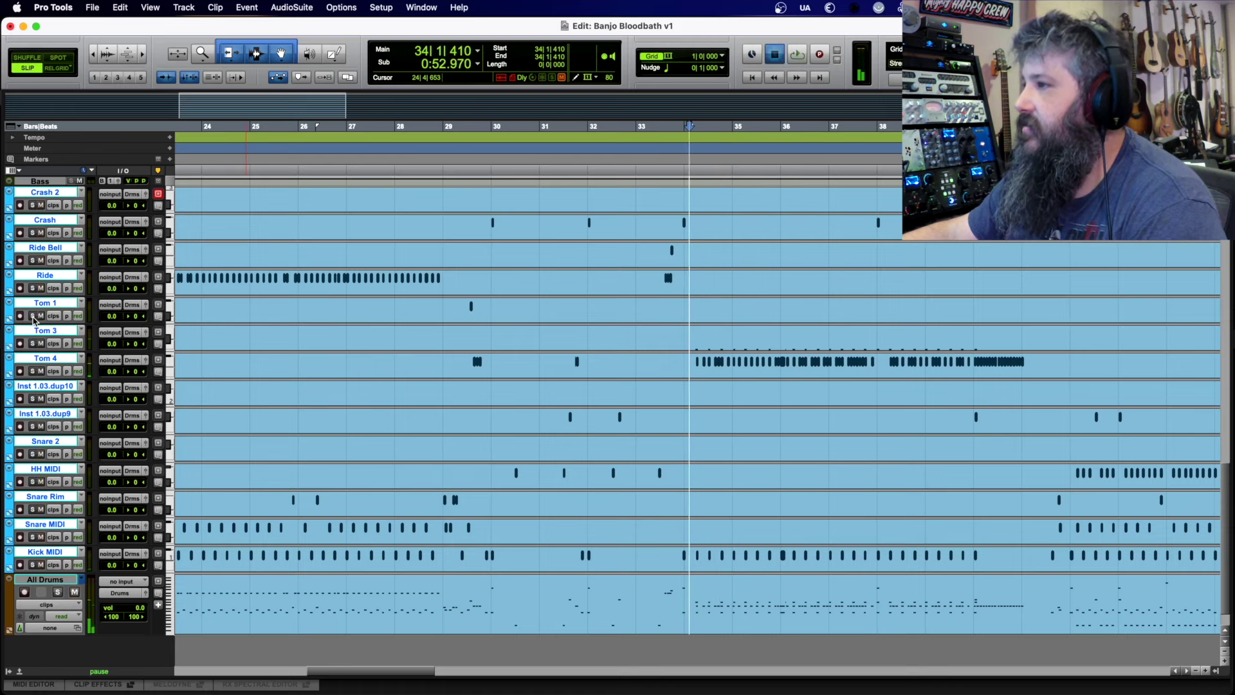
{"action": "key", "text": "space"}
{"action": "left_click", "coordinate": [33, 316]}
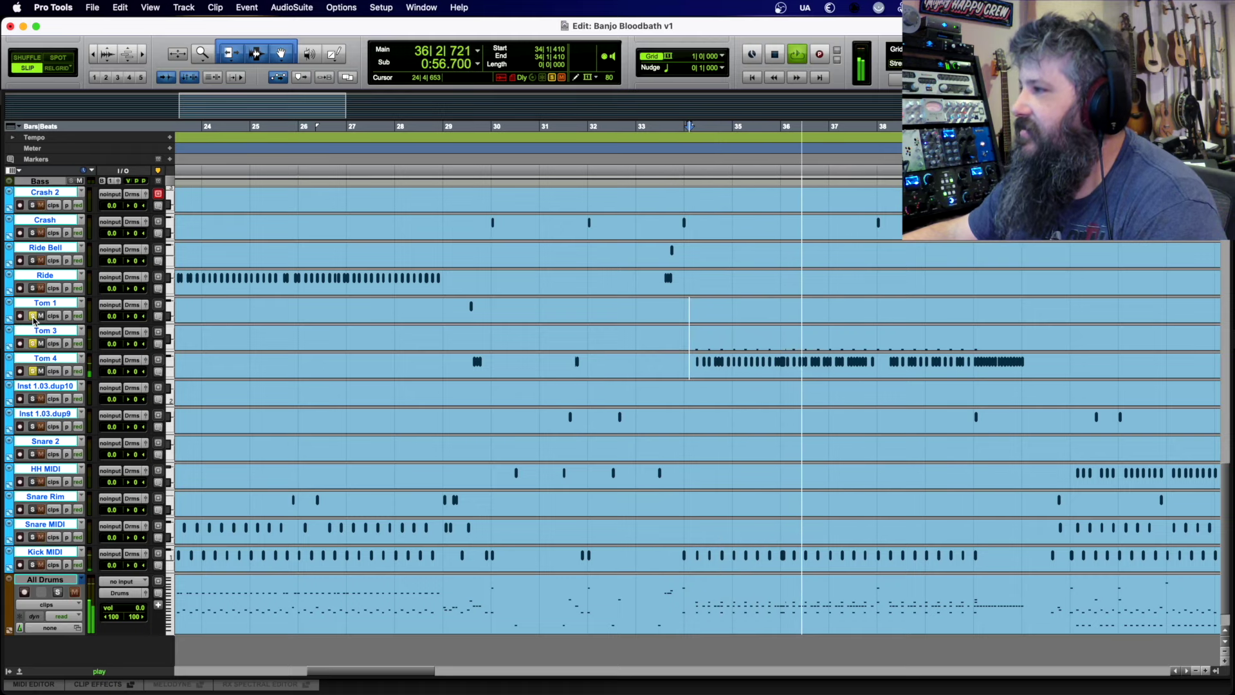
{"action": "left_click", "coordinate": [32, 316], "text": "alt"}
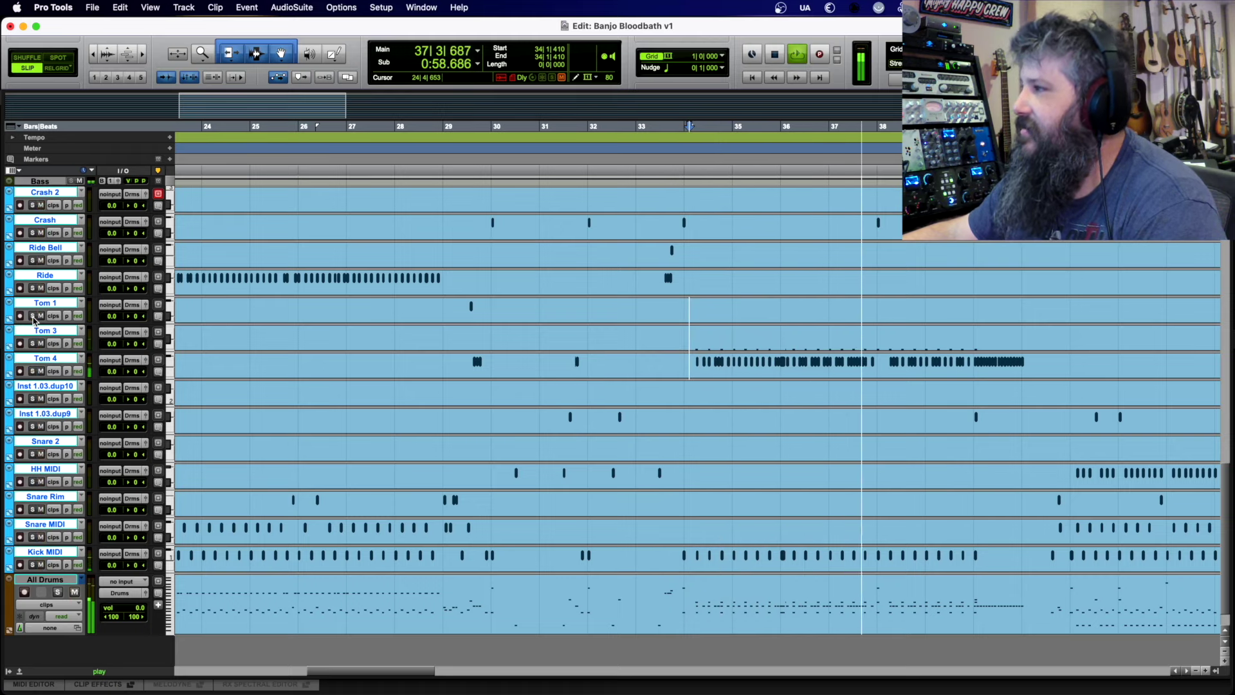
{"action": "key", "text": "space"}
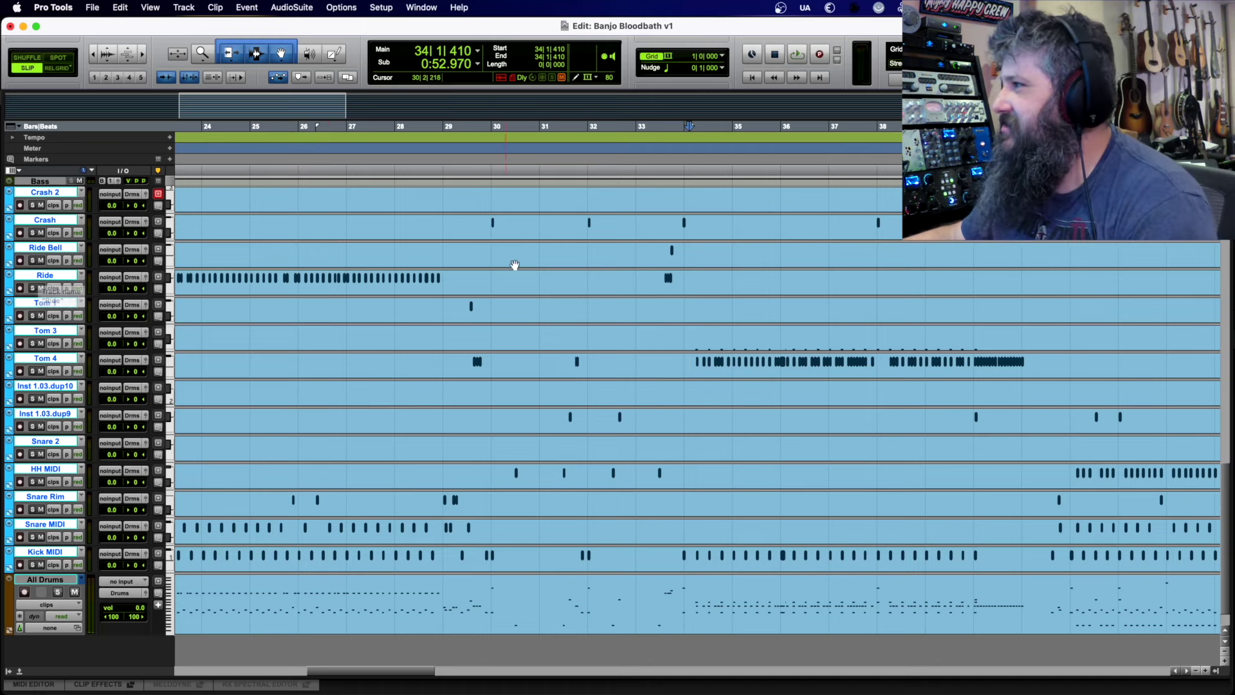
- Play from 33|2|883 with Crash 2, Crash, Ride Bell and Ride soloed, then unsolo them
{"action": "left_click", "coordinate": [660, 277]}
{"action": "key", "text": "ctrl+]"}
{"action": "key", "text": "ctrl+]"}
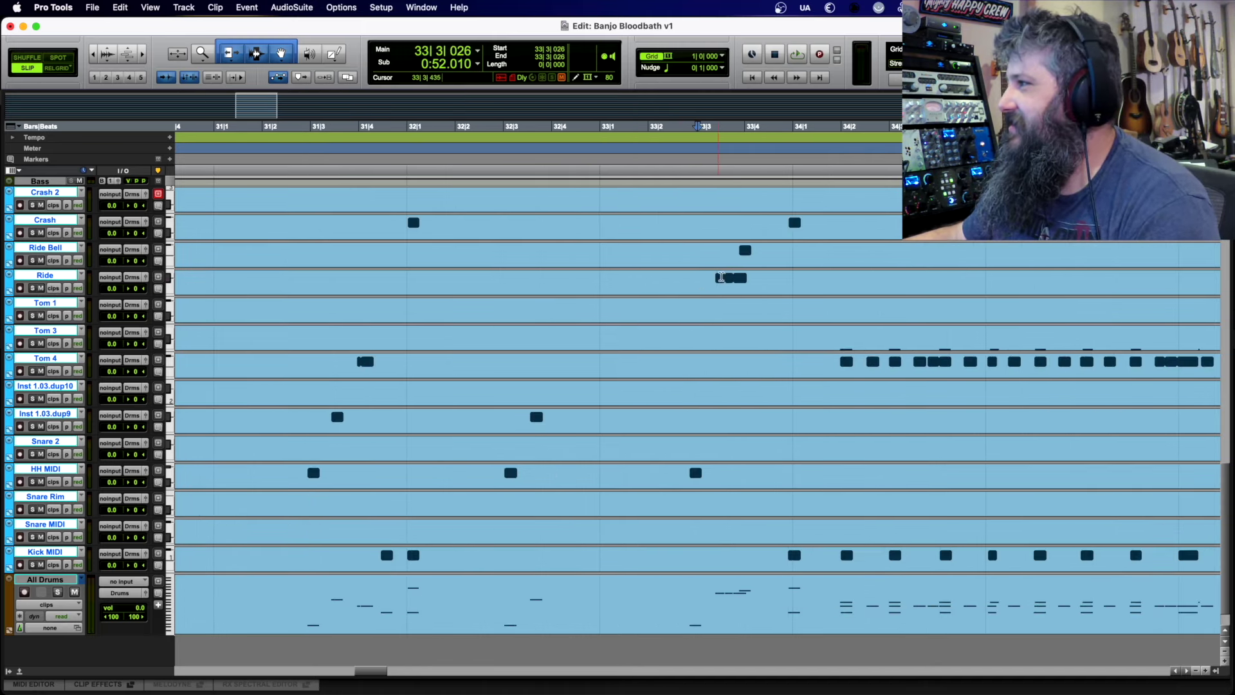
{"action": "left_click", "coordinate": [692, 275]}
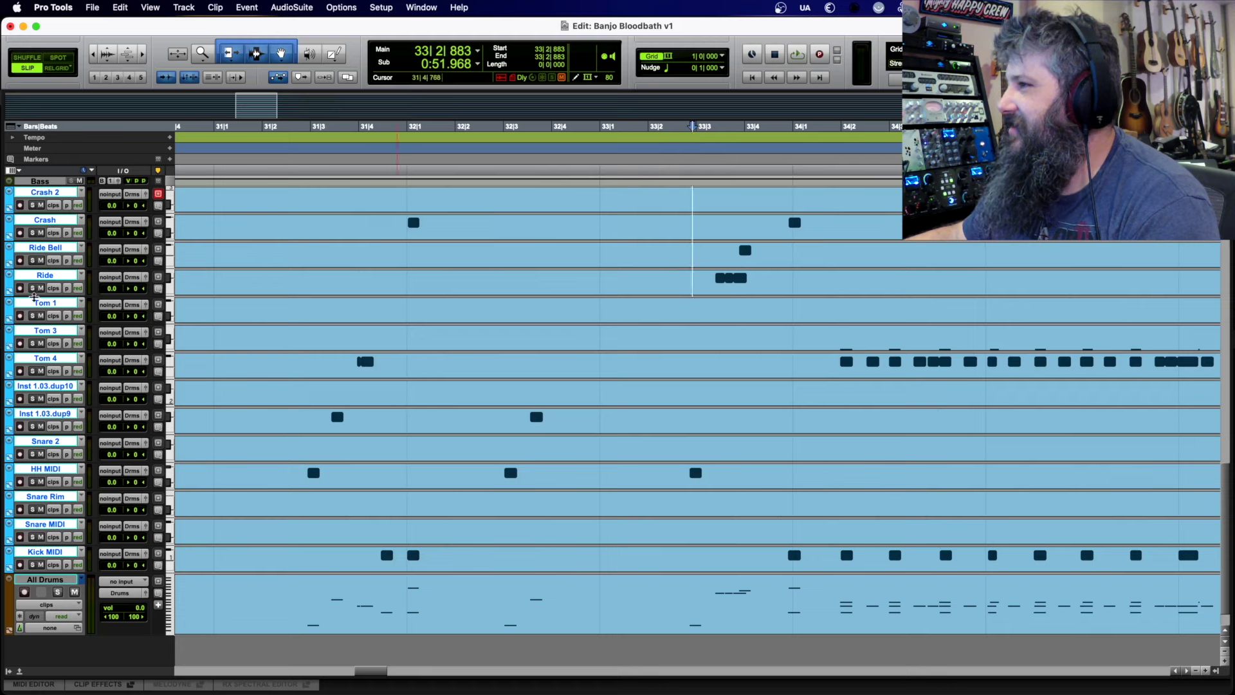
{"action": "left_click", "coordinate": [32, 288]}
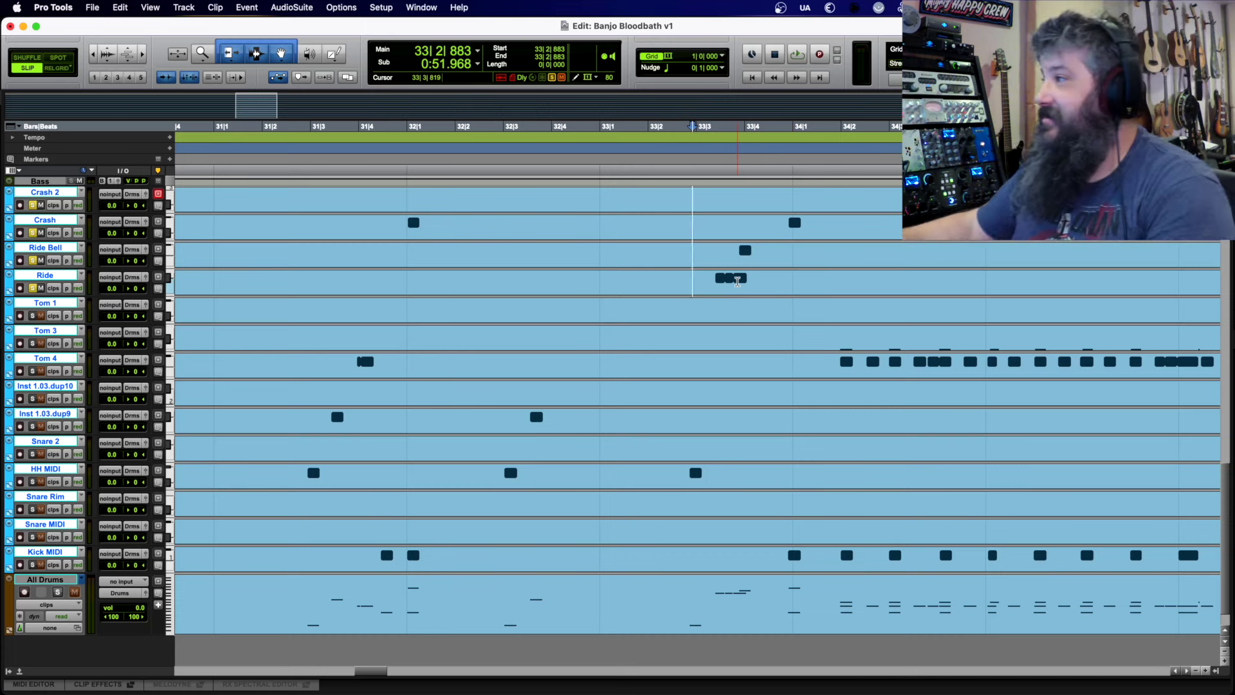
{"action": "key", "text": "space"}
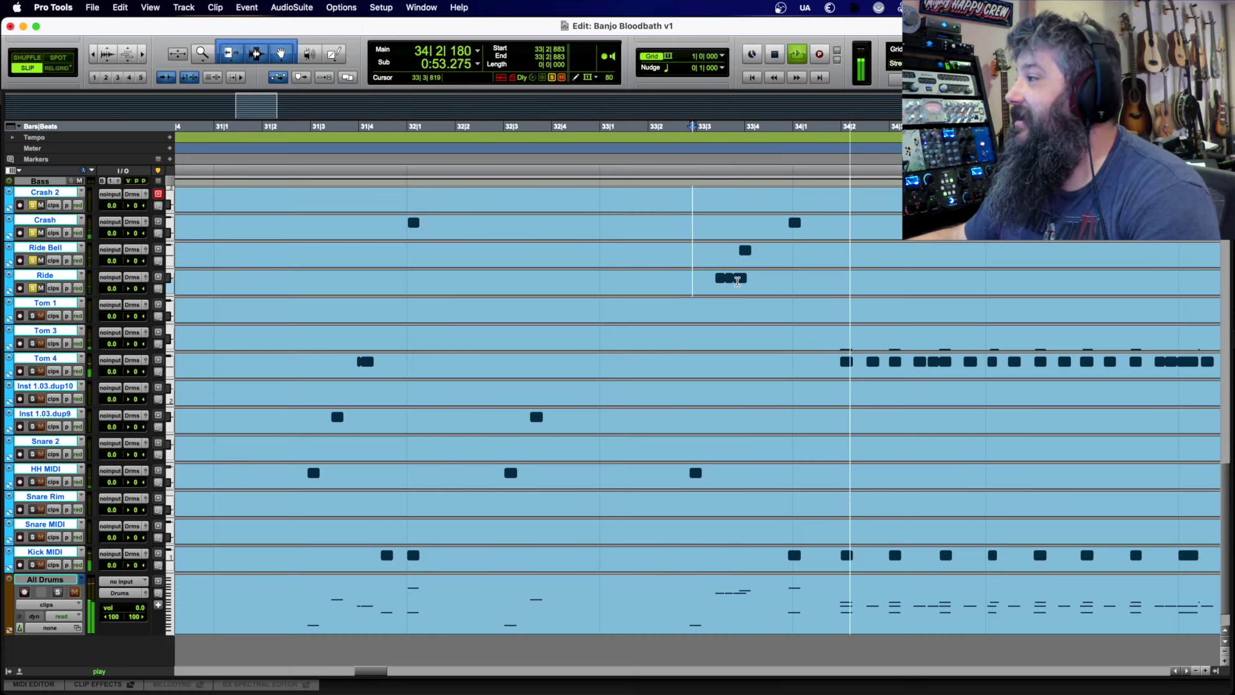
{"action": "key", "text": "space"}
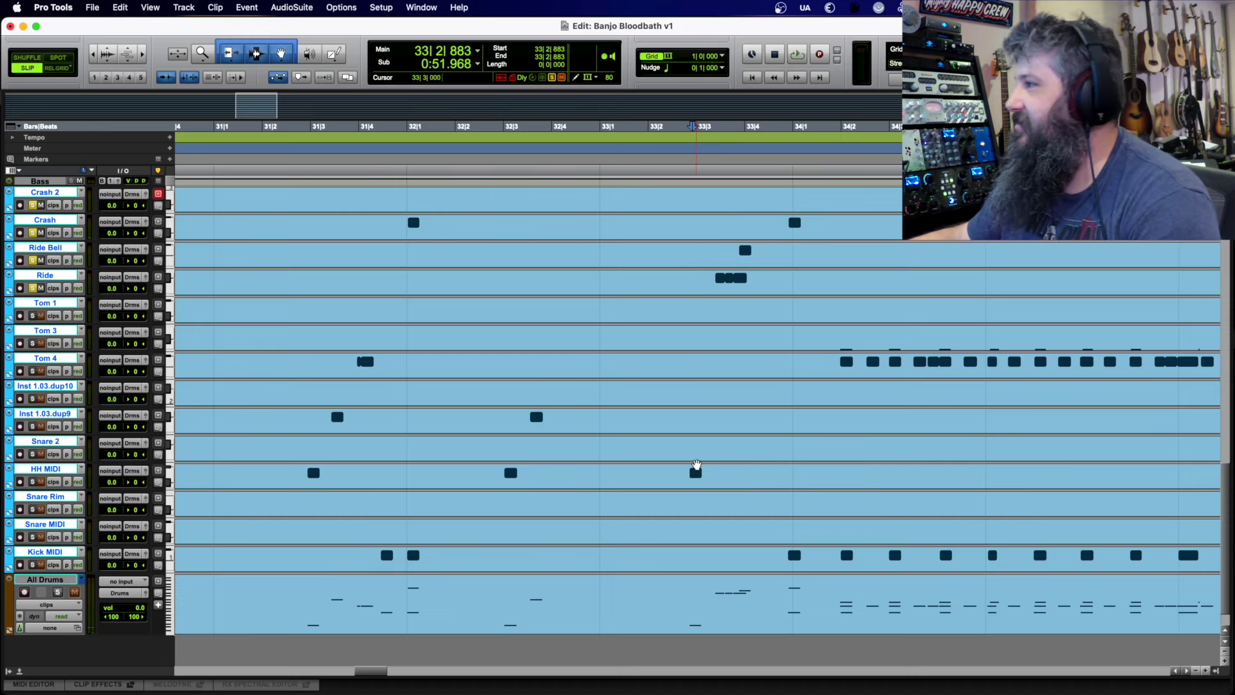
{"action": "left_click", "coordinate": [33, 260], "text": "alt"}
- Zoom out until the whole song, bars 1 to 57, fits the Edit window
{"action": "key", "text": "r"}
{"action": "key", "text": "r"}
{"action": "key", "text": "r"}
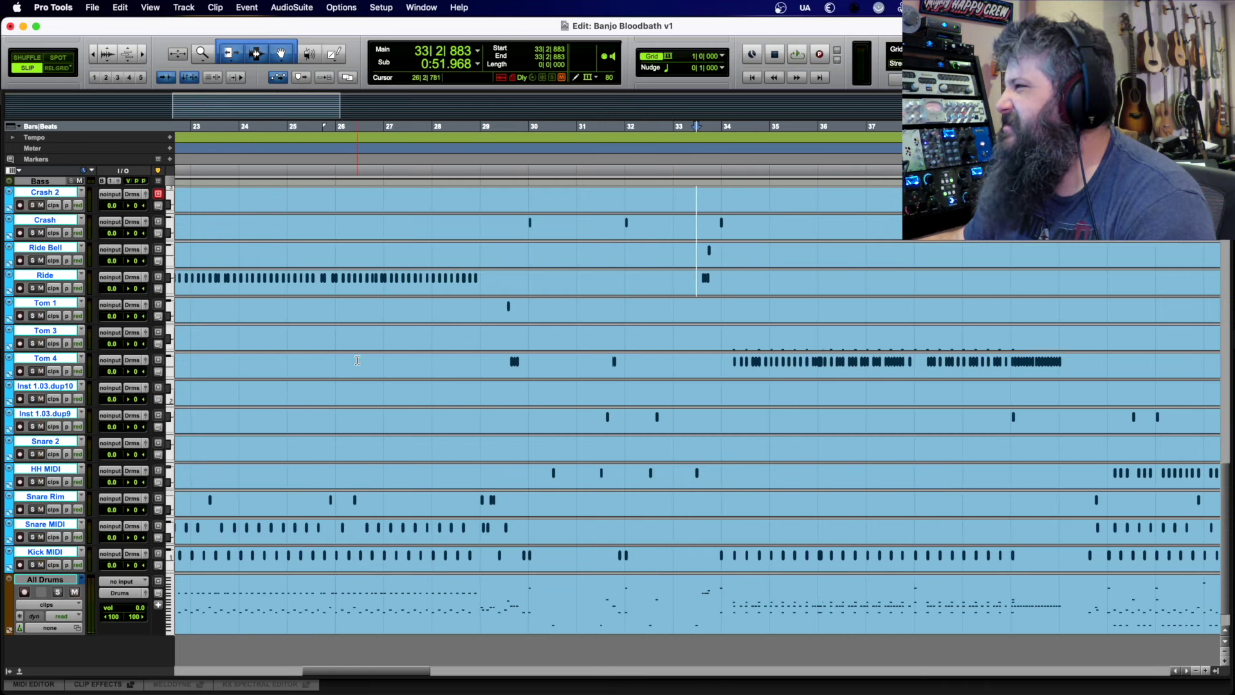
{"action": "key", "text": "r"}
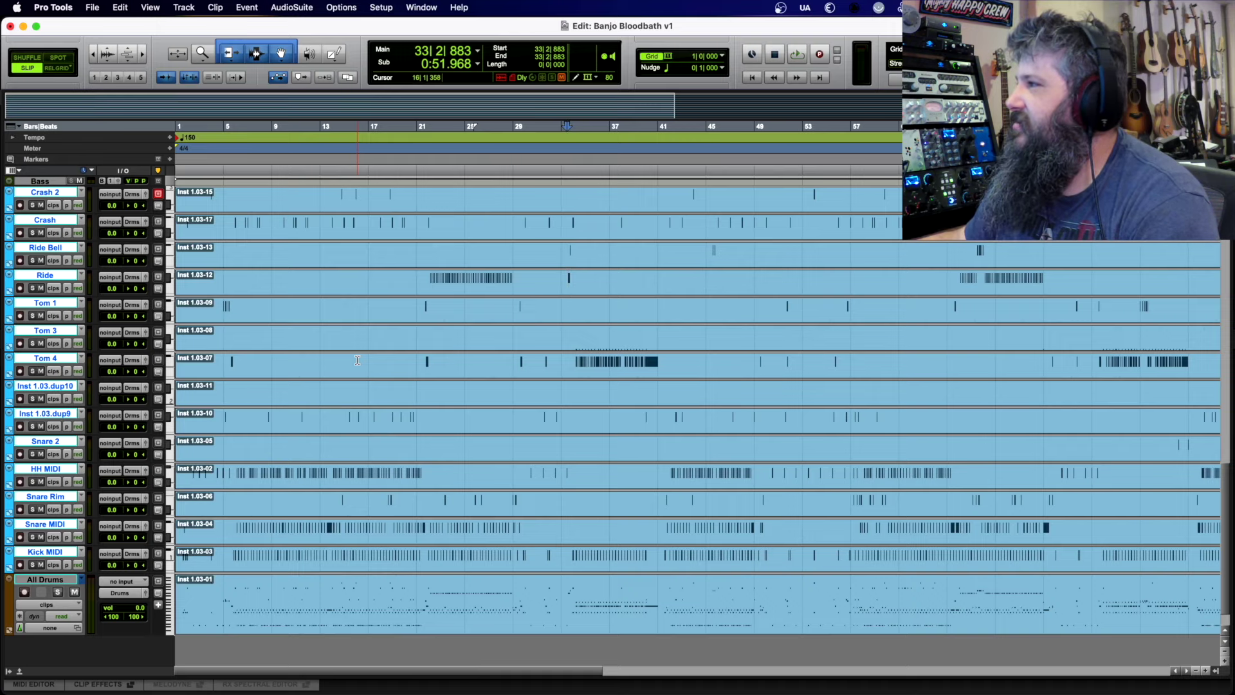
{"action": "scroll", "coordinate": [357, 360], "scroll_direction": "right", "scroll_amount": 5}
{"action": "scroll", "coordinate": [357, 360], "scroll_direction": "left", "scroll_amount": 5}
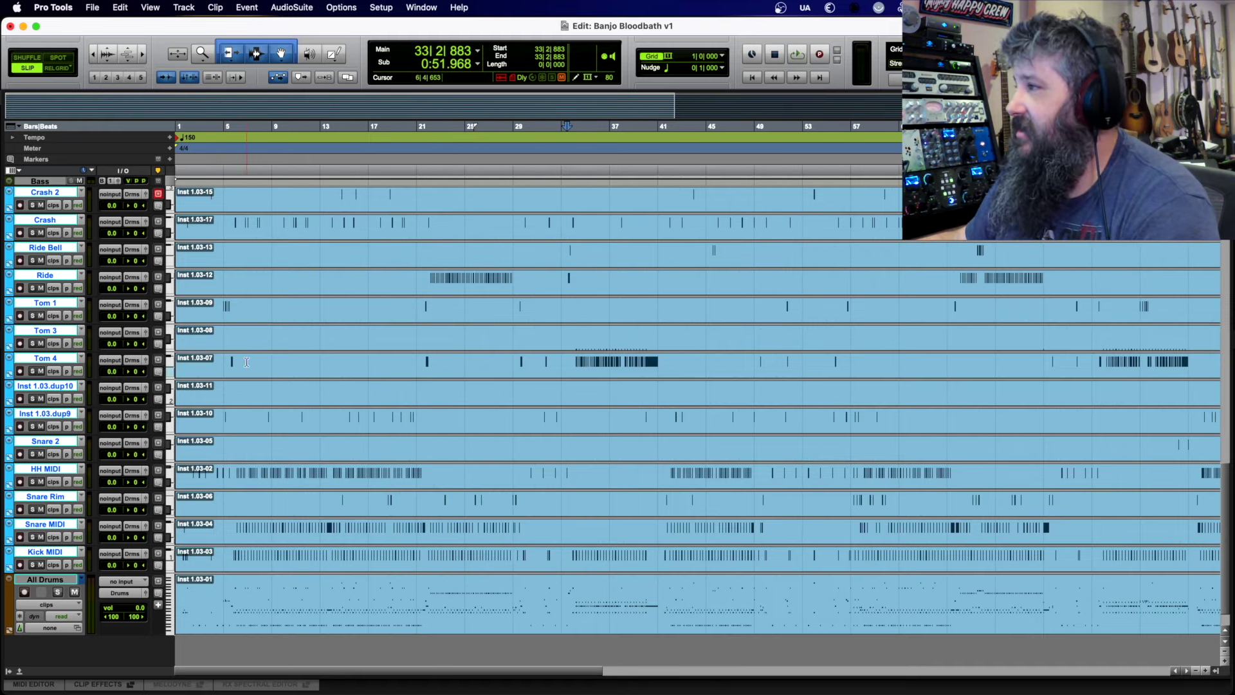
{"action": "scroll", "coordinate": [246, 362], "scroll_direction": "up", "scroll_amount": 2}
- Scroll up to the MANDOLIN track and zoom in around the bass clip at bar 27
{"action": "scroll", "coordinate": [247, 363], "scroll_direction": "up", "scroll_amount": 5}
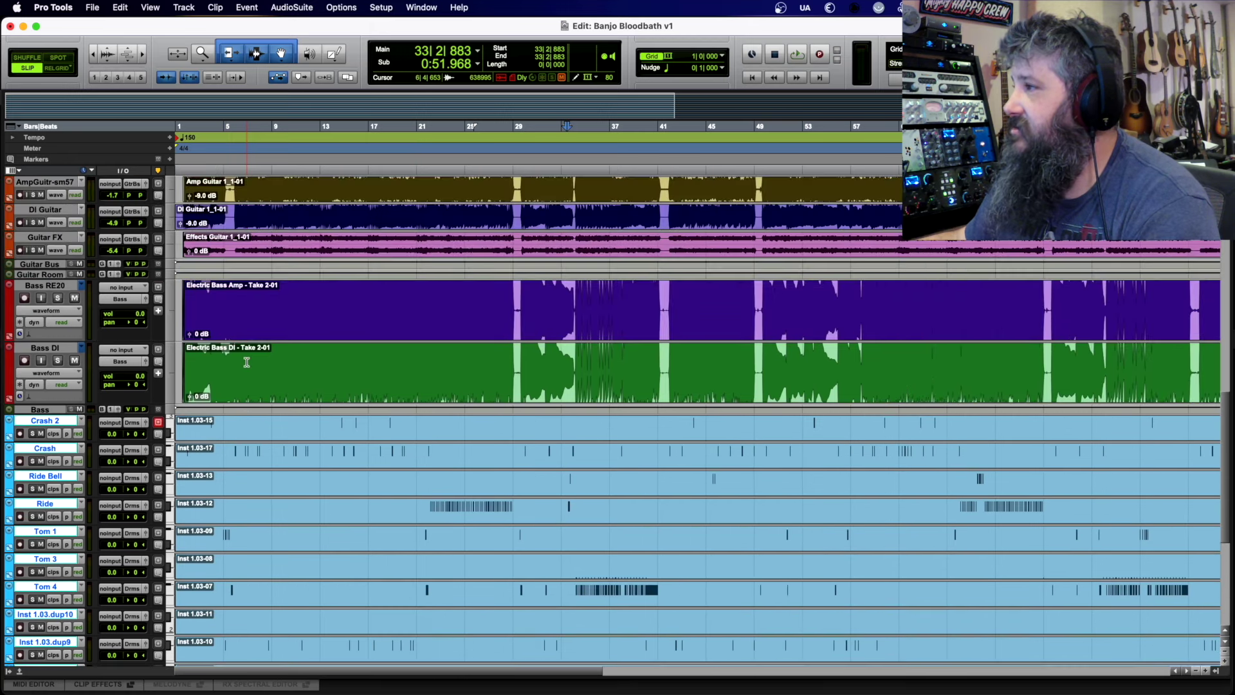
{"action": "scroll", "coordinate": [246, 362], "scroll_direction": "up", "scroll_amount": 2}
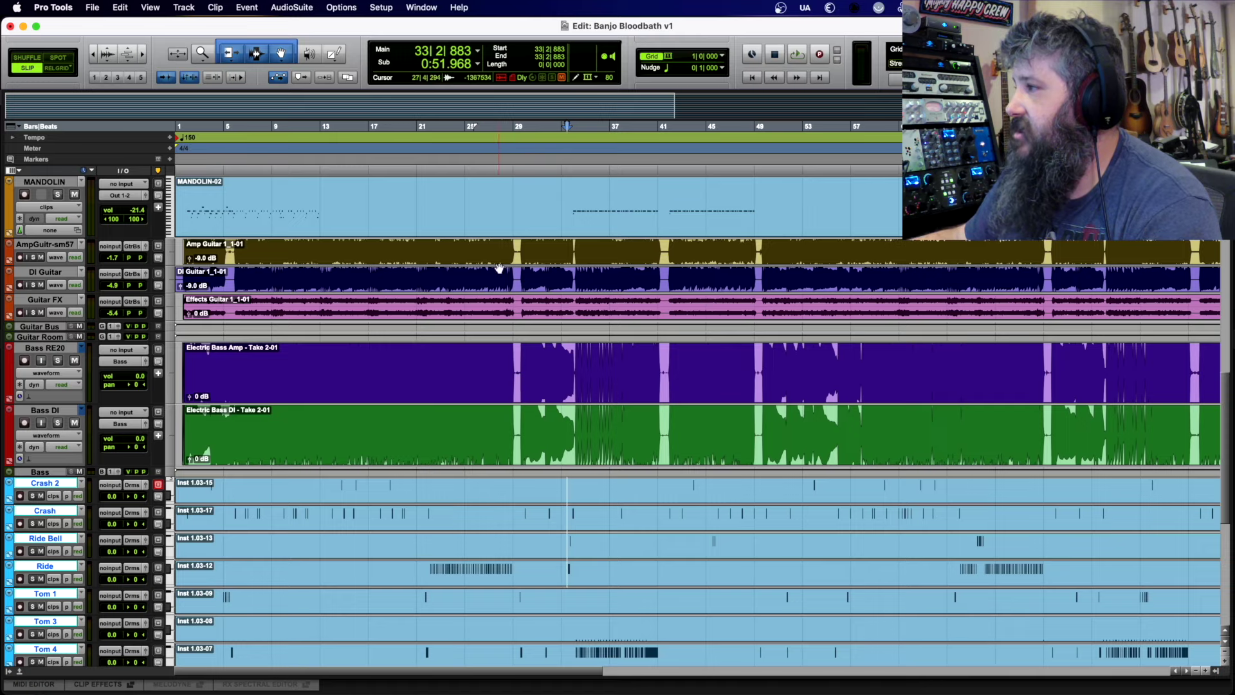
{"action": "left_click", "coordinate": [495, 364]}
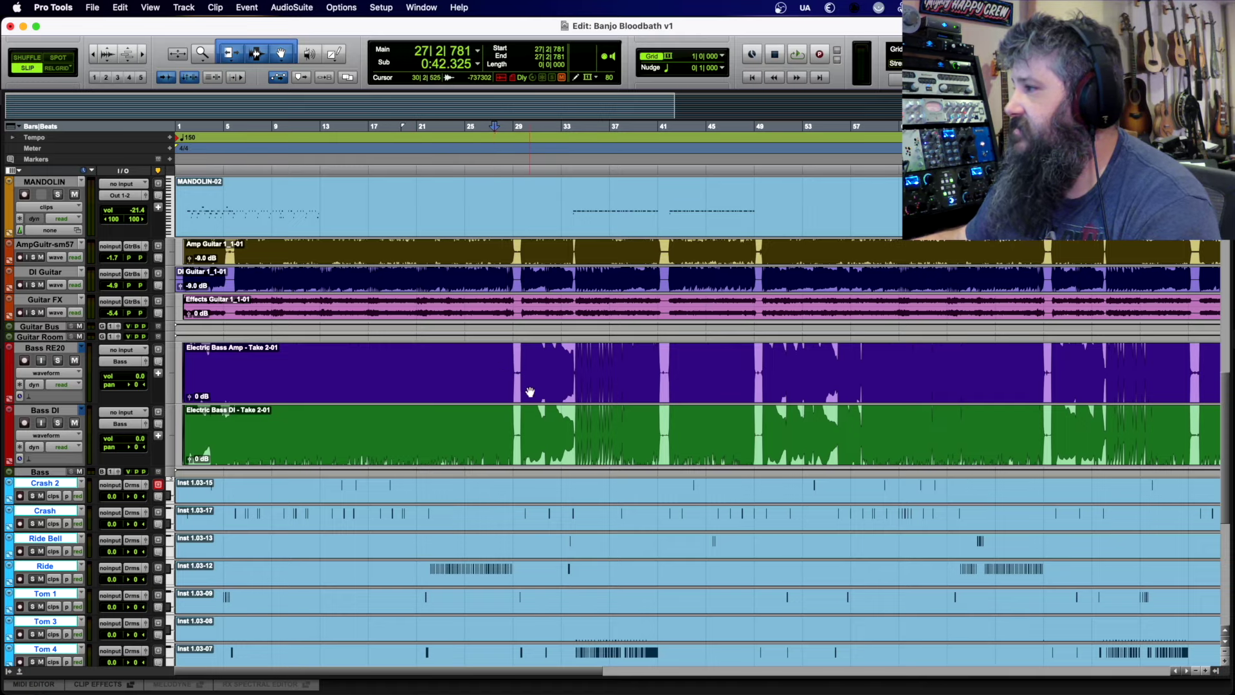
{"action": "key", "text": "super+bracketright"}
{"action": "key", "text": "super+bracketright"}
{"action": "key", "text": "super+bracketright"}
{"action": "scroll", "coordinate": [526, 391], "scroll_direction": "right", "scroll_amount": 5}
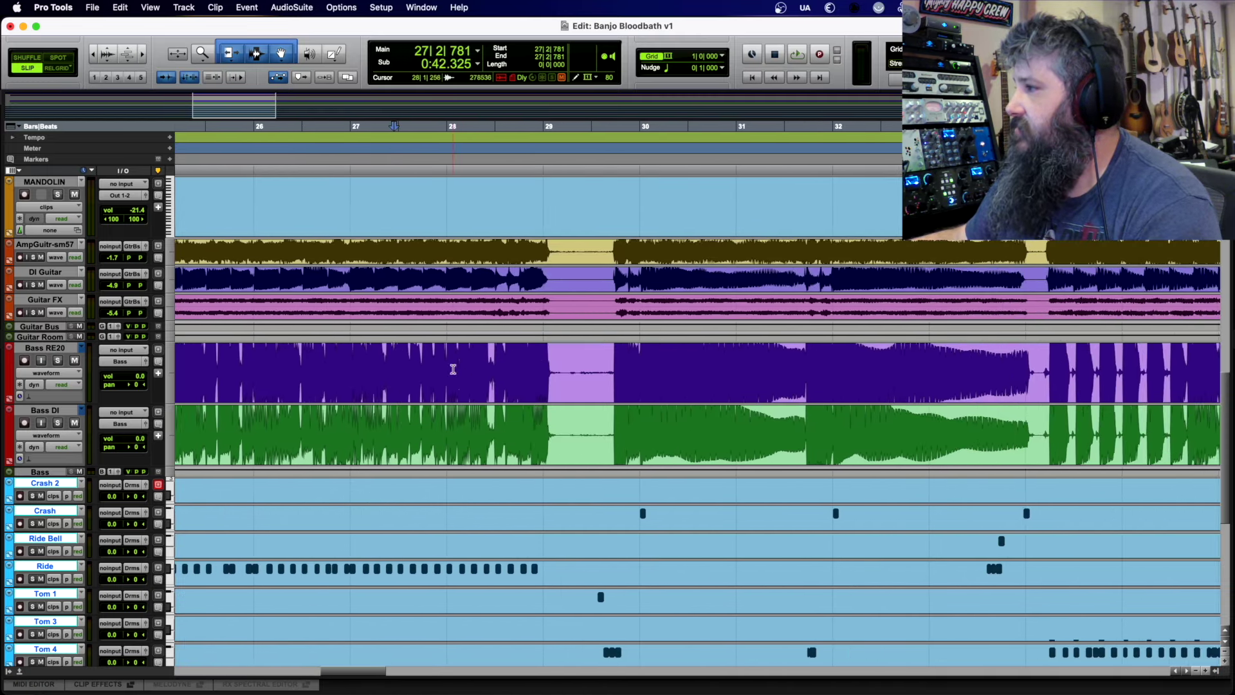
{"action": "left_click", "coordinate": [439, 366]}
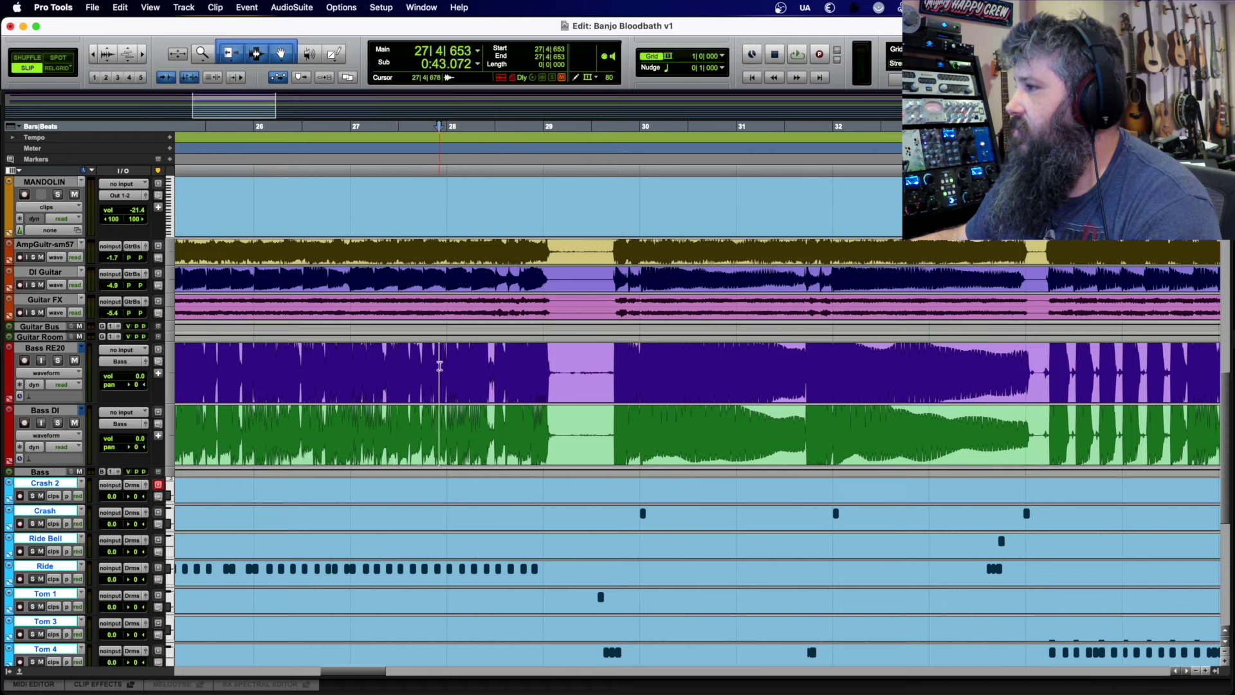
{"action": "left_click", "coordinate": [37, 349]}
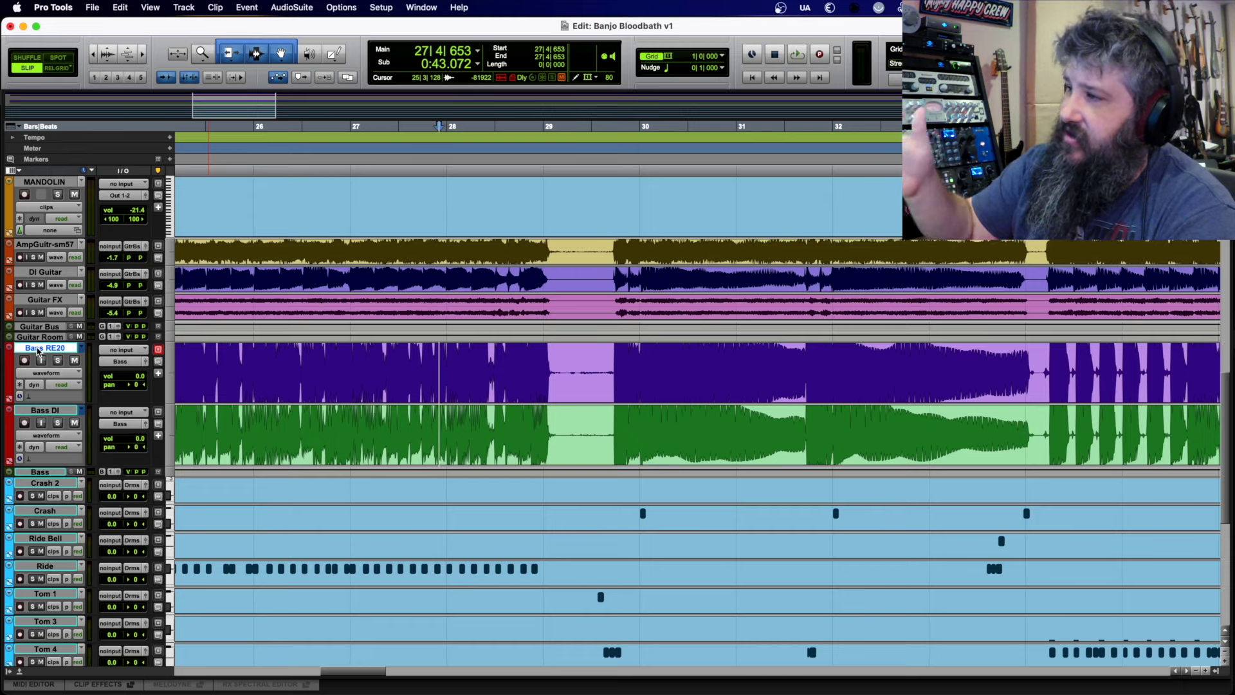
{"action": "left_click", "coordinate": [52, 411]}
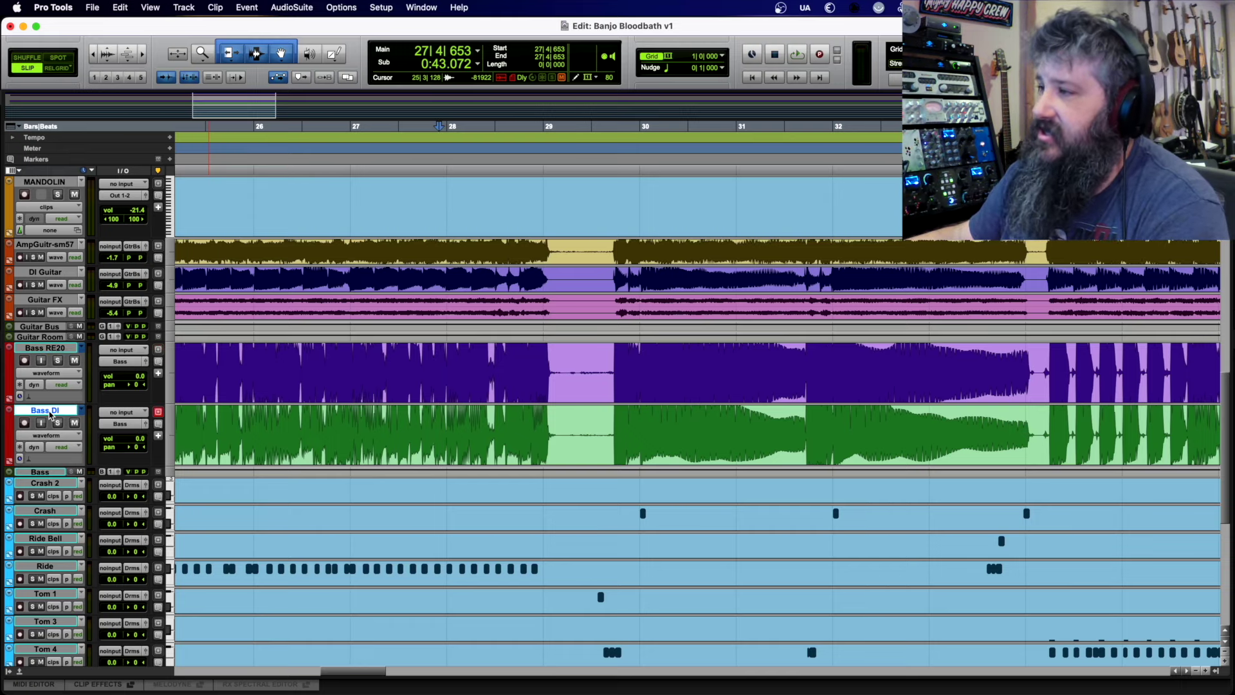
{"action": "left_click", "coordinate": [48, 351]}
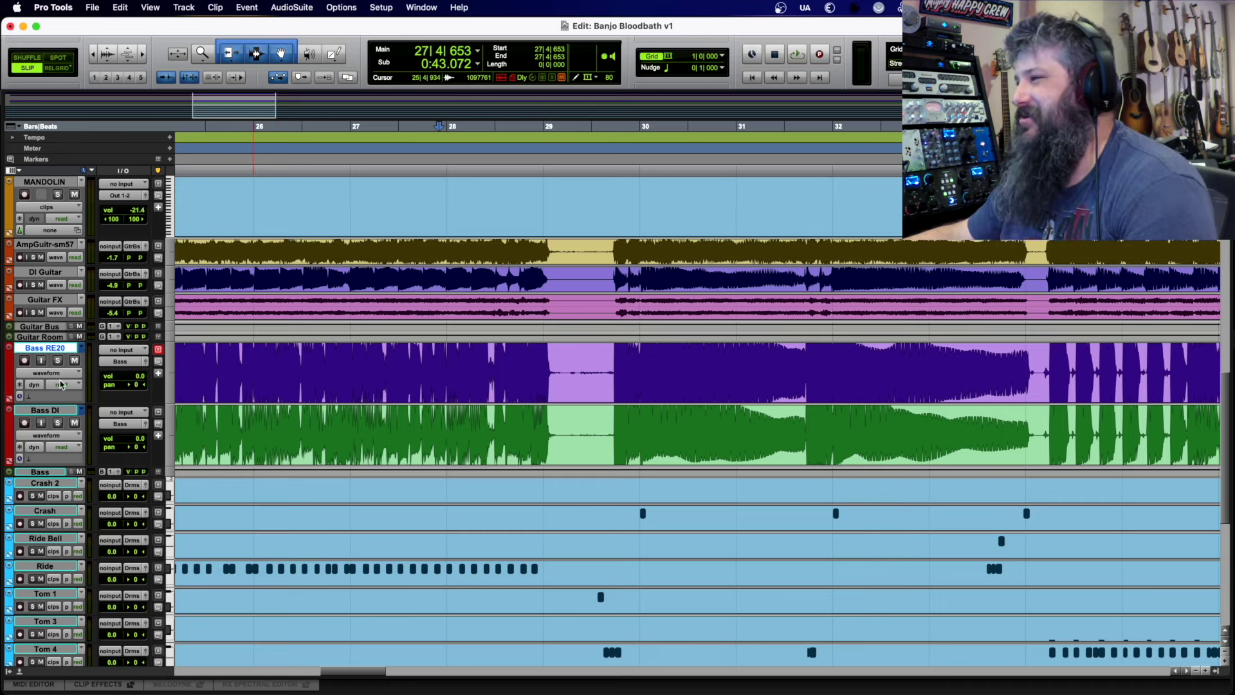
- Solo the Bass RE20 and Bass DI tracks and play them back
{"action": "left_click", "coordinate": [58, 360]}
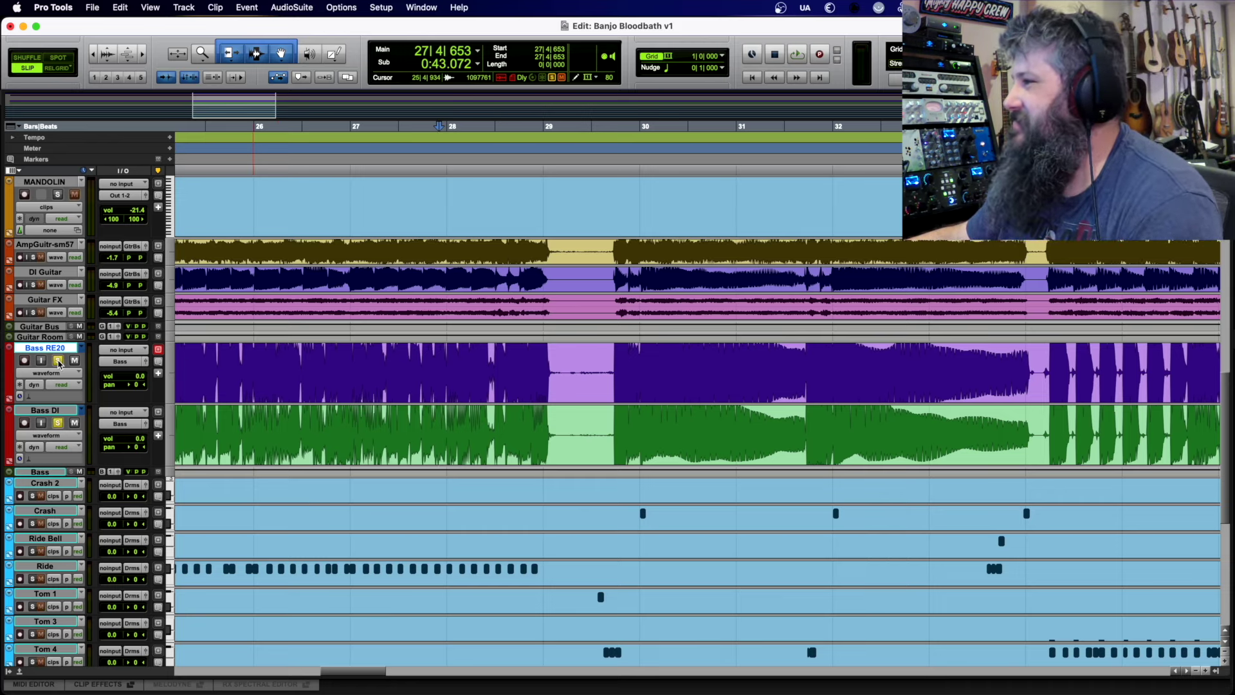
{"action": "left_click", "coordinate": [58, 361]}
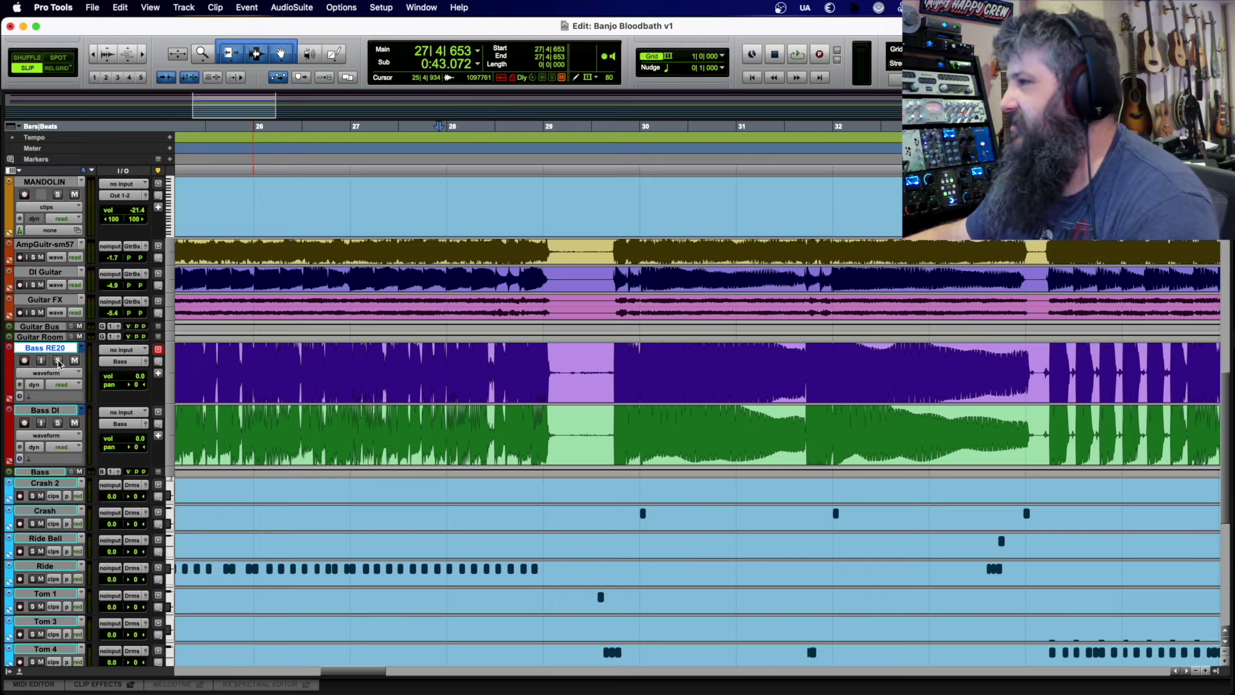
{"action": "key", "text": "space"}
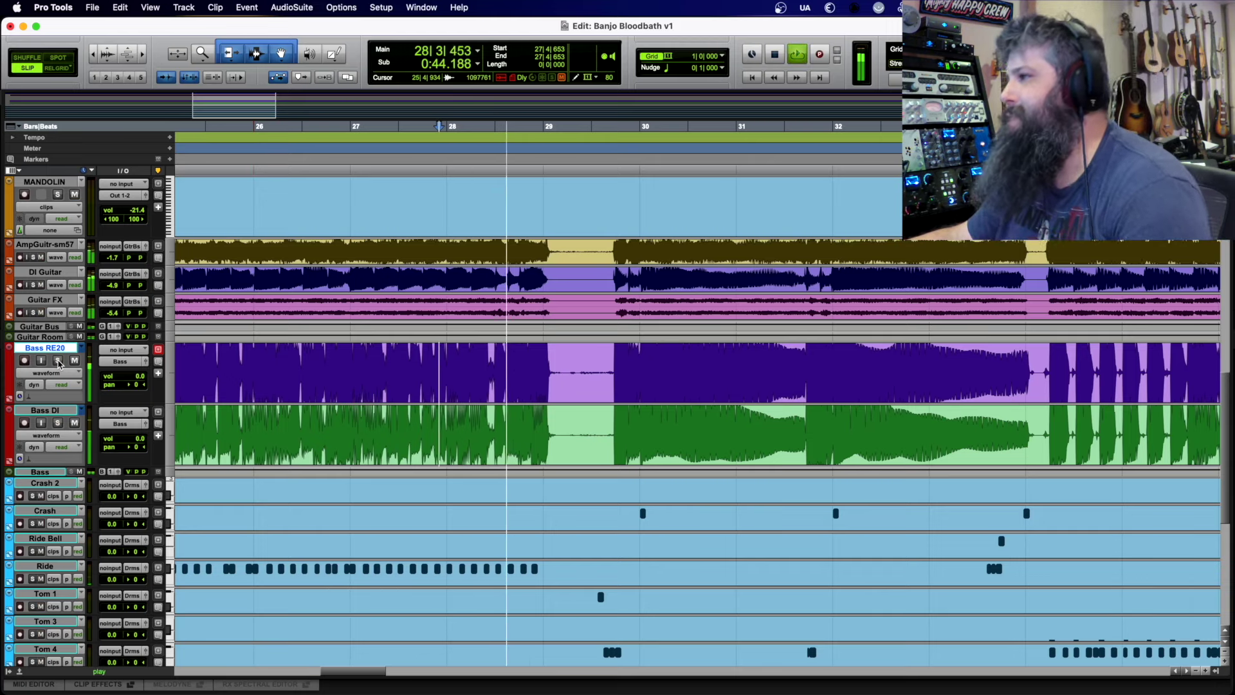
{"action": "left_click", "coordinate": [57, 360]}
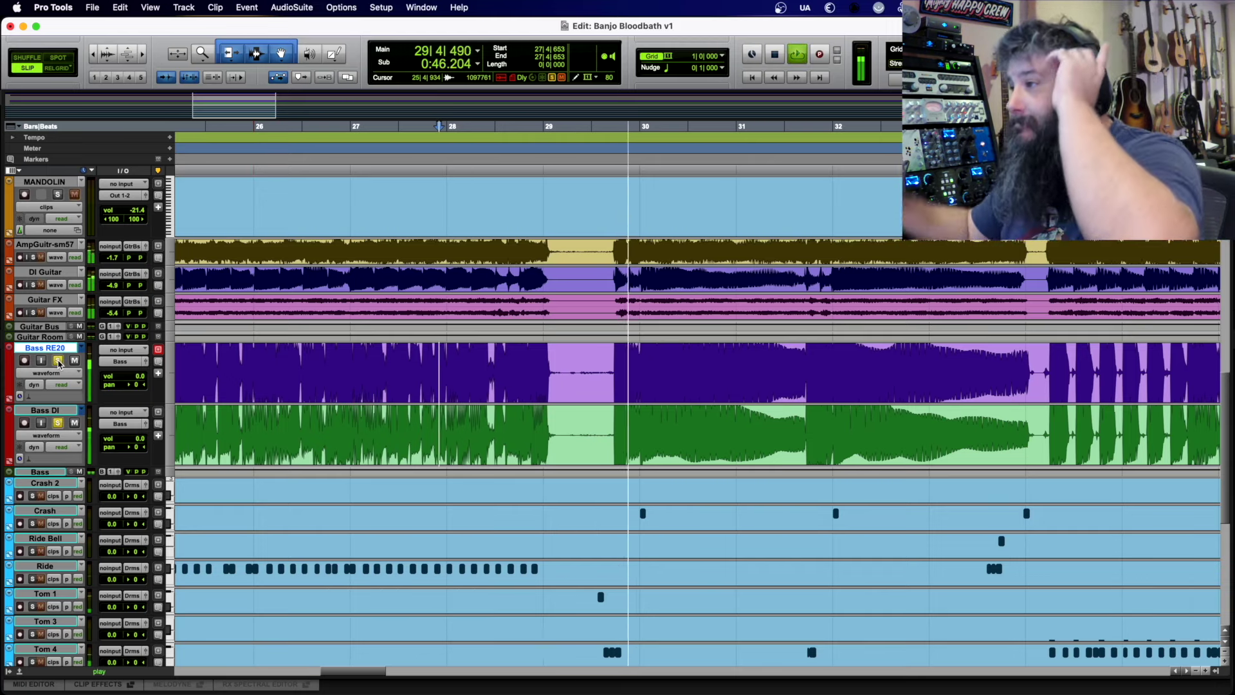
{"action": "scroll", "coordinate": [698, 427], "scroll_direction": "right", "scroll_amount": 10}
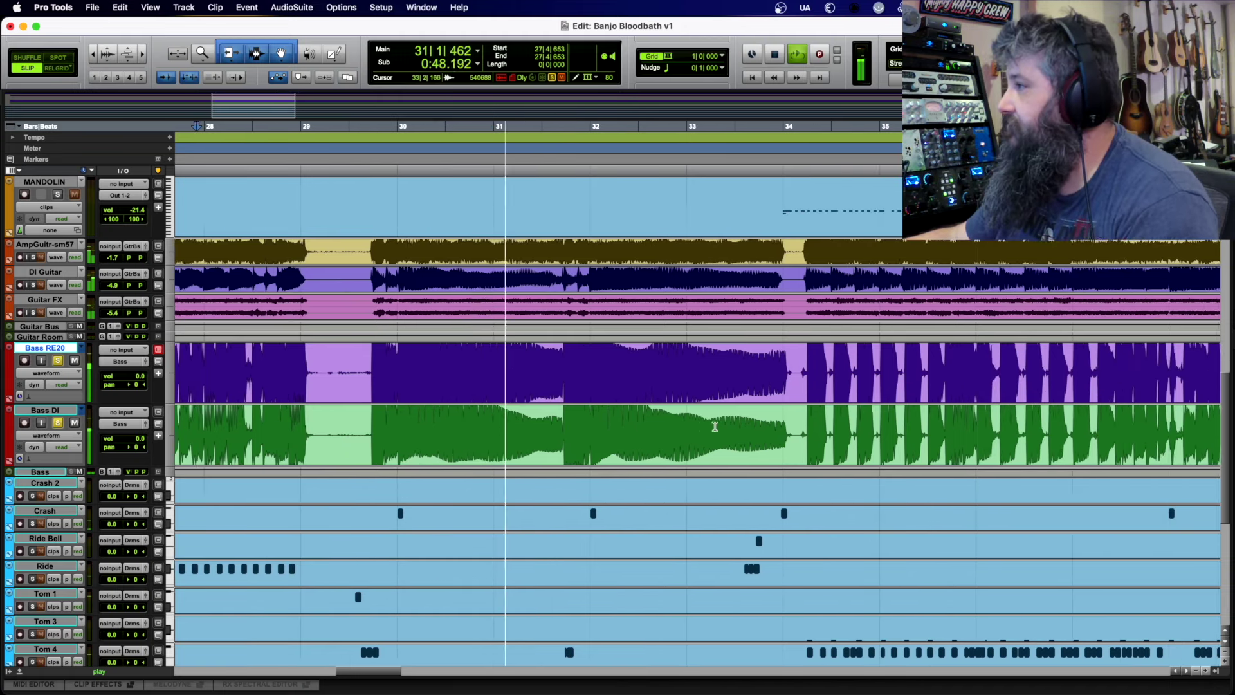
{"action": "key", "text": "space"}
- Replay the soloed bass tracks from bar 34, then from bar 38
{"action": "left_click", "coordinate": [593, 364]}
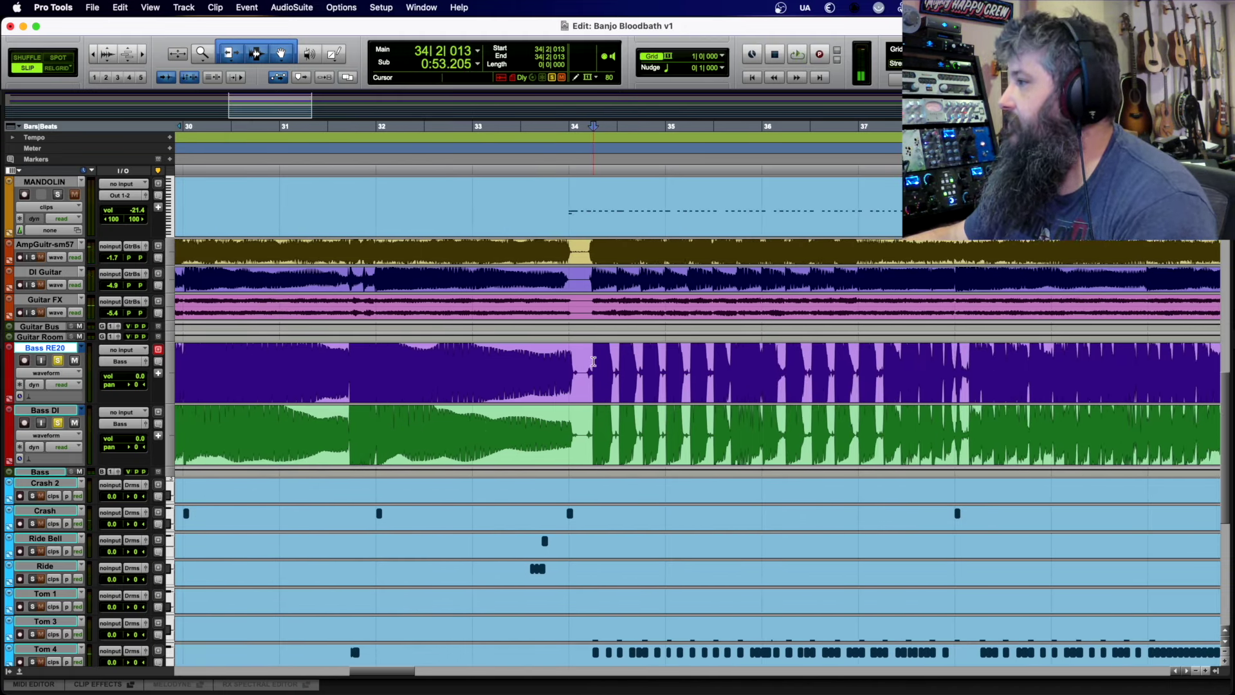
{"action": "key", "text": "space"}
{"action": "scroll", "coordinate": [663, 409], "scroll_direction": "right", "scroll_amount": 5}
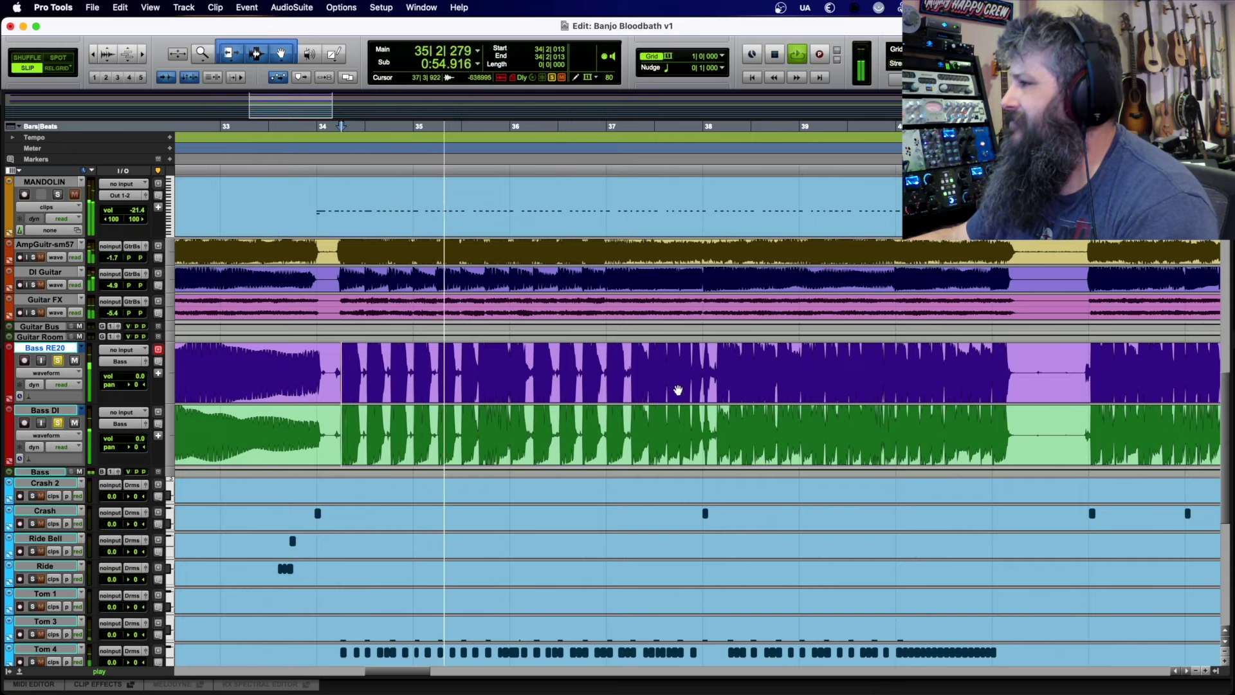
{"action": "key", "text": "space"}
{"action": "left_click", "coordinate": [715, 392]}
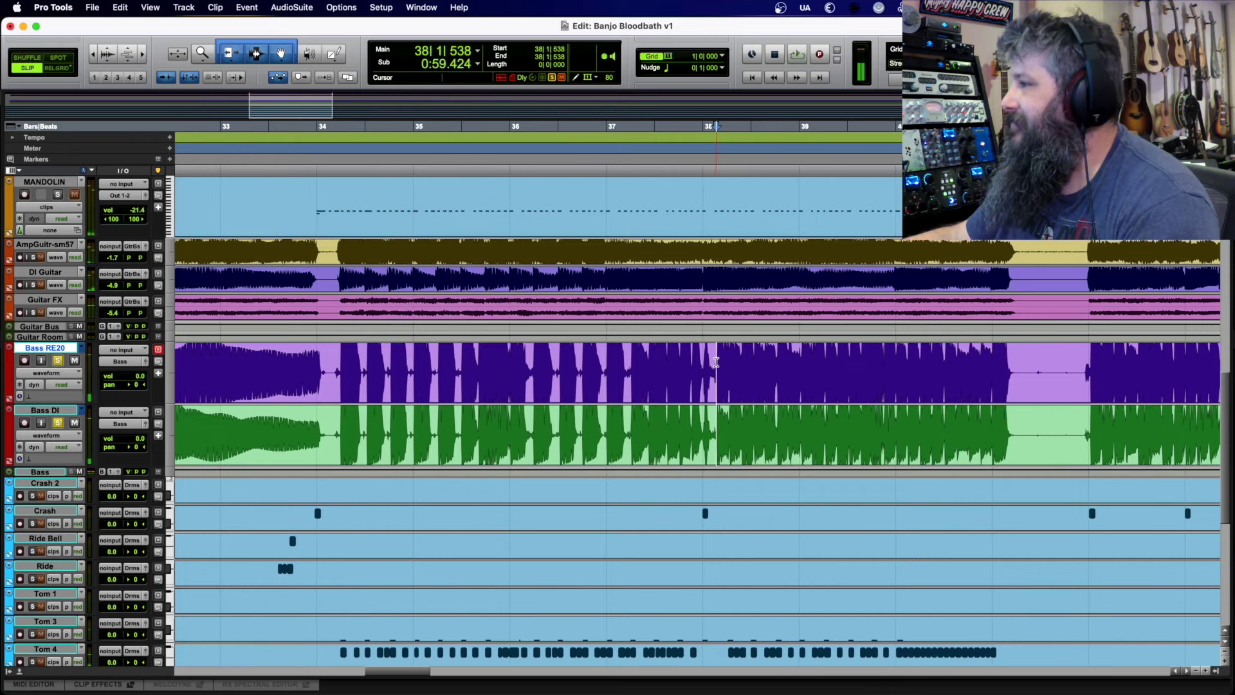
{"action": "key", "text": "space"}
{"action": "scroll", "coordinate": [736, 395], "scroll_direction": "right", "scroll_amount": 1}
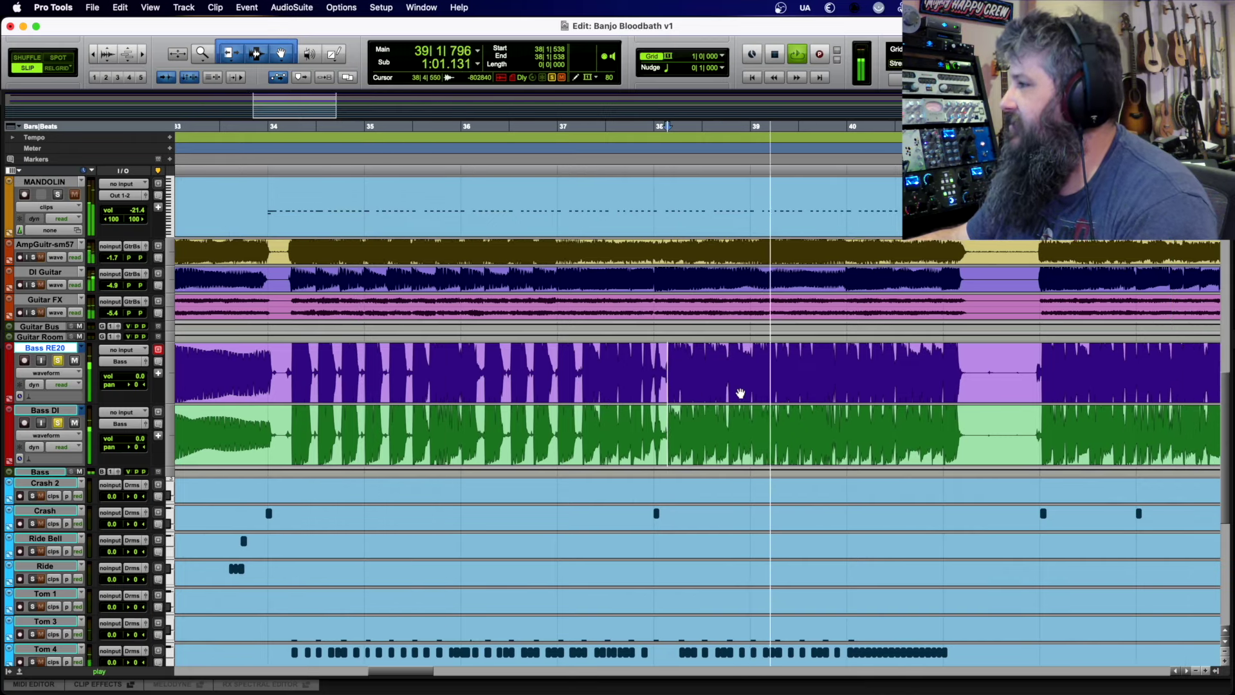
{"action": "key", "text": "space"}
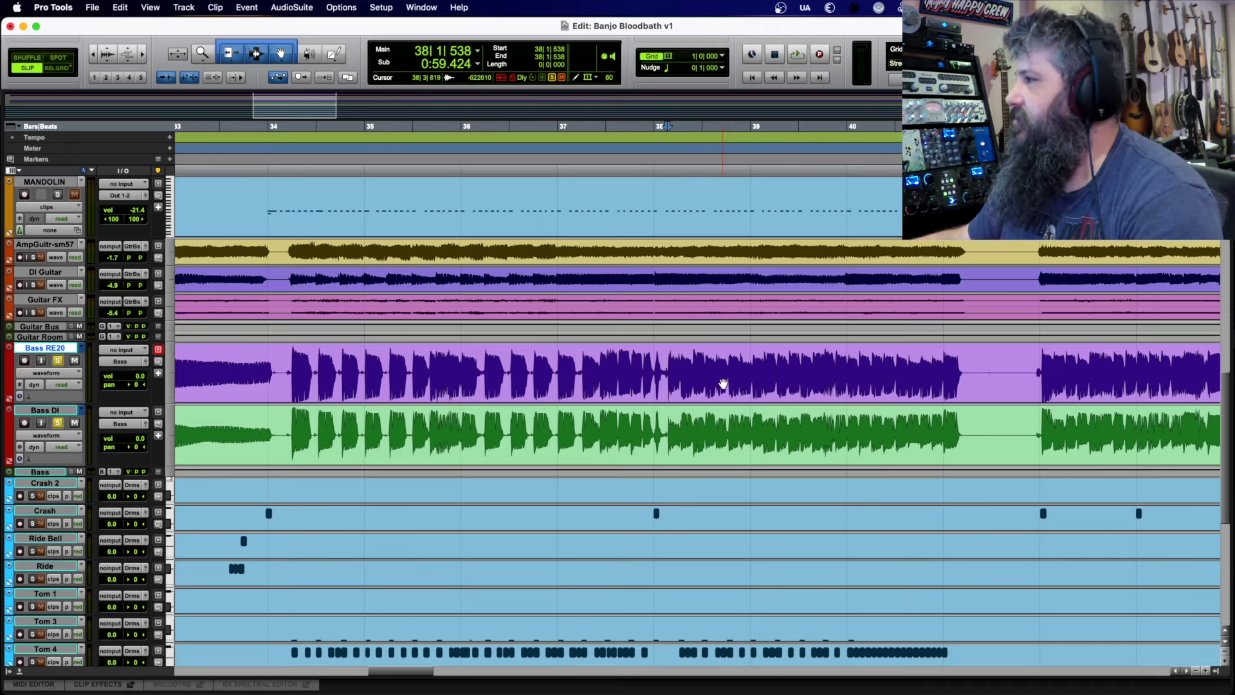
- Adjust the waveform height several times, then select the three guitar tracks
{"action": "key", "text": "super+alt+bracketright"}
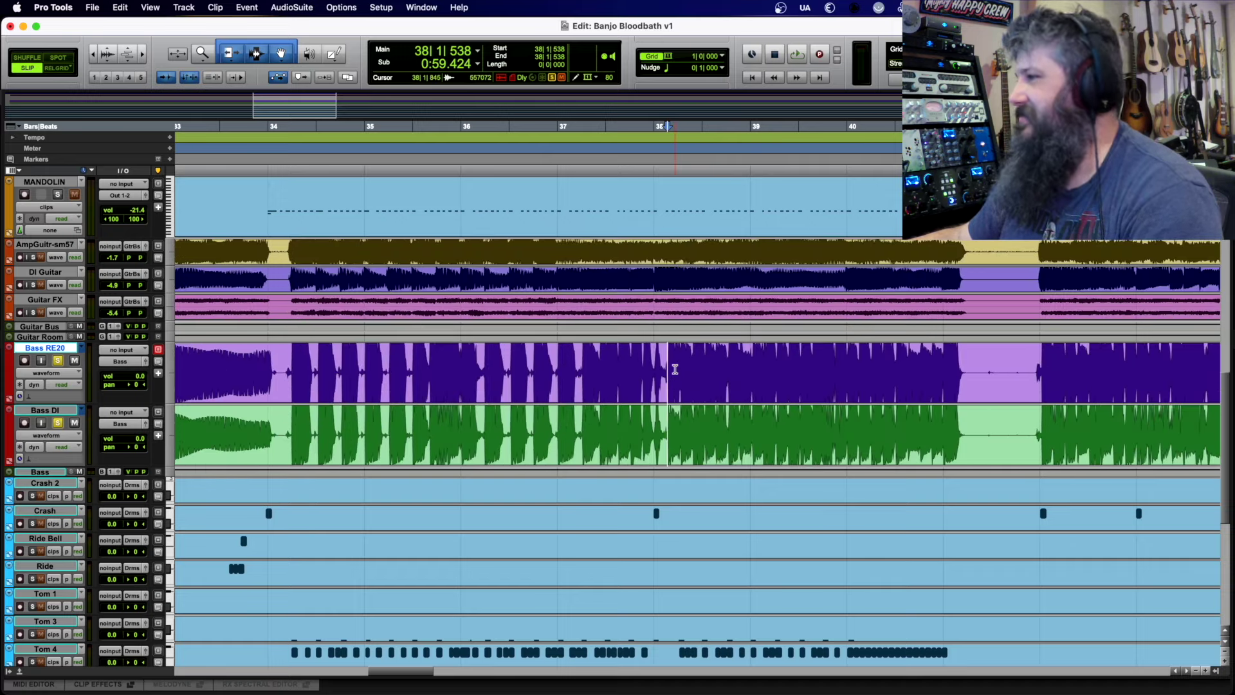
{"action": "key", "text": "super+alt+bracketleft"}
{"action": "key", "text": "super+alt+bracketleft"}
{"action": "key", "text": "super+alt+bracketright"}
{"action": "key", "text": "super+alt+bracketright"}
{"action": "key", "text": "super+alt+bracketright"}
{"action": "key", "text": "super+alt+bracketleft"}
{"action": "key", "text": "super+alt+bracketleft"}
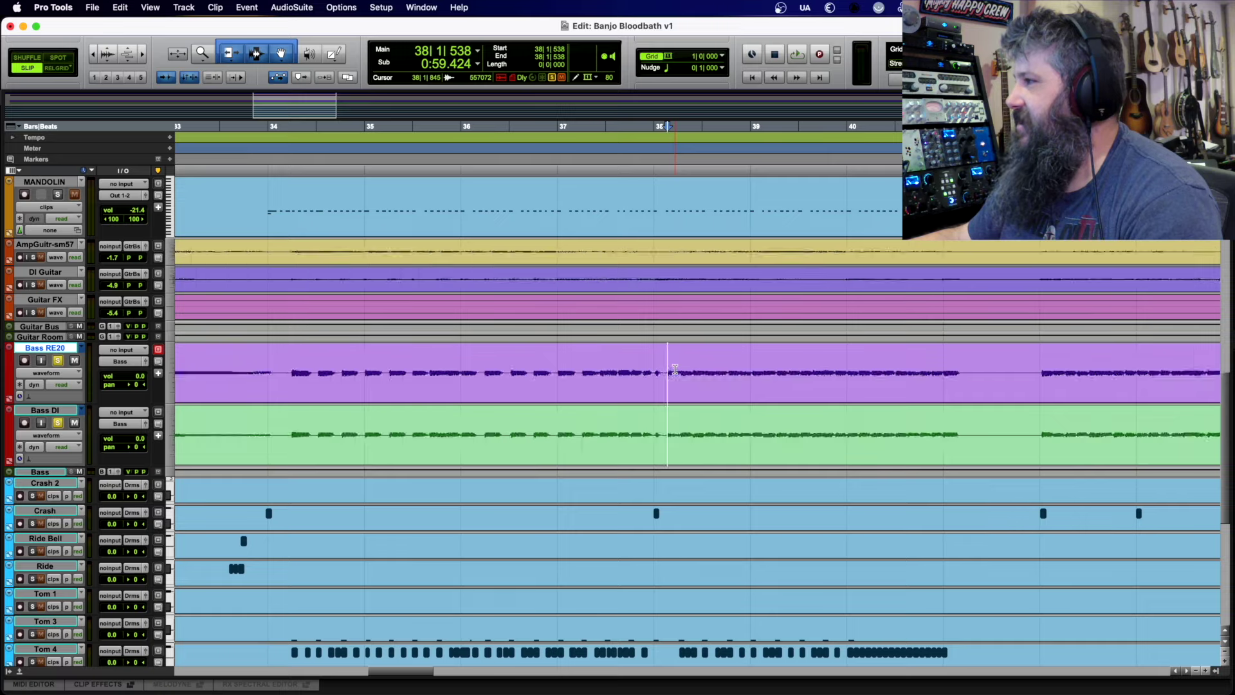
{"action": "key", "text": "super+alt+bracketright"}
{"action": "key", "text": "super+alt+bracketright"}
{"action": "key", "text": "super+alt+bracketright"}
{"action": "key", "text": "super+alt+bracketleft"}
{"action": "key", "text": "super+alt+bracketright"}
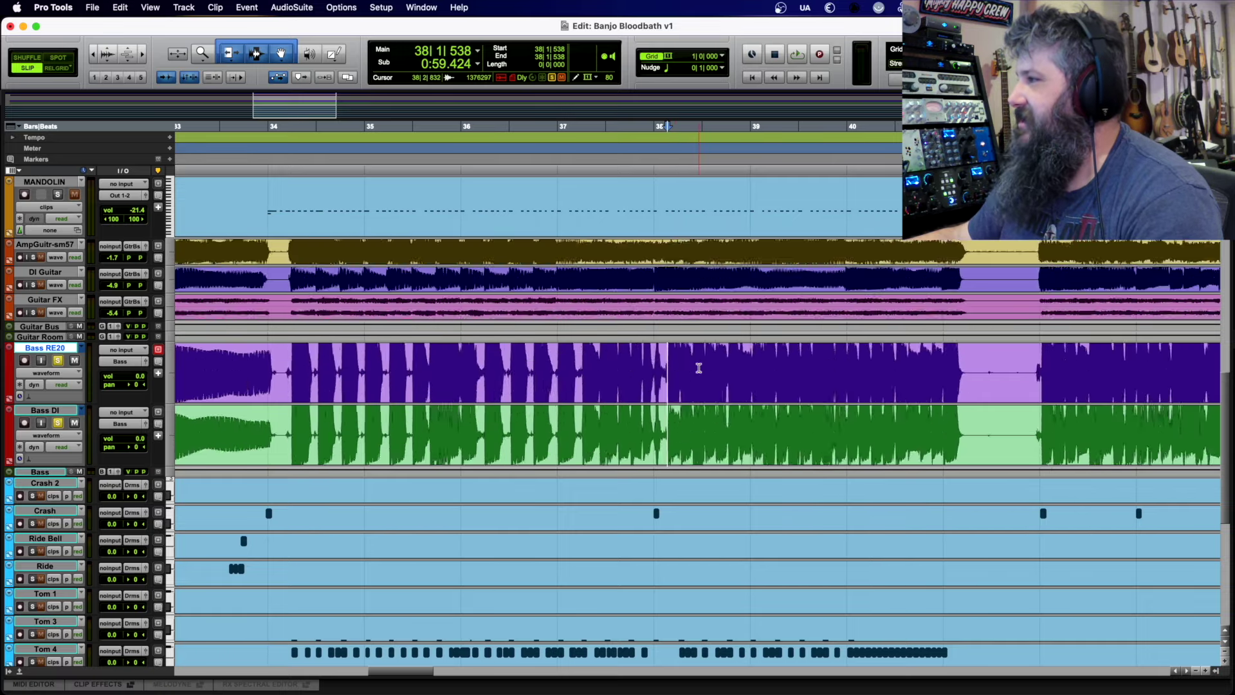
{"action": "key", "text": "super+alt+bracketleft"}
{"action": "key", "text": "super+alt+bracketleft"}
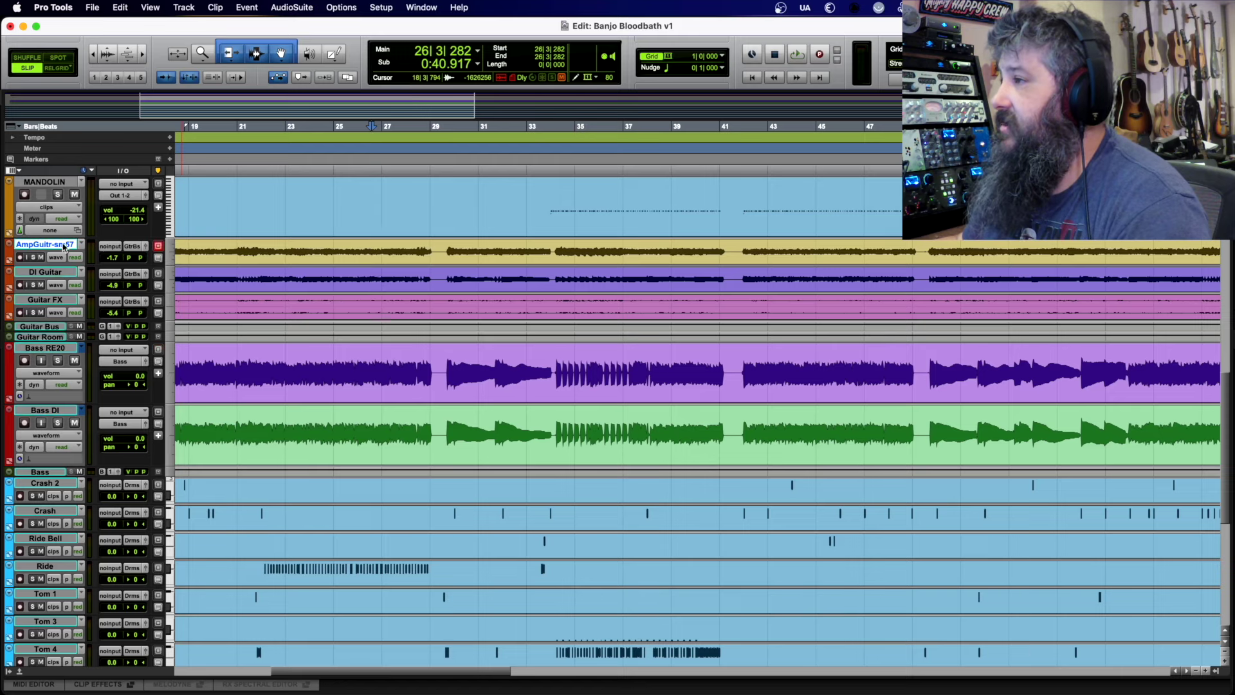
{"action": "left_click", "coordinate": [40, 301], "text": "shift"}
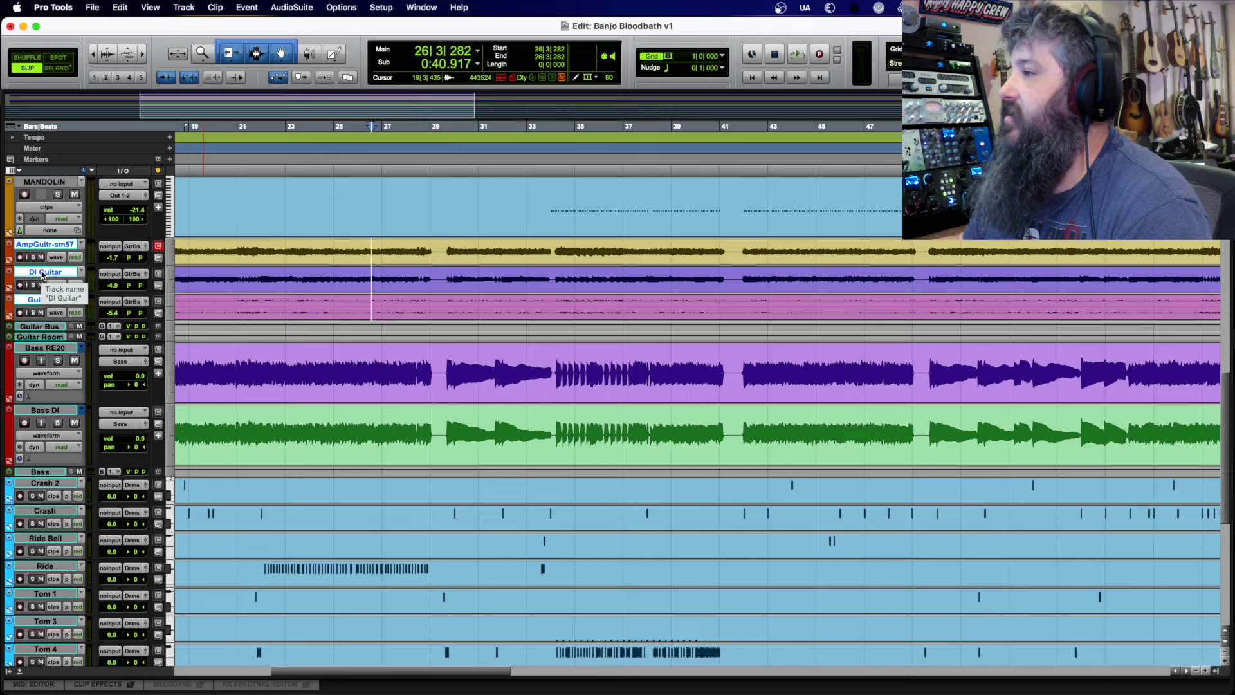
- Solo AmpGuitr-sm57, DI Guitar and Guitar FX and play from bar 26
{"action": "left_click", "coordinate": [33, 257]}
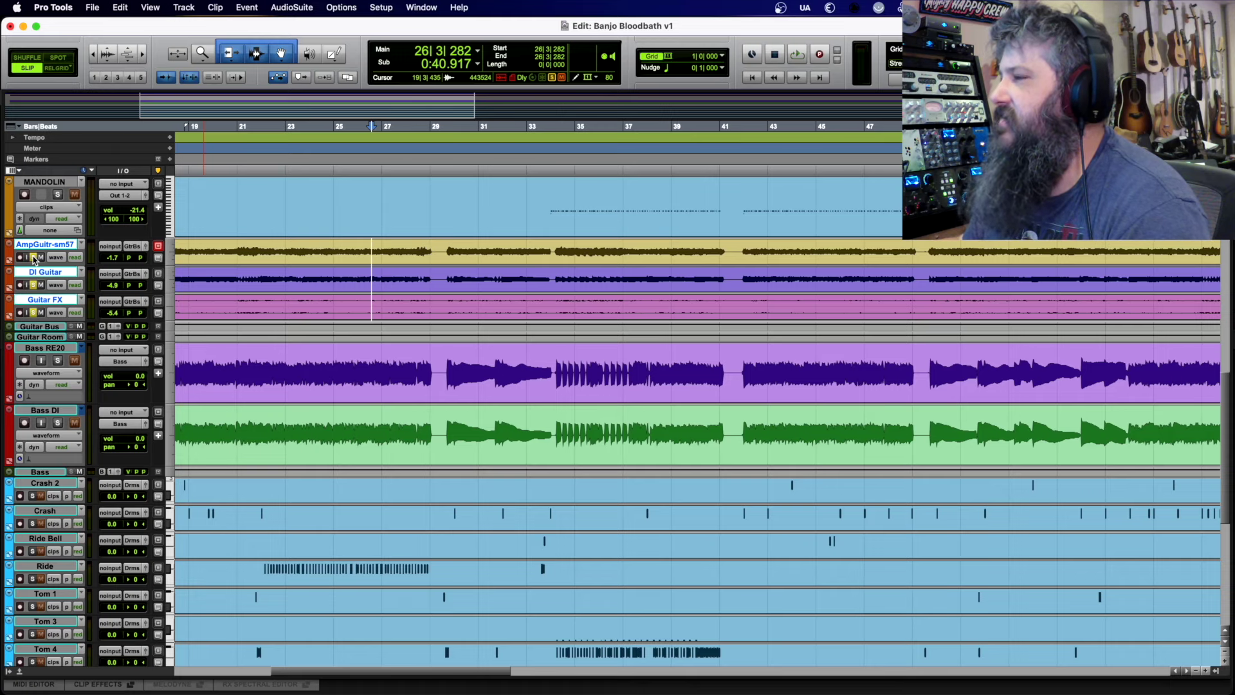
{"action": "key", "text": "space"}
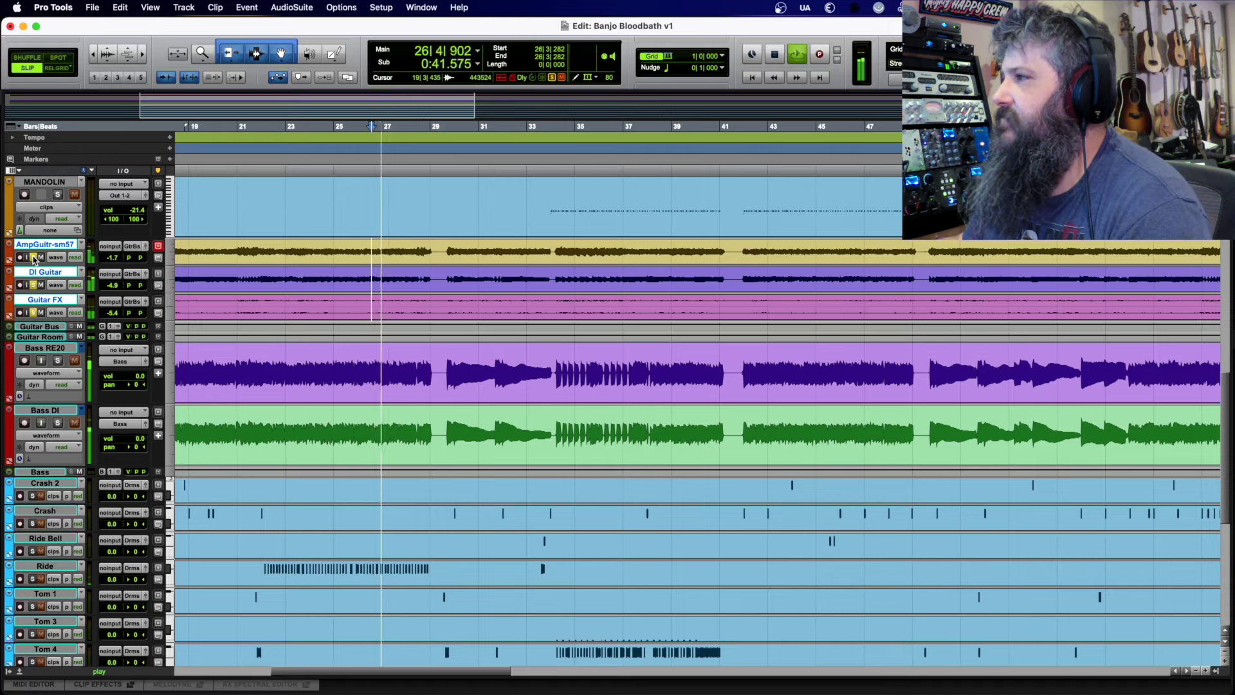
- Replay the soloed guitars from bar 29 on DI Guitar, then from bar 34, and stop
{"action": "key", "text": "space"}
{"action": "left_click", "coordinate": [445, 280]}
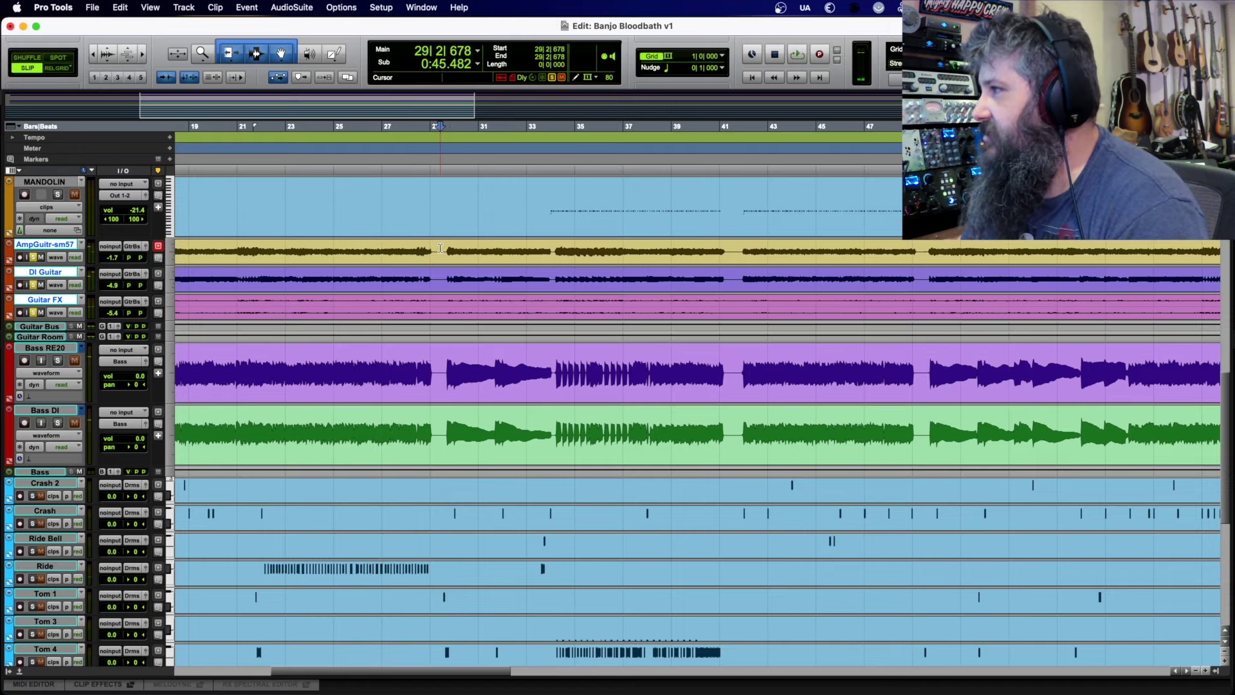
{"action": "key", "text": "space"}
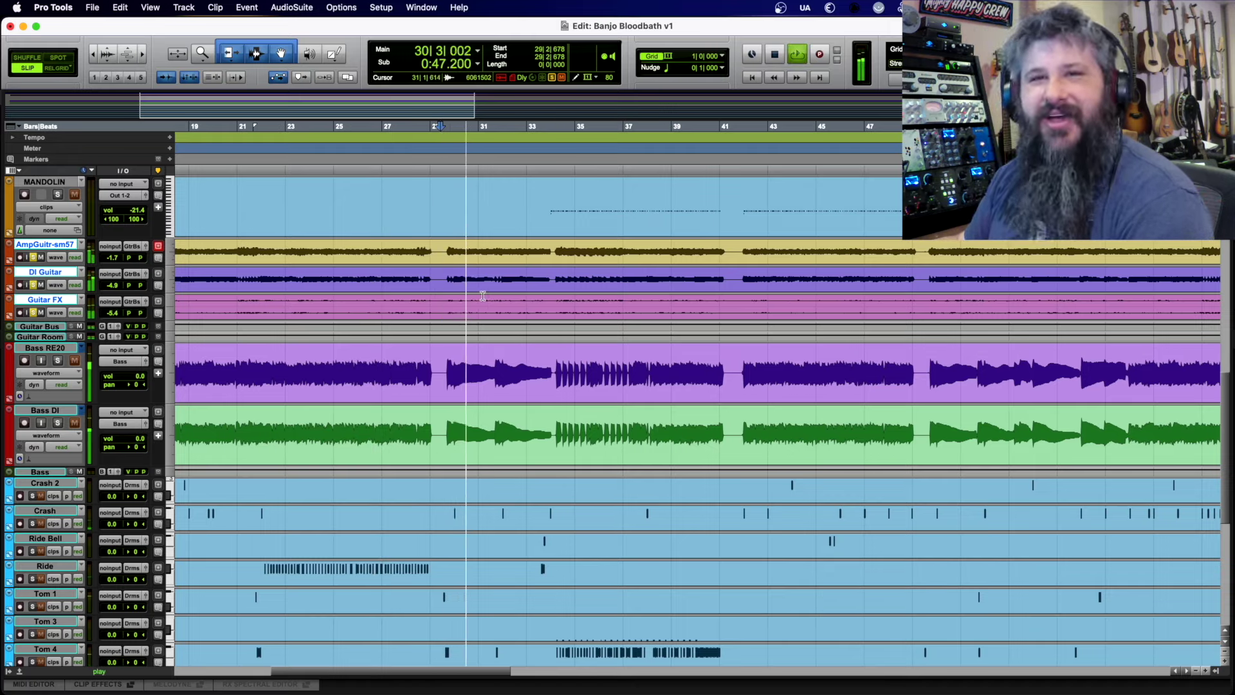
{"action": "scroll", "coordinate": [477, 296], "scroll_direction": "right", "scroll_amount": 3}
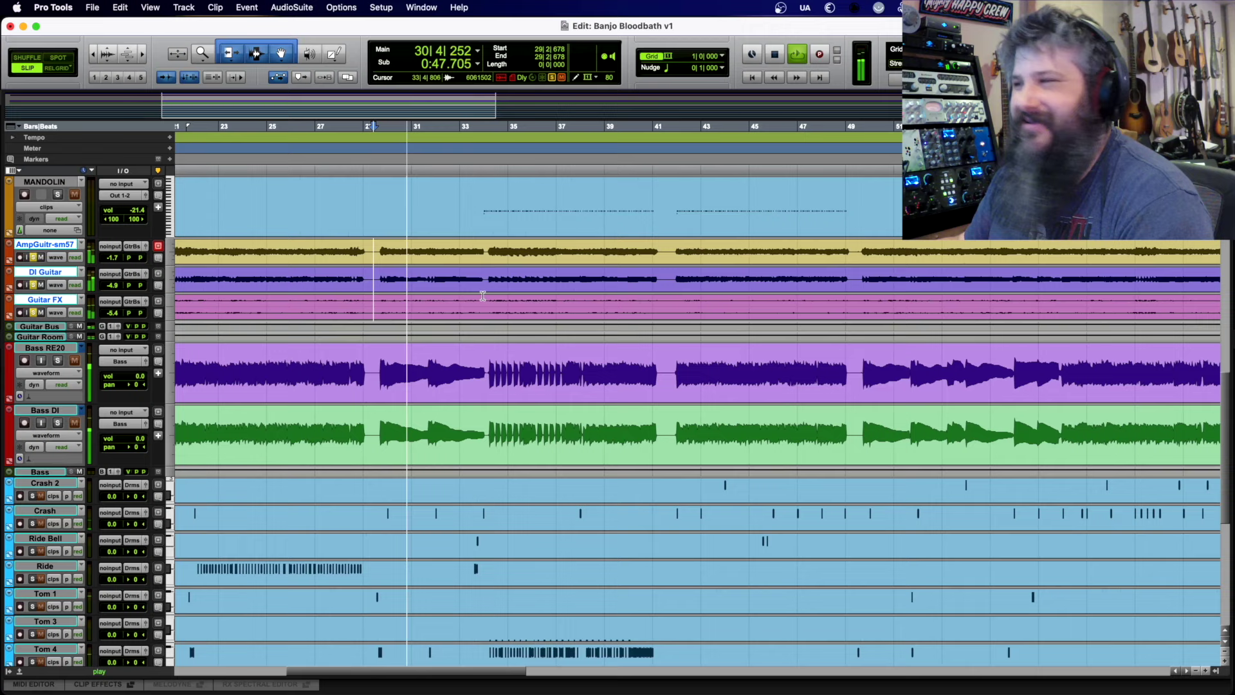
{"action": "left_click", "coordinate": [486, 249]}
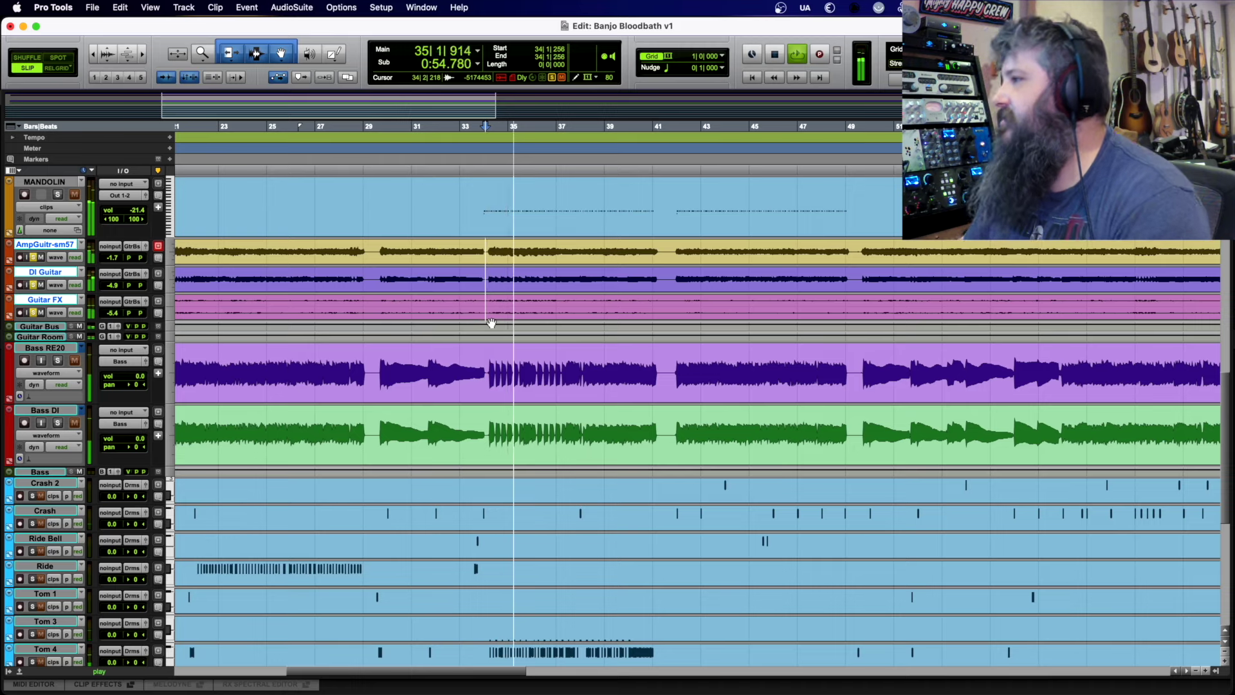
{"action": "key", "text": "space"}
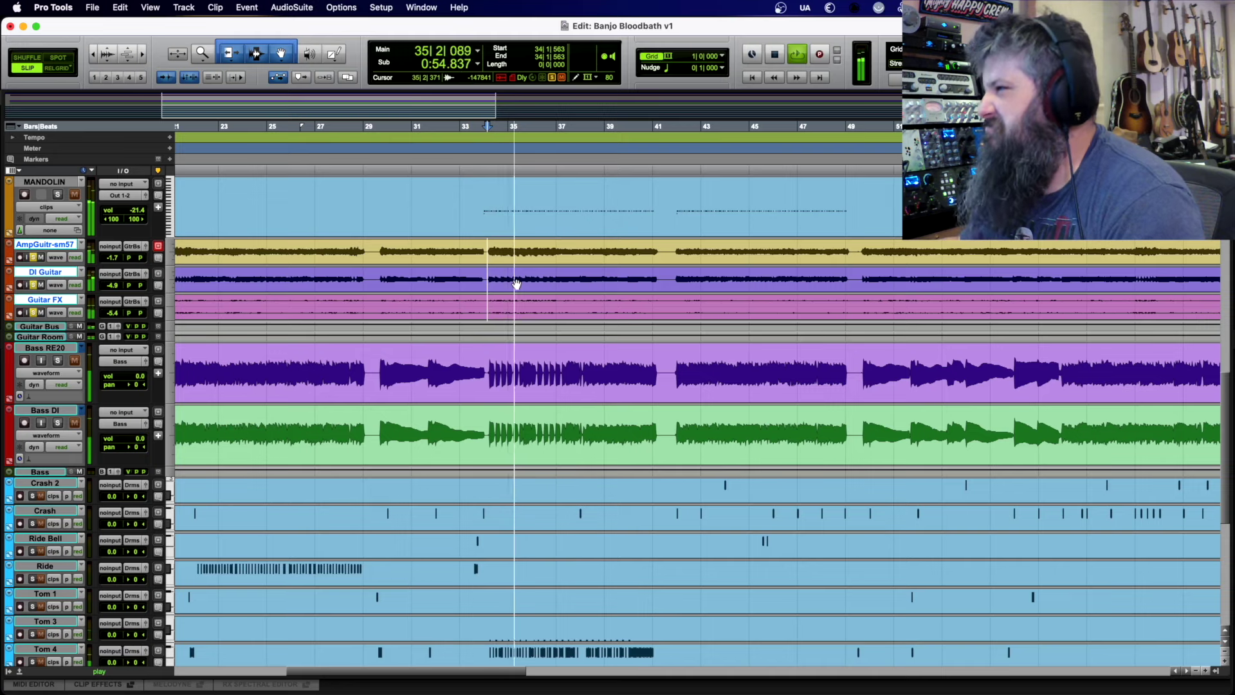
- Stop playback, select the Guitar Bus and Guitar Room tracks, and scroll up to the banjo and mandolin tracks
{"action": "key", "text": "space"}
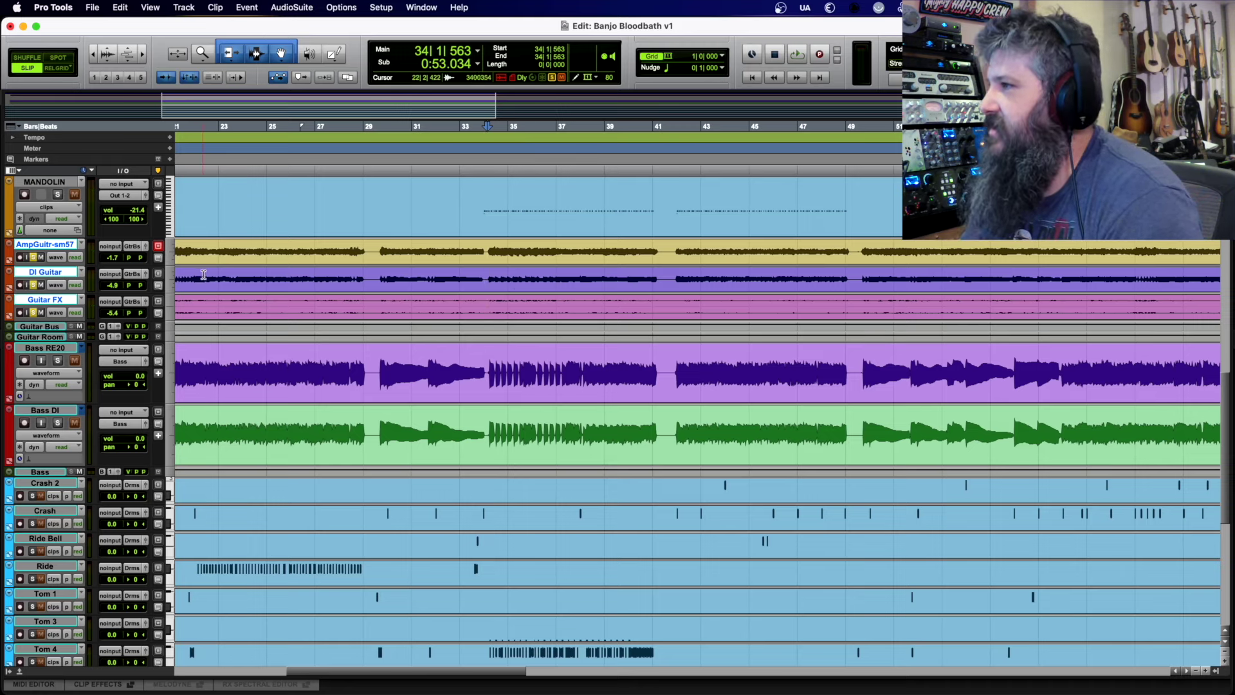
{"action": "left_click", "coordinate": [40, 327]}
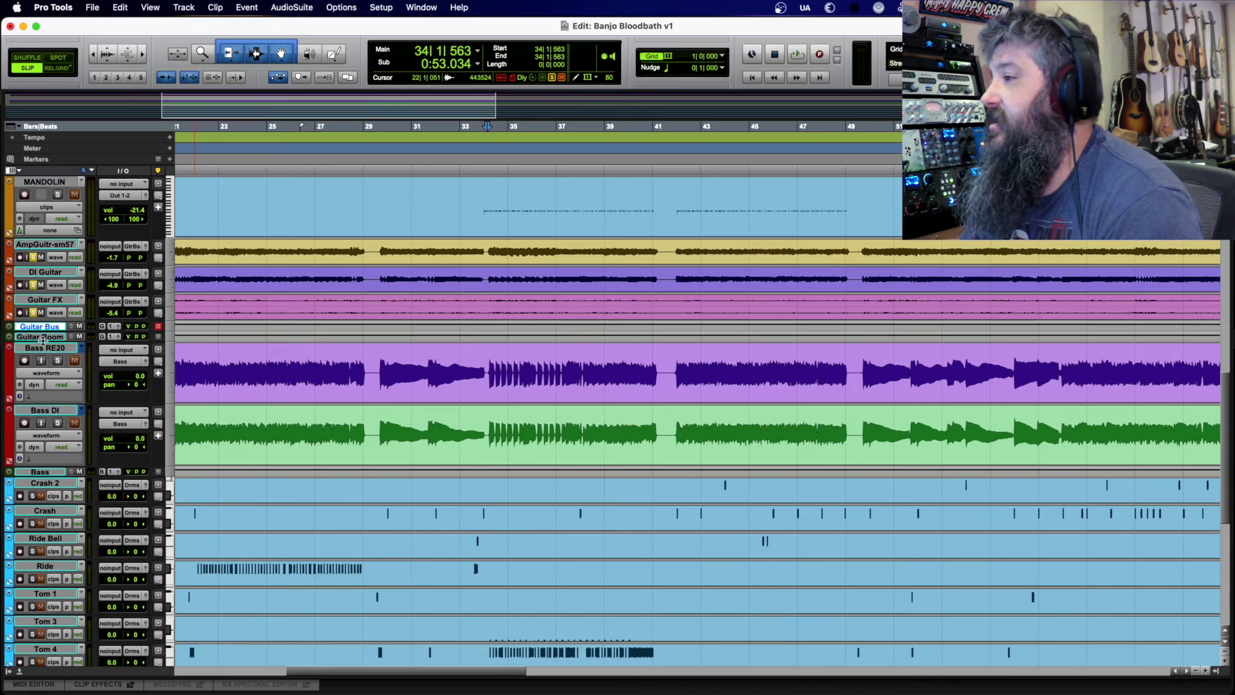
{"action": "left_click", "coordinate": [44, 340]}
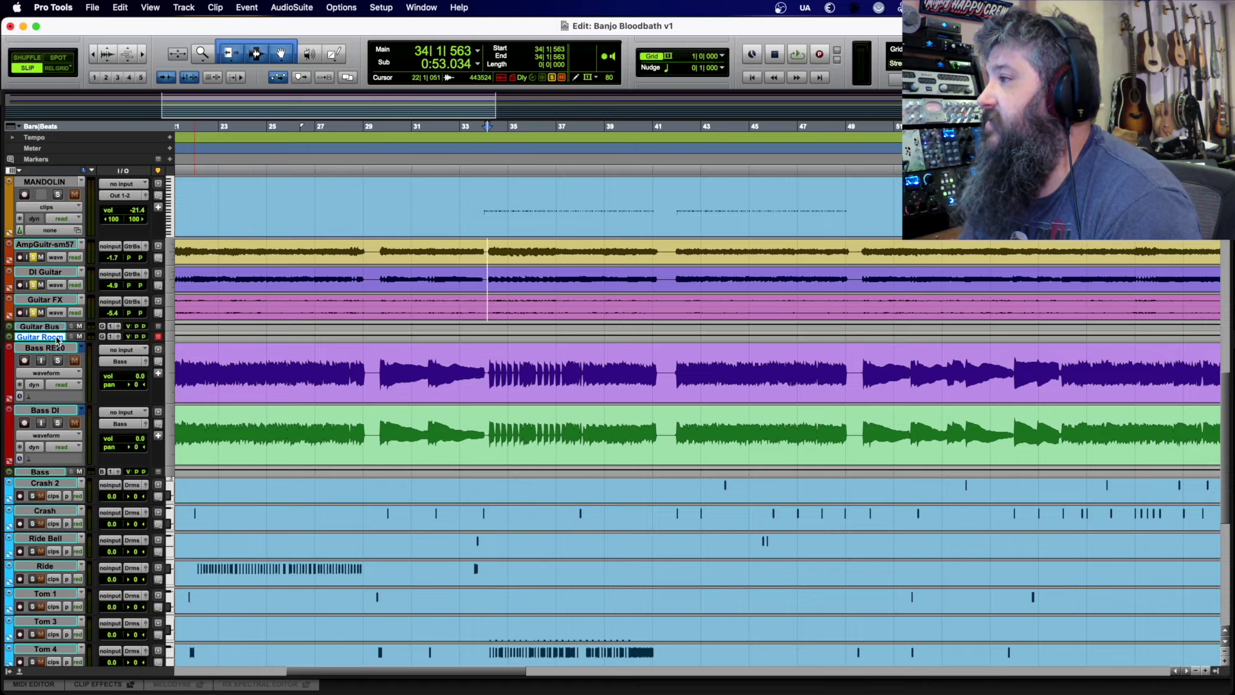
{"action": "scroll", "coordinate": [370, 404], "scroll_direction": "up", "scroll_amount": 5}
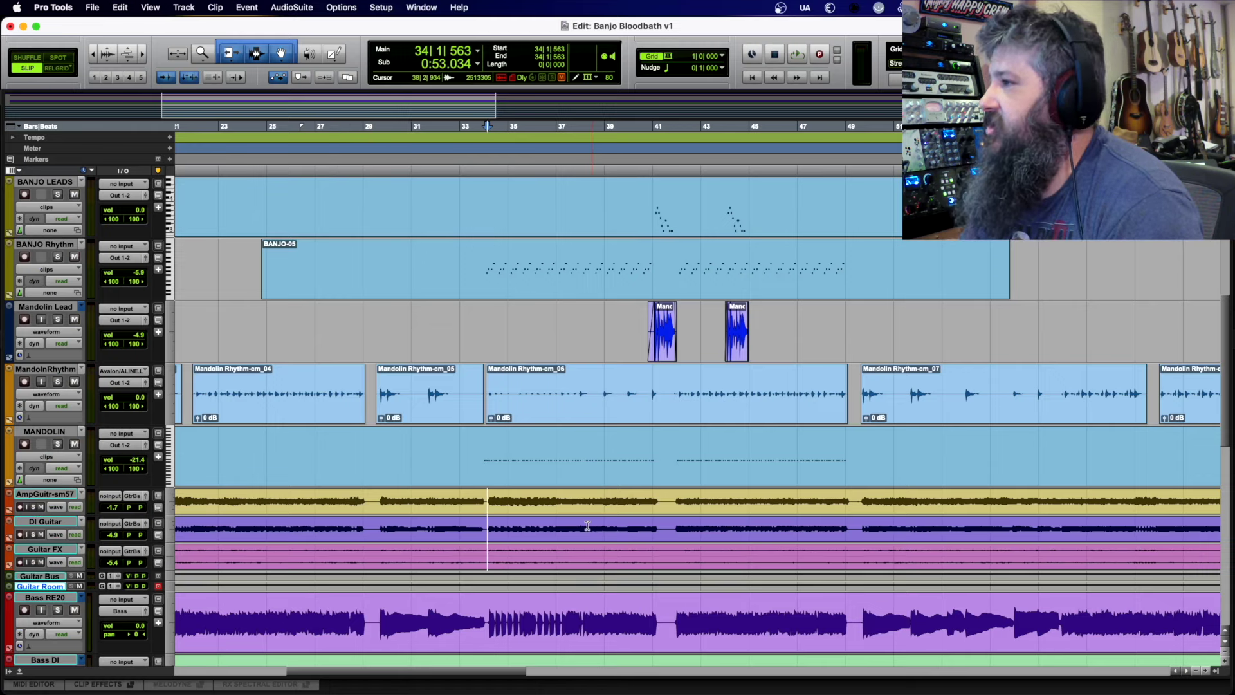
{"action": "scroll", "coordinate": [574, 514], "scroll_direction": "up", "scroll_amount": 1}
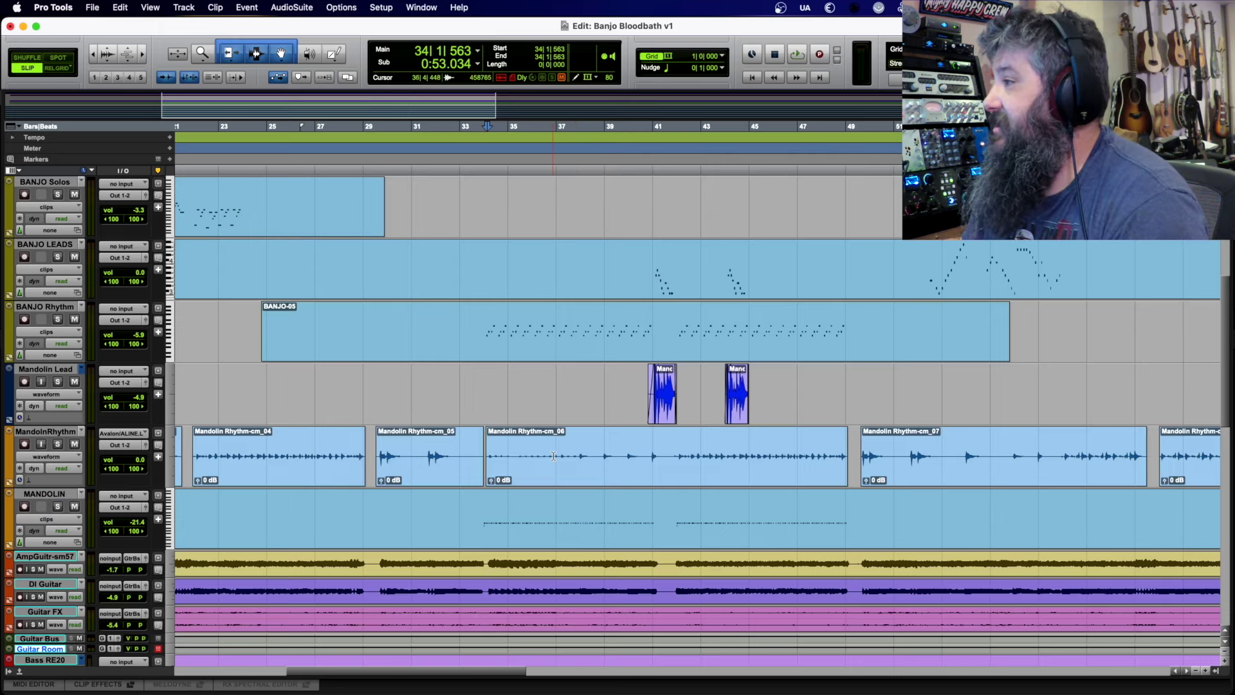
- Zoom out to the full arrangement, set the play position at bar 102, and select the MANDOLIN track
{"action": "key", "text": "super+bracketleft"}
{"action": "key", "text": "super+bracketleft"}
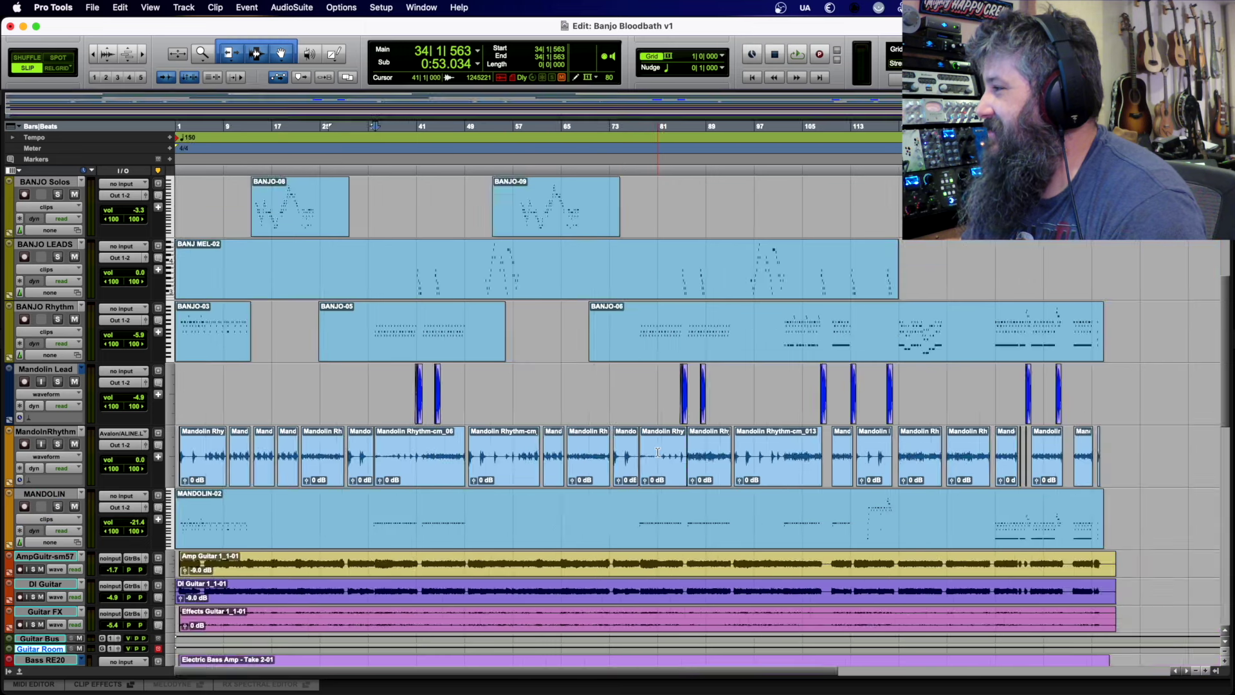
{"action": "left_click", "coordinate": [785, 443]}
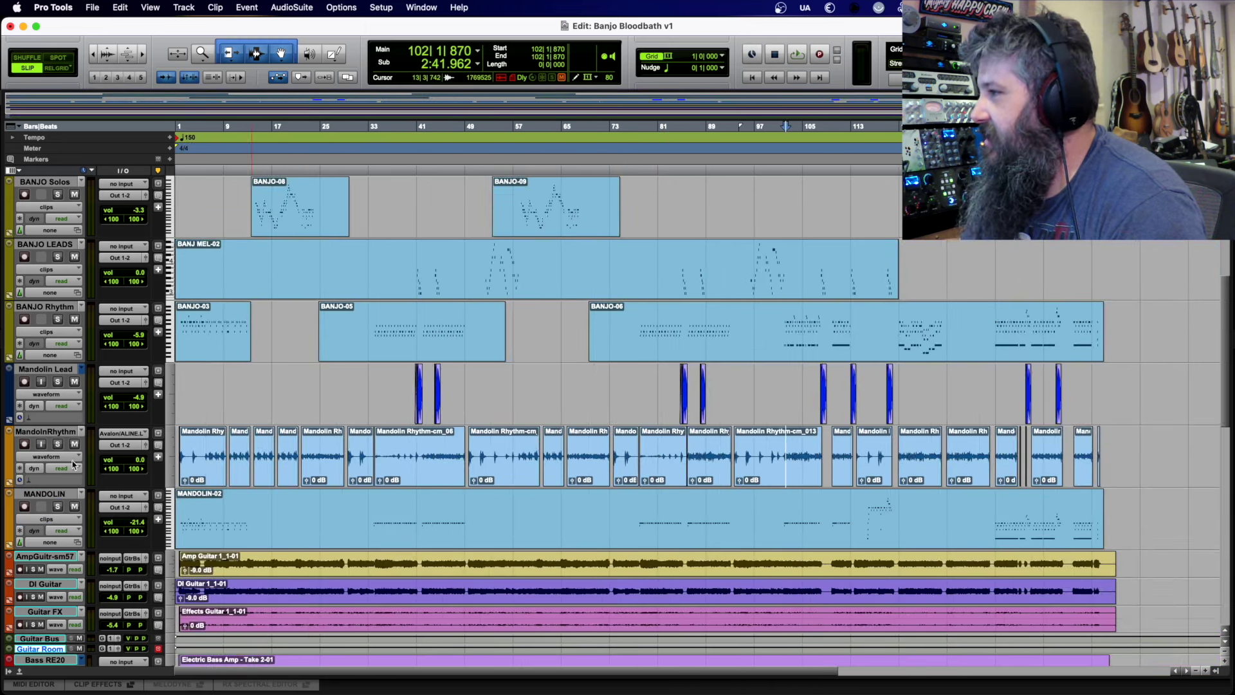
{"action": "left_click", "coordinate": [61, 498]}
- Solo MandolnRhythm and play bars 102–107 of the mandolin rhythm alone, then stop
{"action": "left_click", "coordinate": [57, 433]}
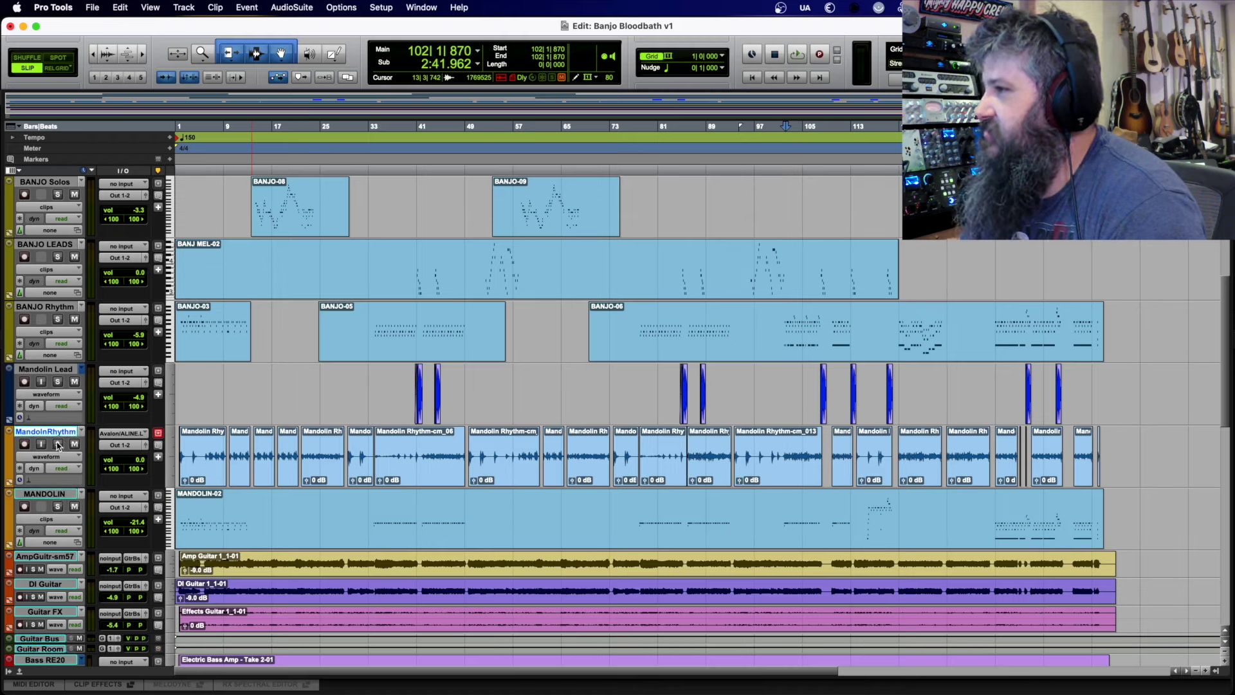
{"action": "left_click", "coordinate": [58, 443]}
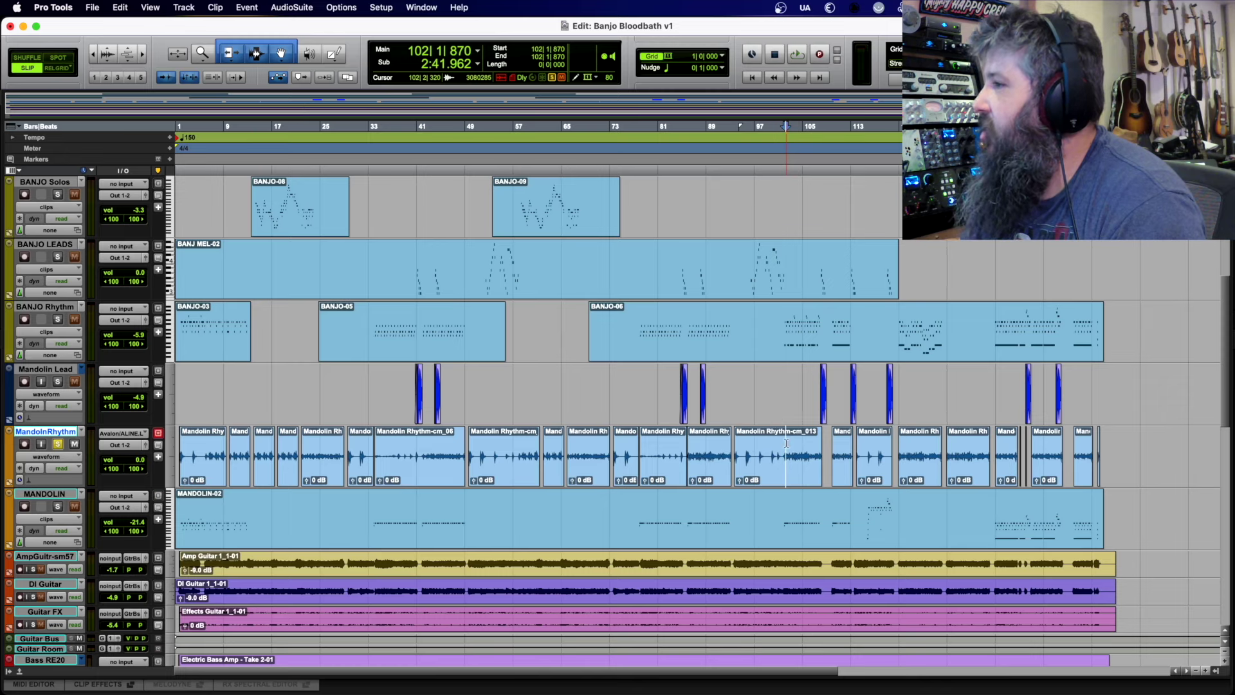
{"action": "left_click_drag", "start_coordinate": [786, 443], "coordinate": [816, 443]}
{"action": "key", "text": "space"}
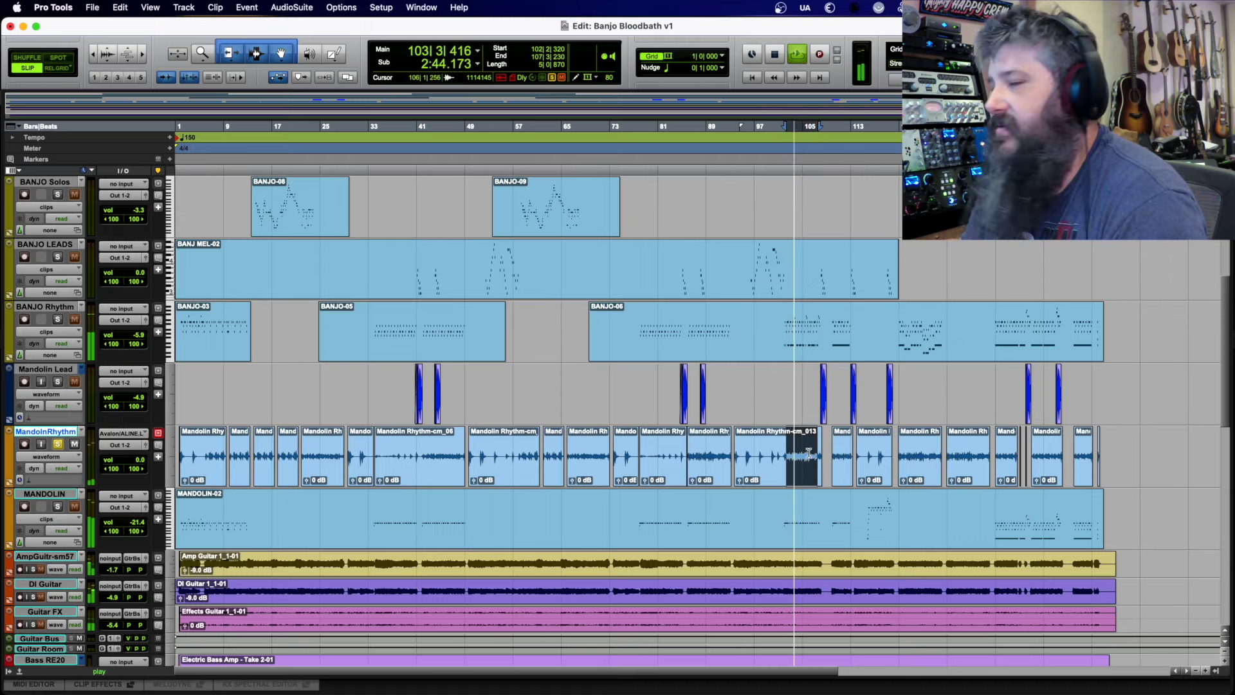
{"action": "left_click", "coordinate": [806, 389]}
{"action": "key", "text": "space"}
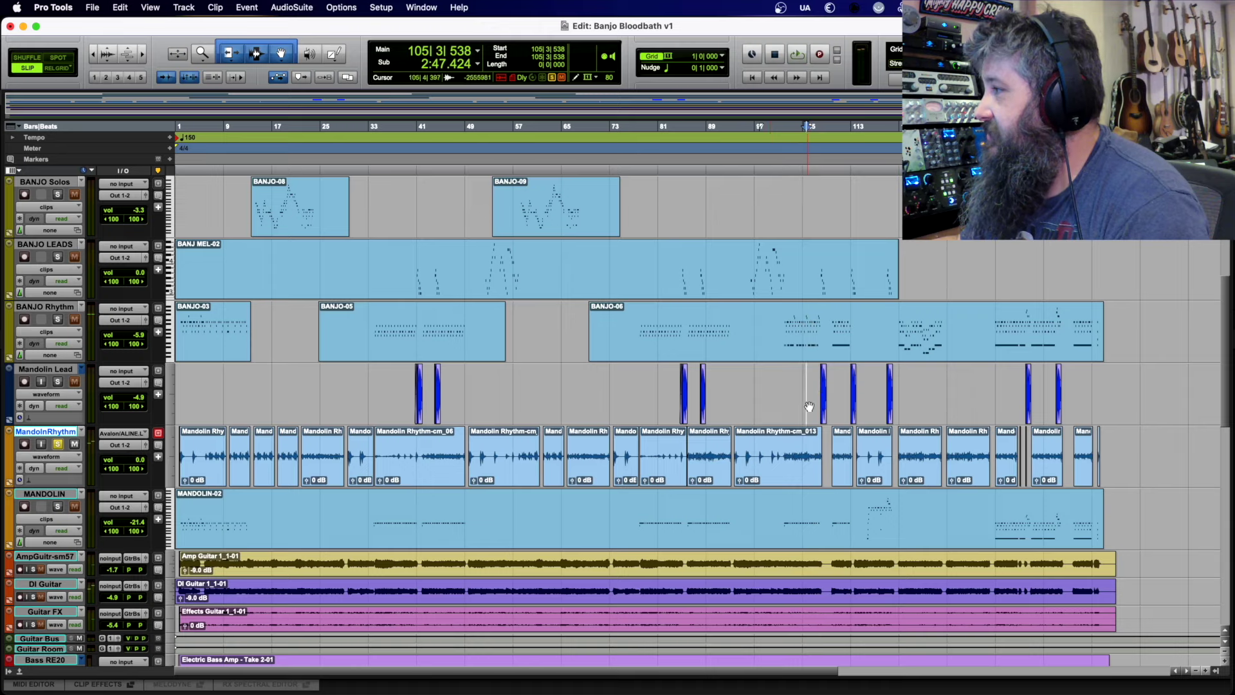
- Zoom in around bar 109, unsolo MandolnRhythm, and select the Mandolin Lead clip at bar 108
{"action": "left_click", "coordinate": [832, 392]}
{"action": "key", "text": "super+bracketright"}
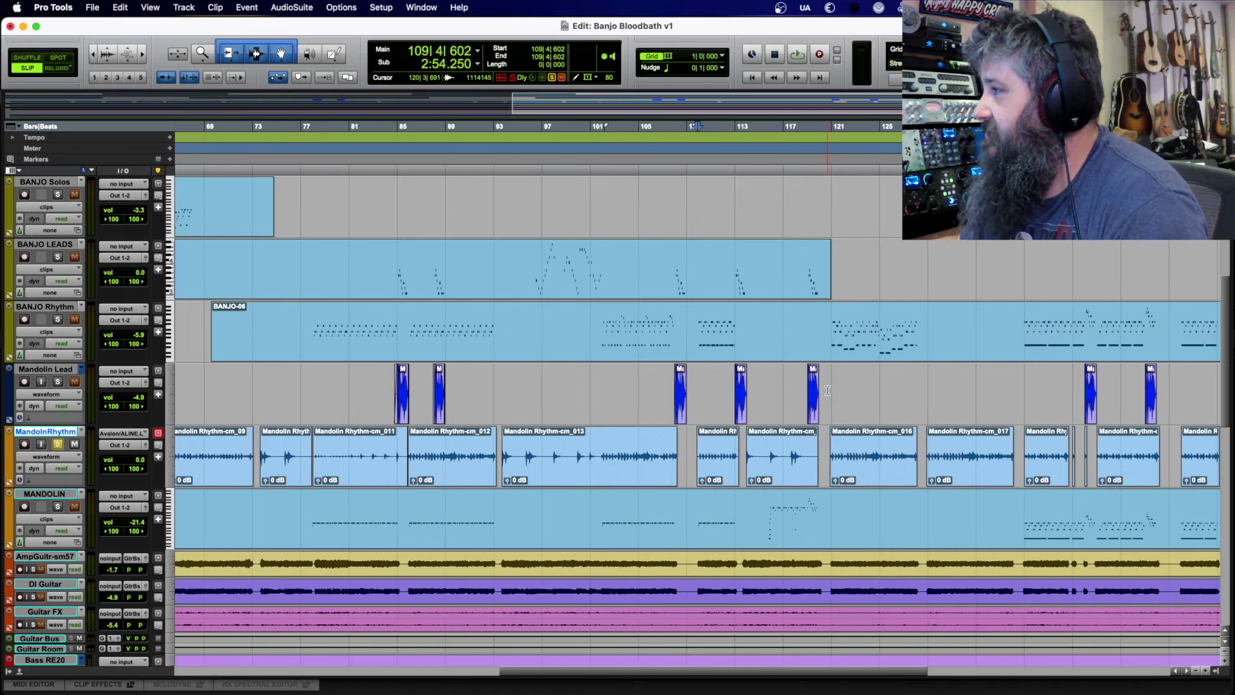
{"action": "key", "text": "super+bracketright"}
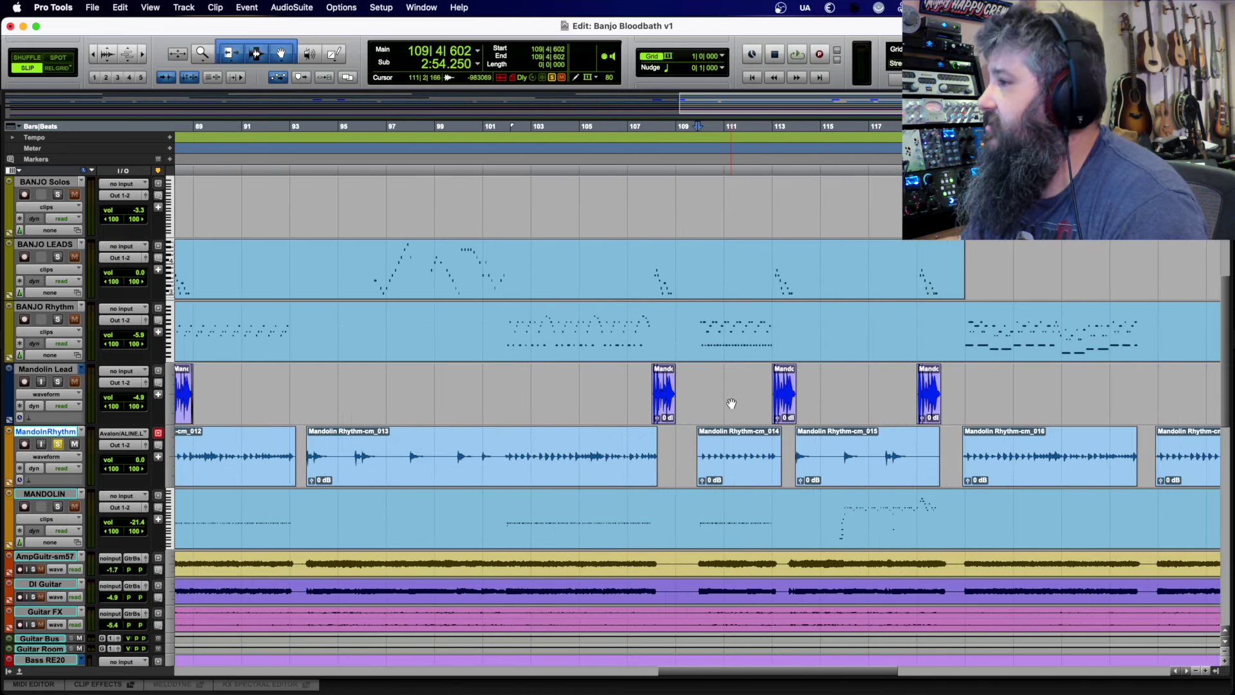
{"action": "left_click", "coordinate": [57, 444]}
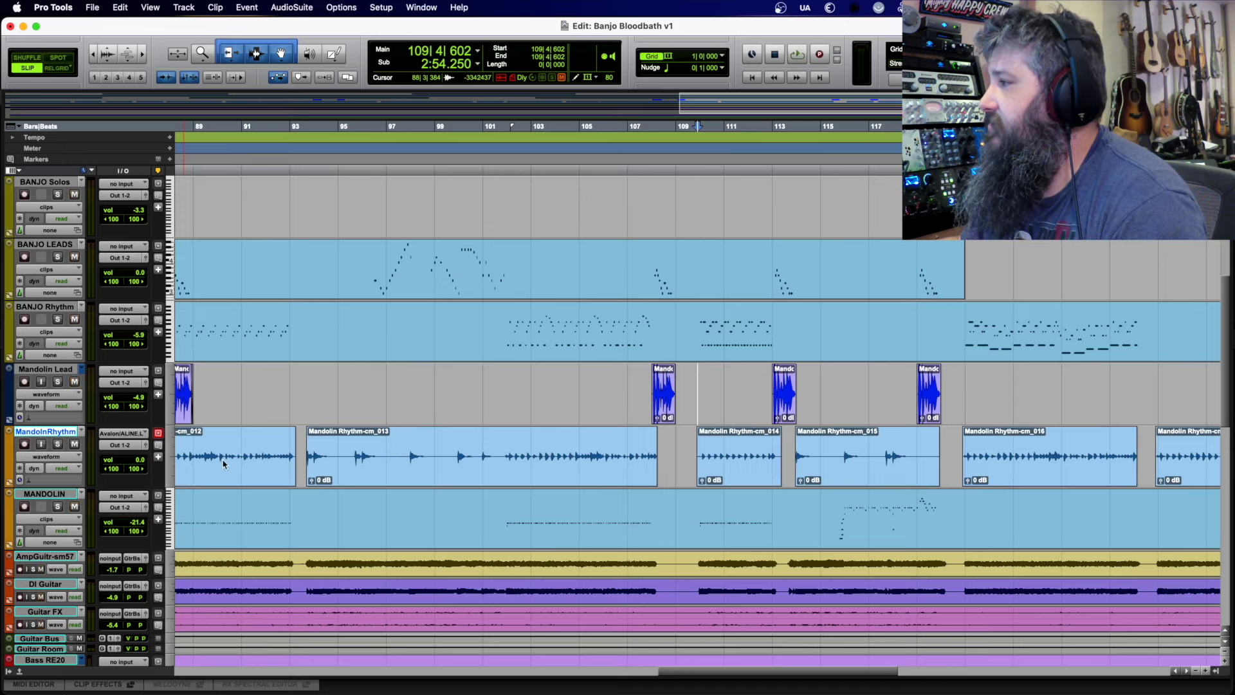
{"action": "left_click", "coordinate": [665, 409]}
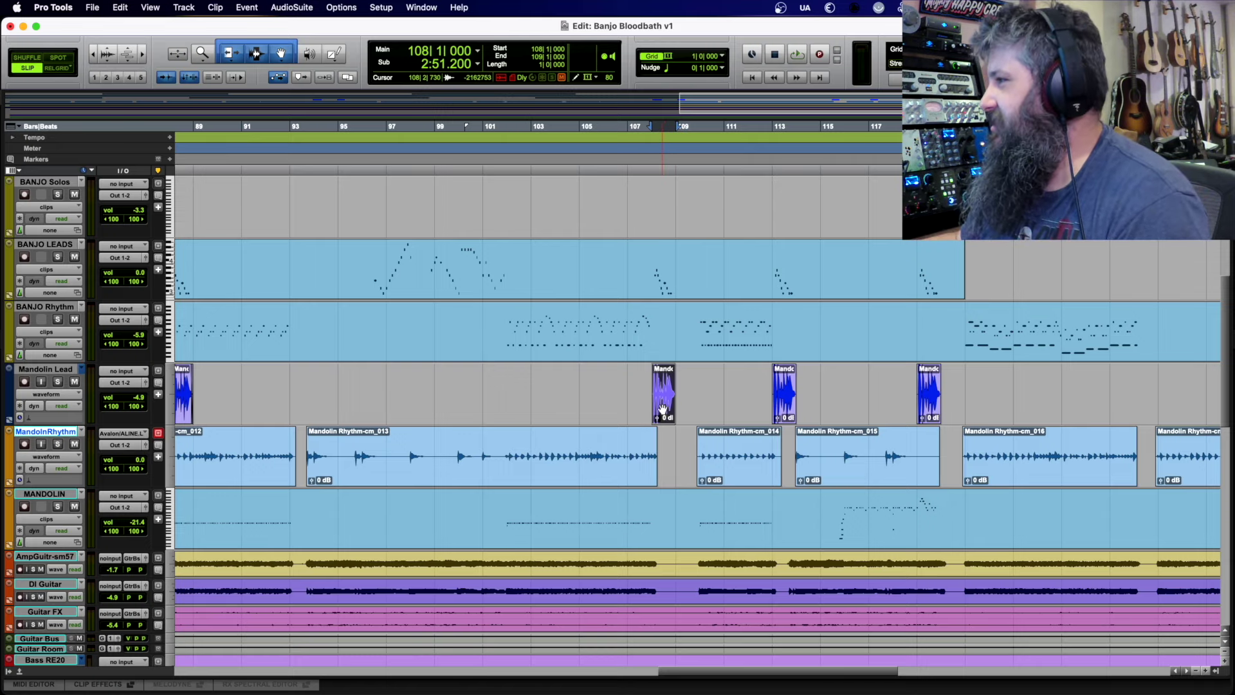
{"action": "key", "text": "super+bracketright"}
{"action": "key", "text": "super+bracketright"}
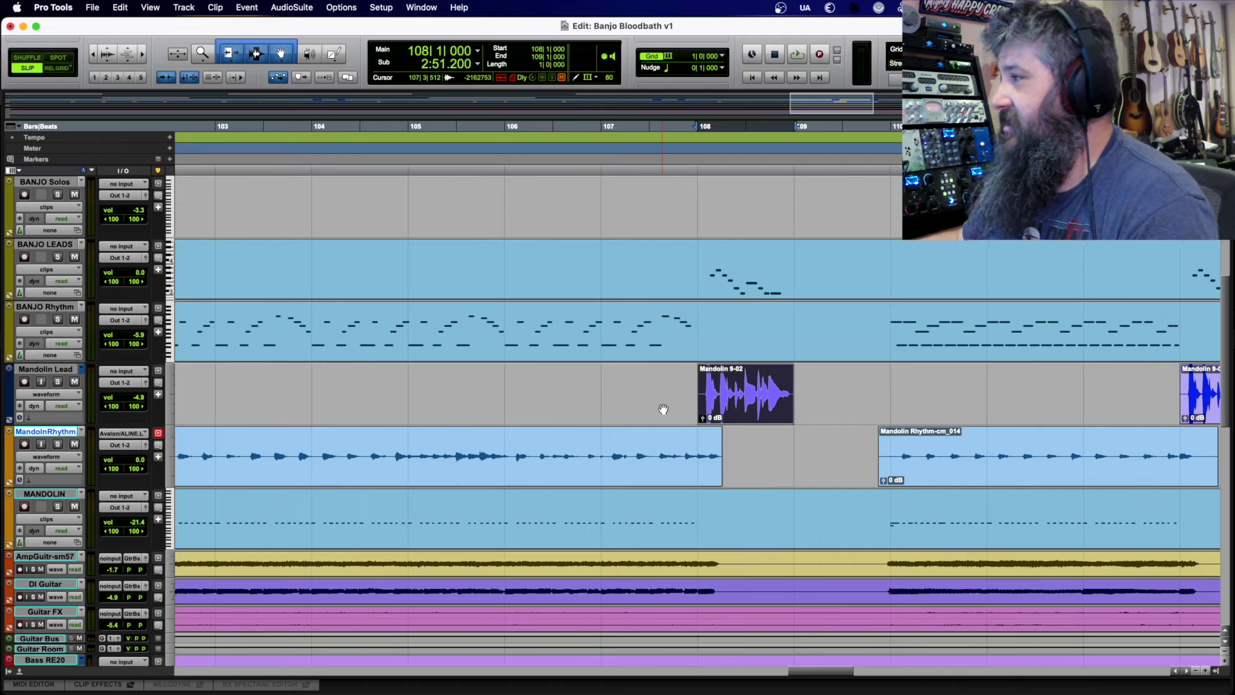
{"action": "left_click", "coordinate": [57, 382]}
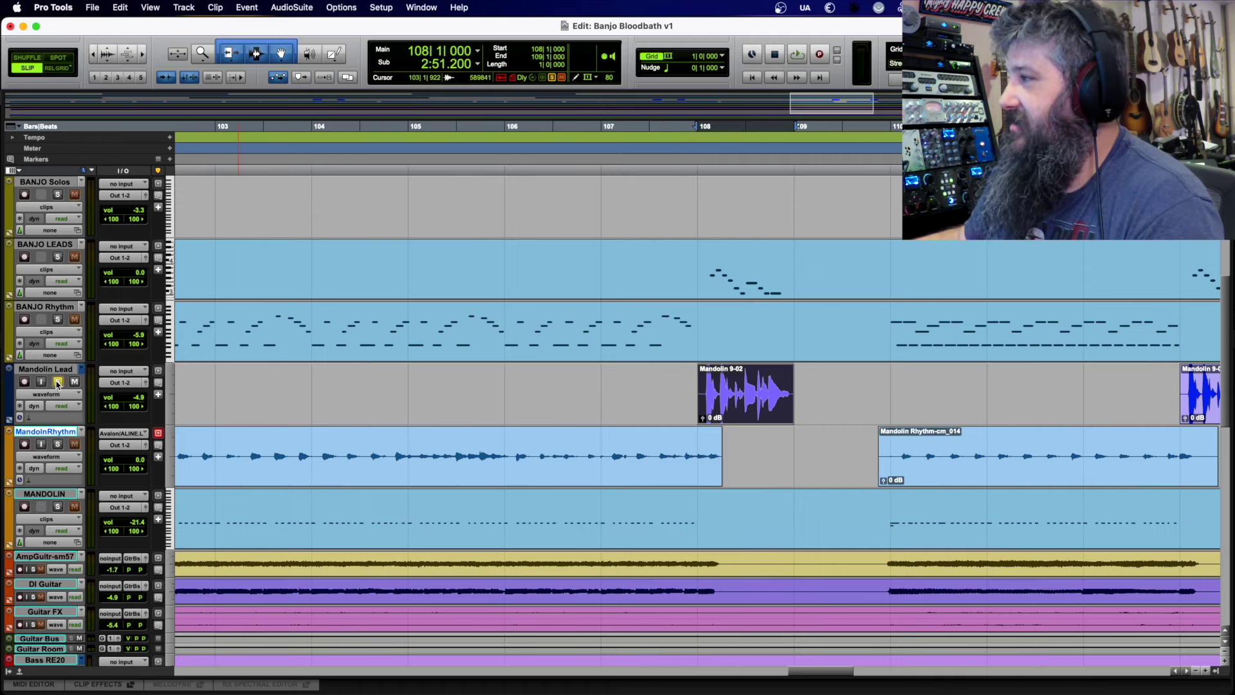
{"action": "key", "text": "space"}
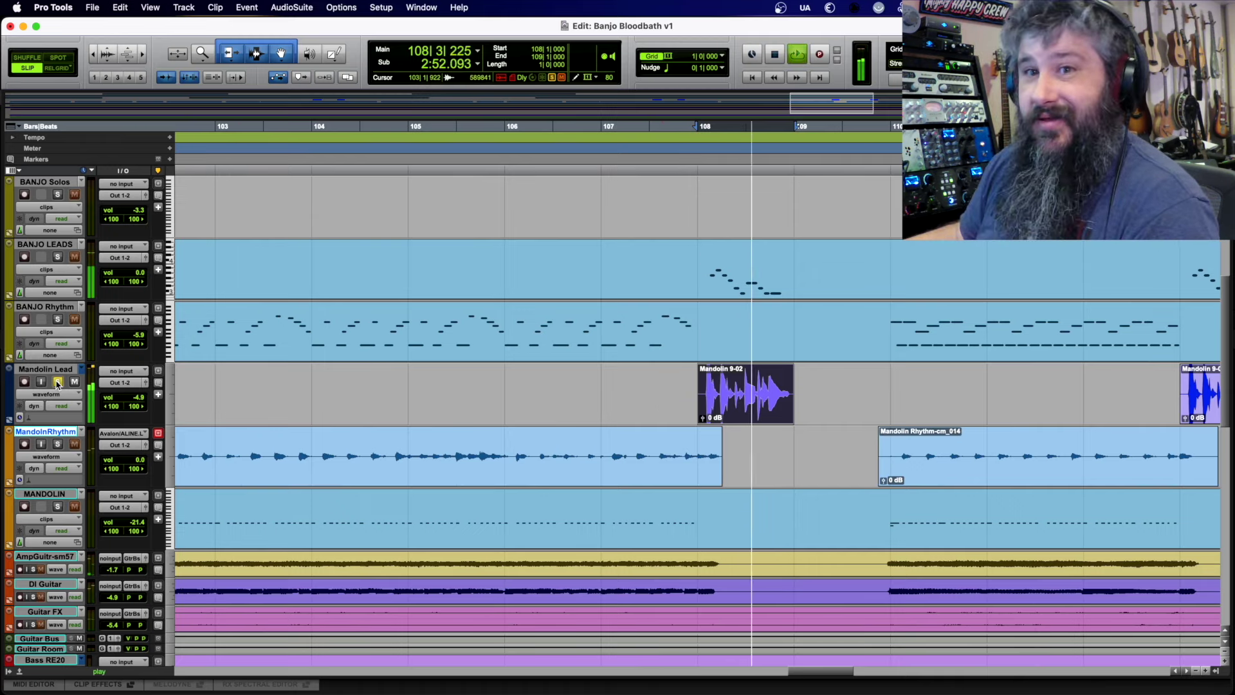
{"action": "key", "text": "space"}
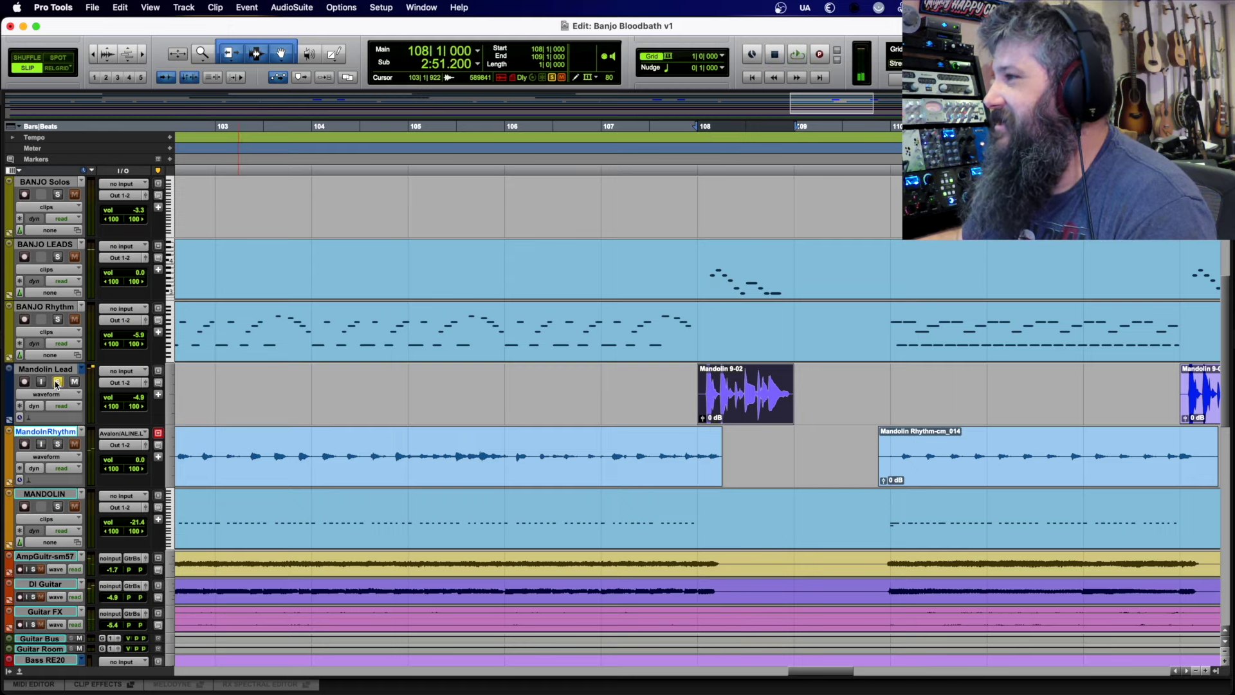
{"action": "left_click", "coordinate": [57, 382]}
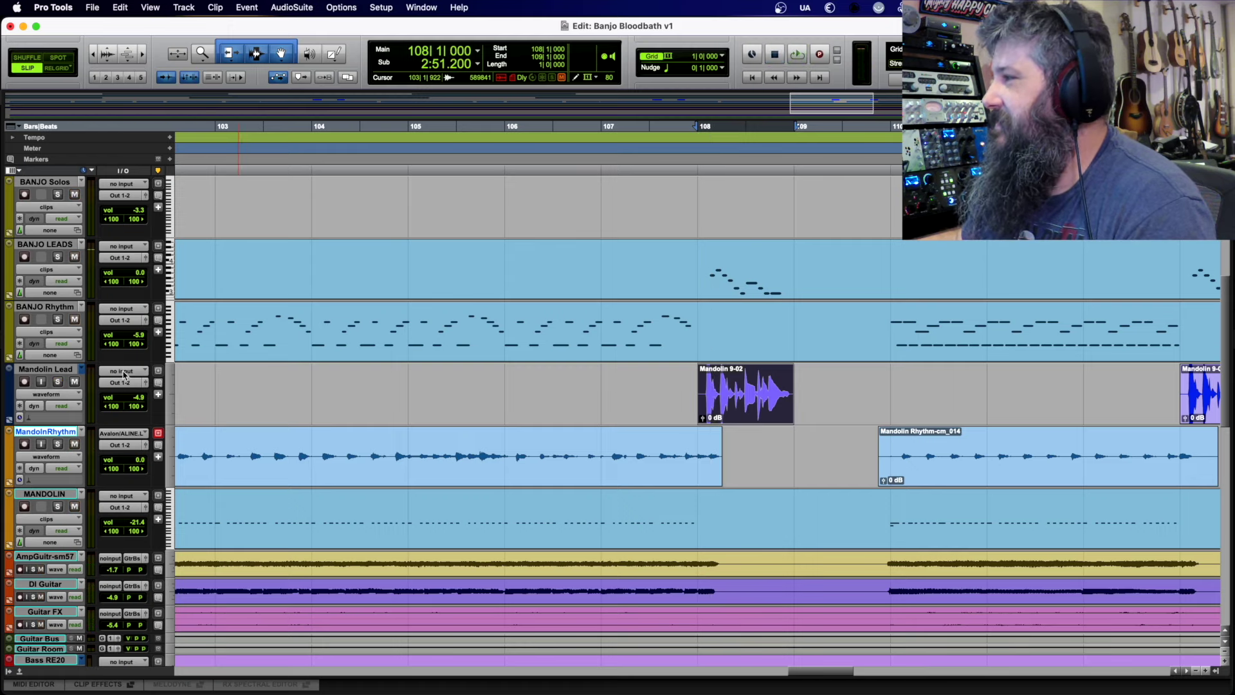
{"action": "key", "text": "r"}
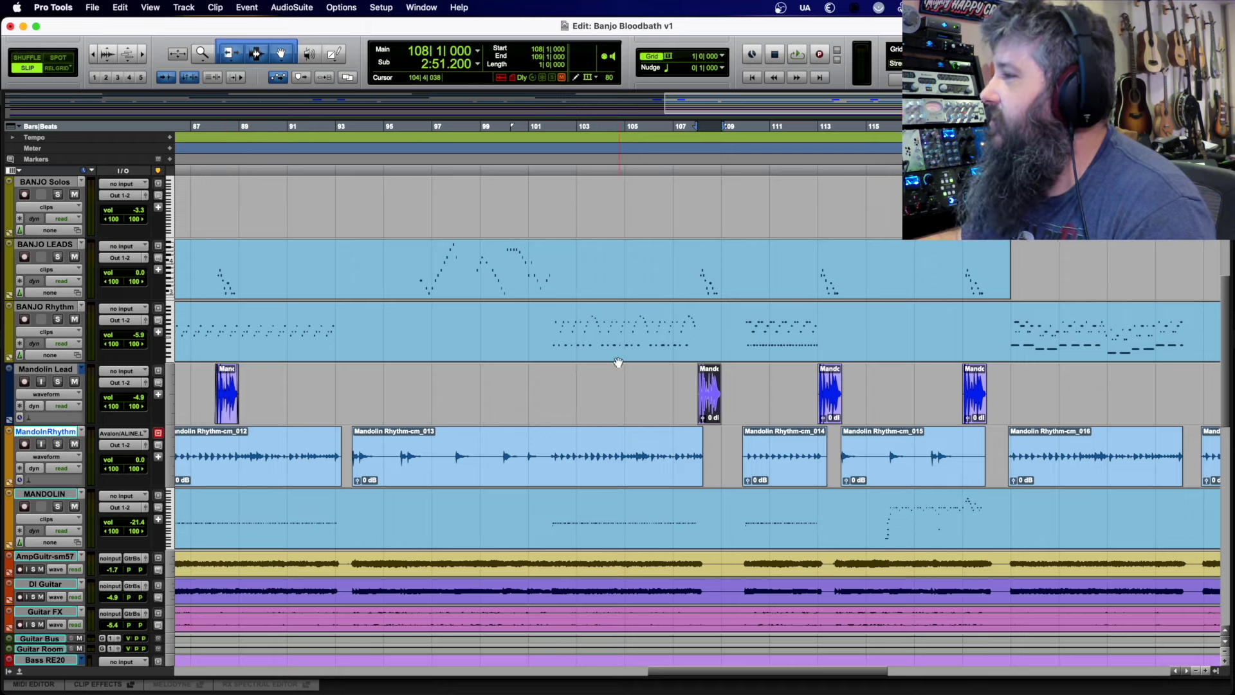
- Zoom in at bar 96 on BANJO LEADS, solo it, and play the banjo leads from there
{"action": "left_click", "coordinate": [416, 265]}
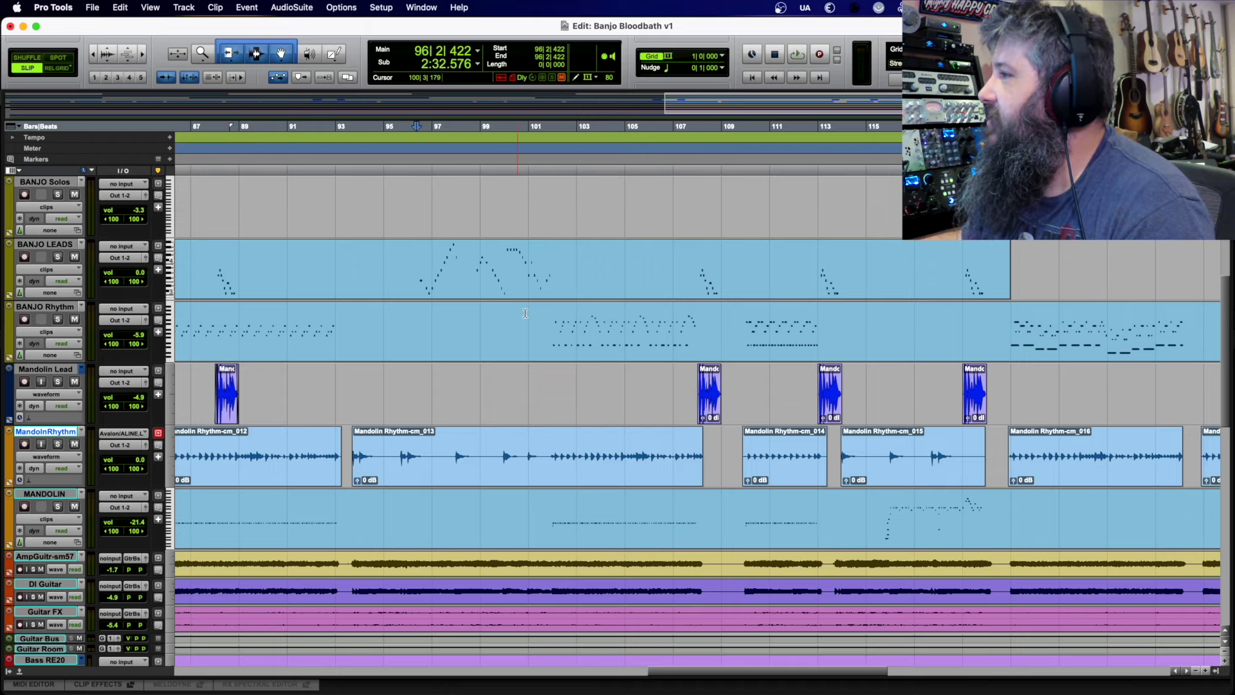
{"action": "key", "text": "super+bracketright"}
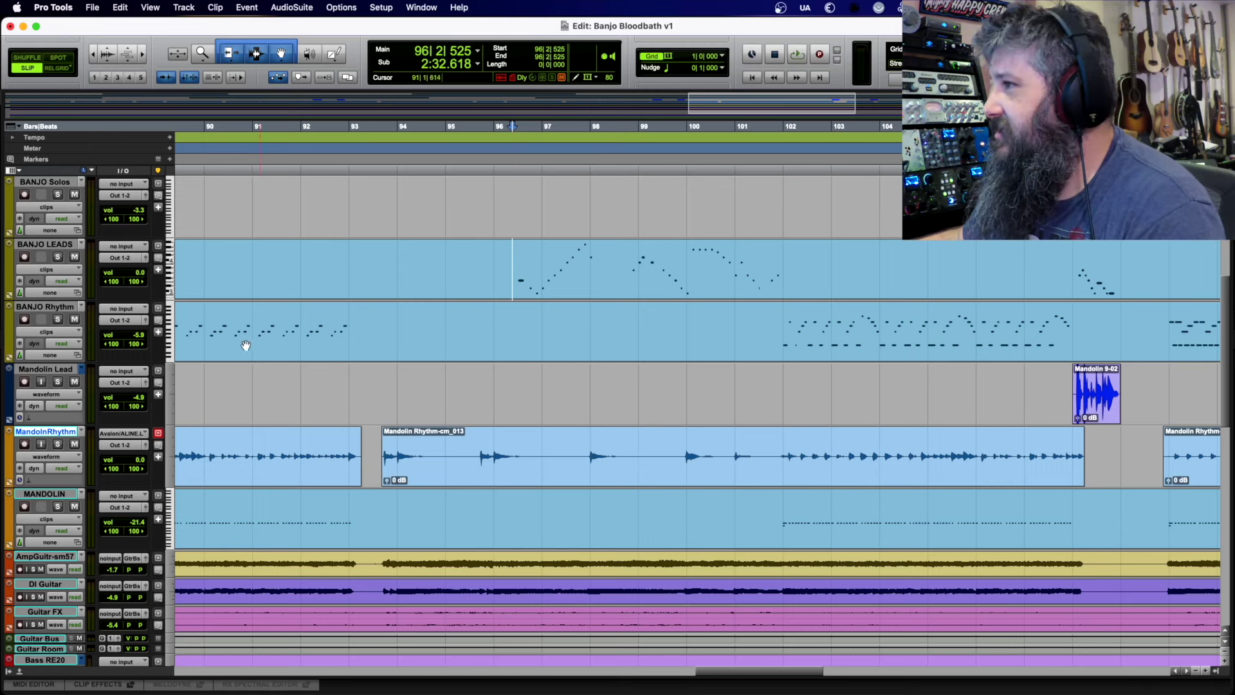
{"action": "left_click", "coordinate": [58, 257]}
{"action": "key", "text": "space"}
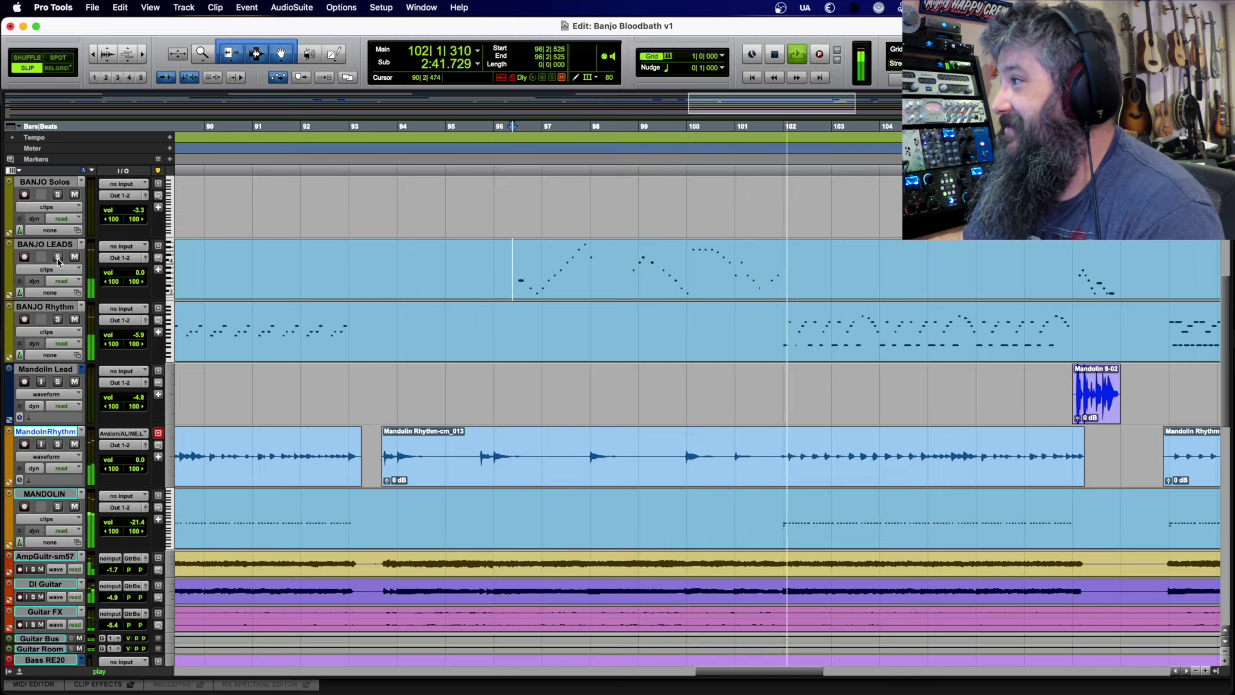
{"action": "key", "text": "space"}
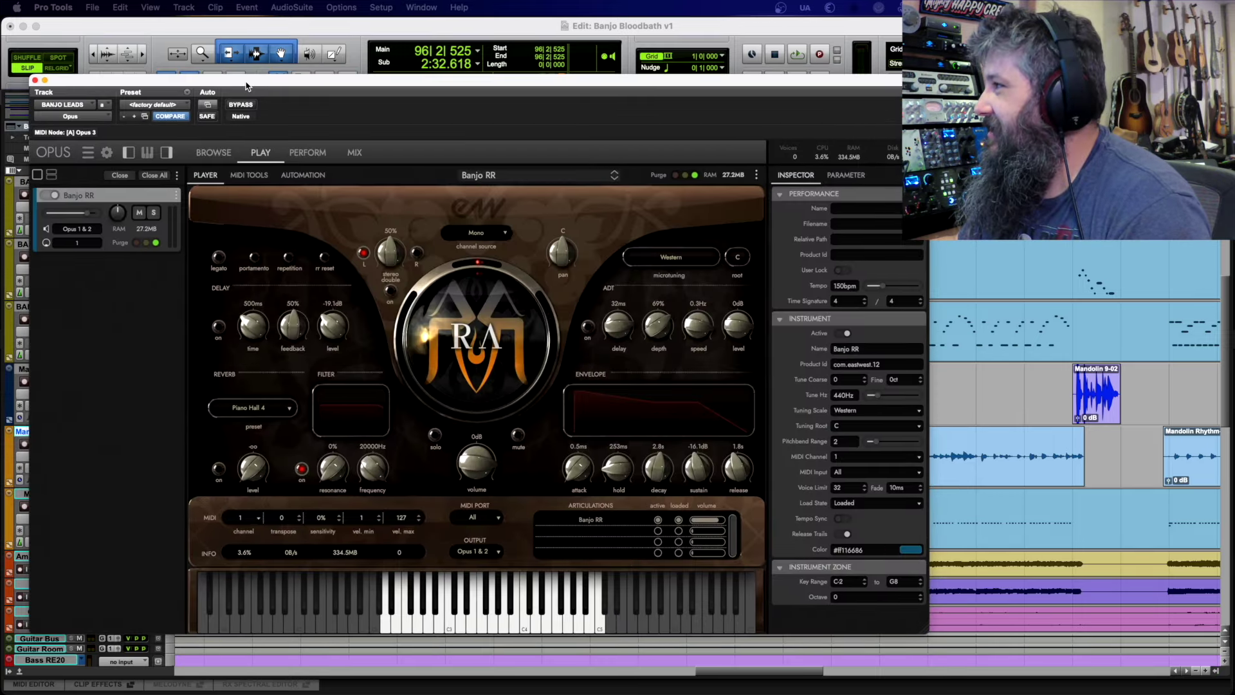
{"action": "scroll", "coordinate": [1013, 293], "scroll_direction": "left", "scroll_amount": 8}
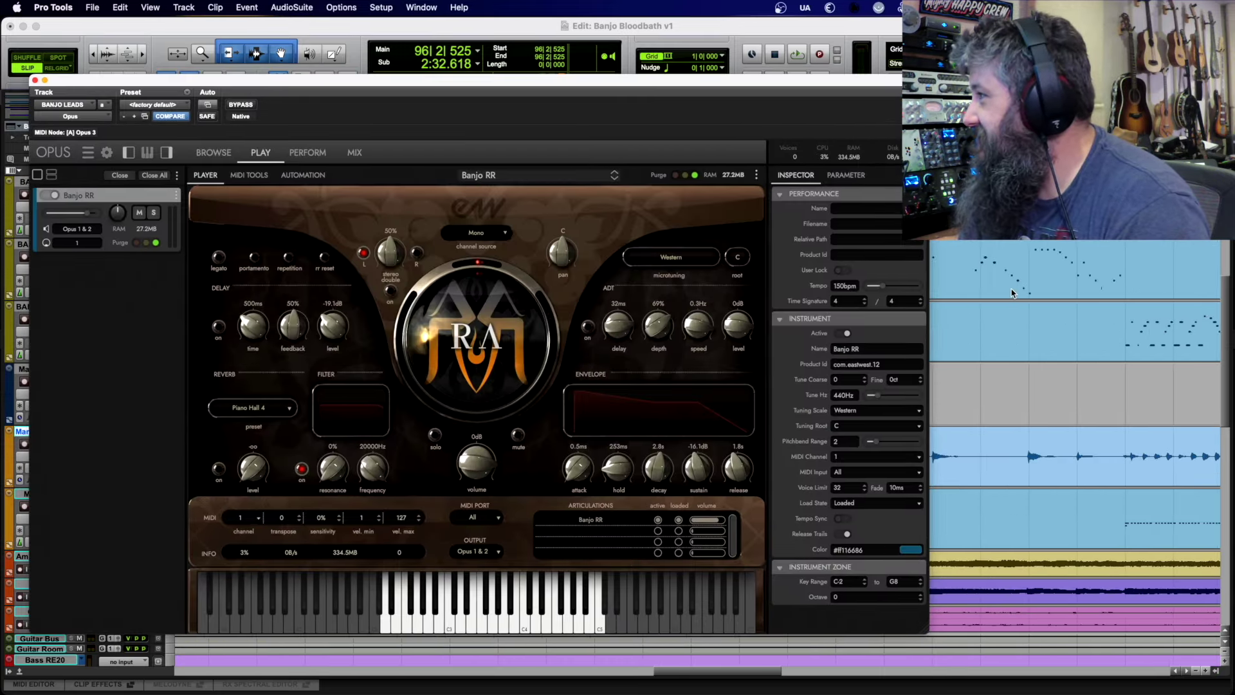
{"action": "scroll", "coordinate": [1013, 294], "scroll_direction": "left", "scroll_amount": 3}
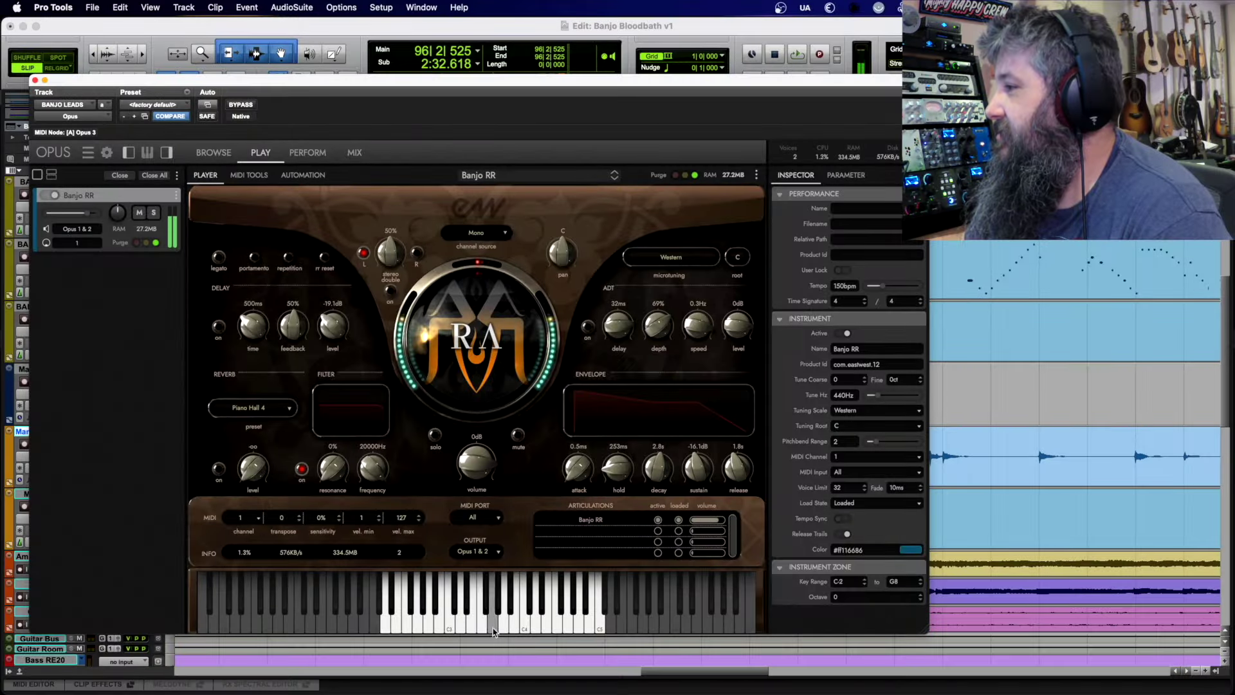
{"action": "left_click", "coordinate": [461, 632]}
- Play banjo notes on the Opus keyboard, audition the part in context, then close the Banjo RR window
{"action": "left_click", "coordinate": [428, 632]}
{"action": "left_click_drag", "start_coordinate": [429, 633], "coordinate": [397, 632]}
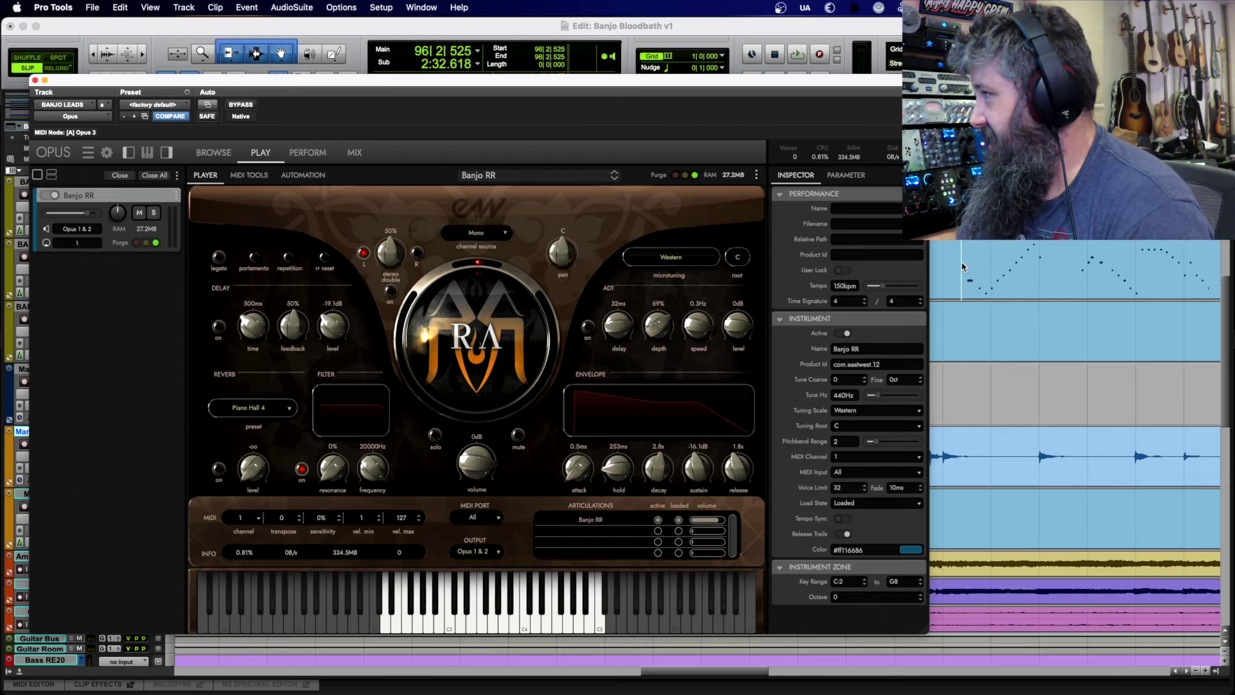
{"action": "key", "text": "space"}
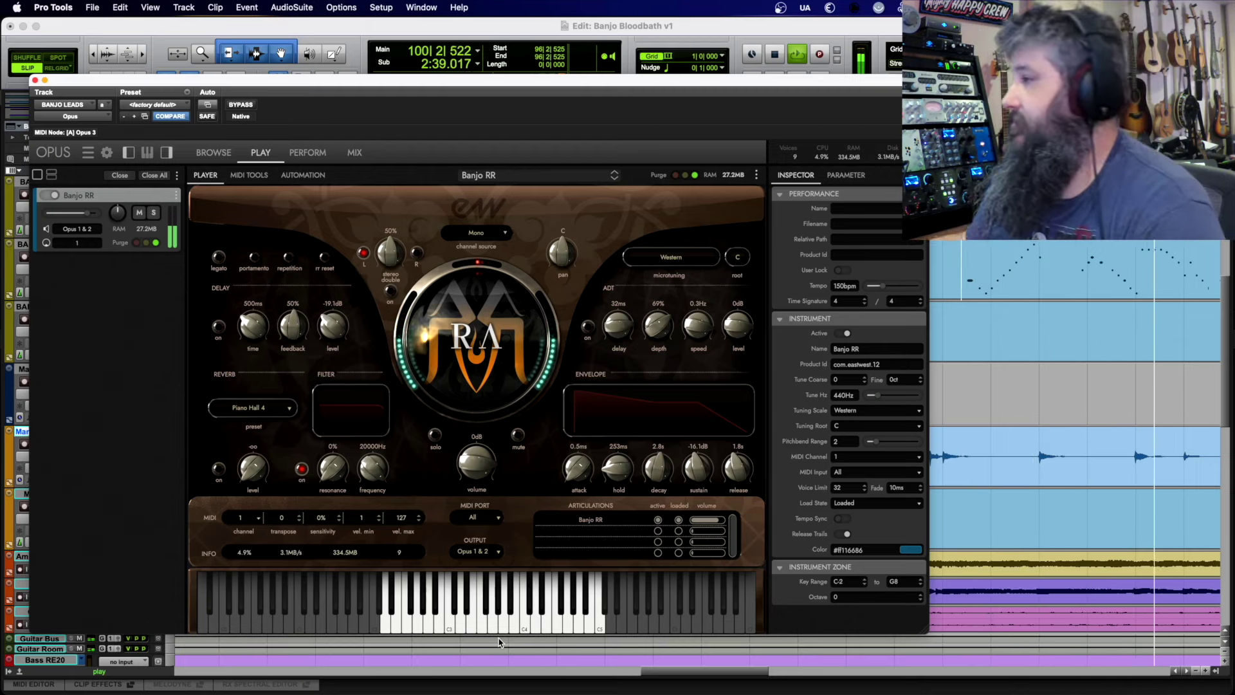
{"action": "key", "text": "space"}
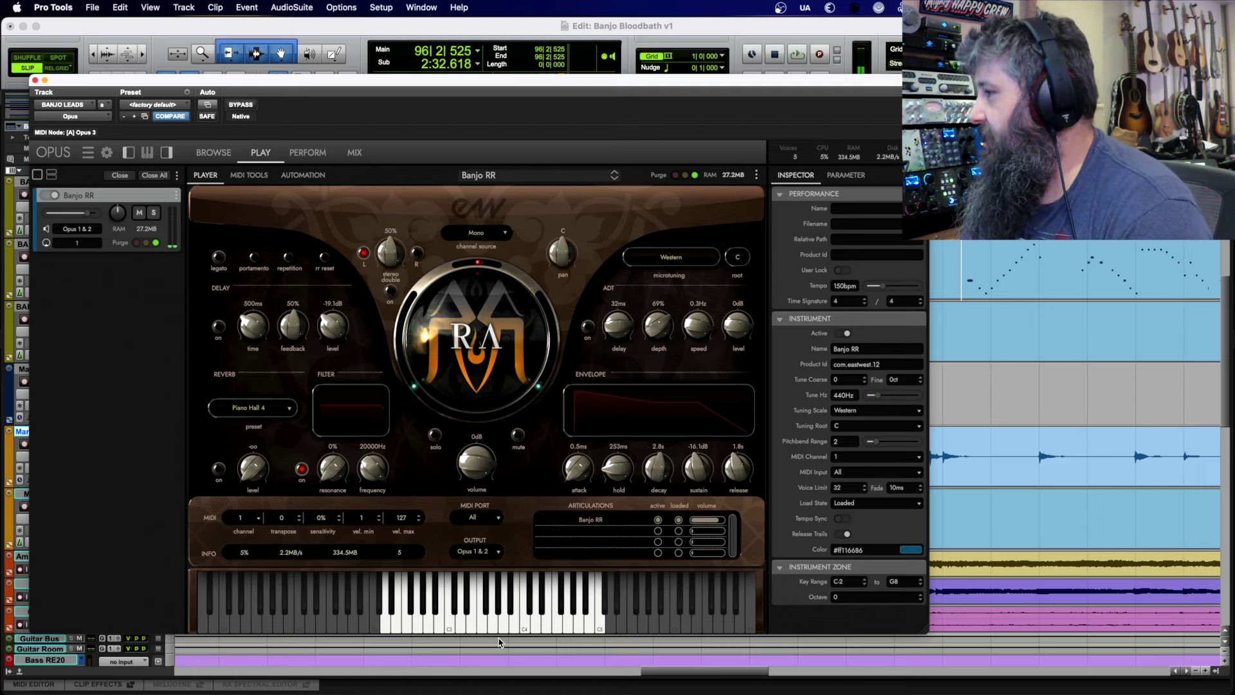
{"action": "left_click", "coordinate": [482, 629]}
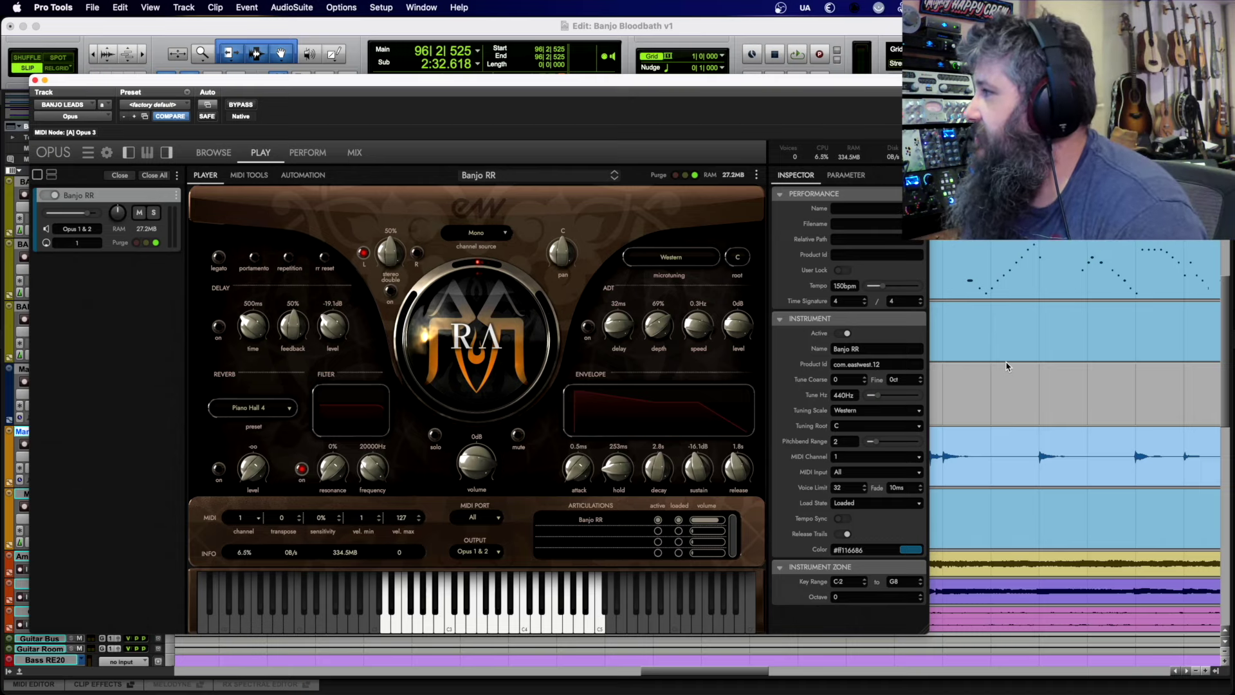
{"action": "key", "text": "super+w"}
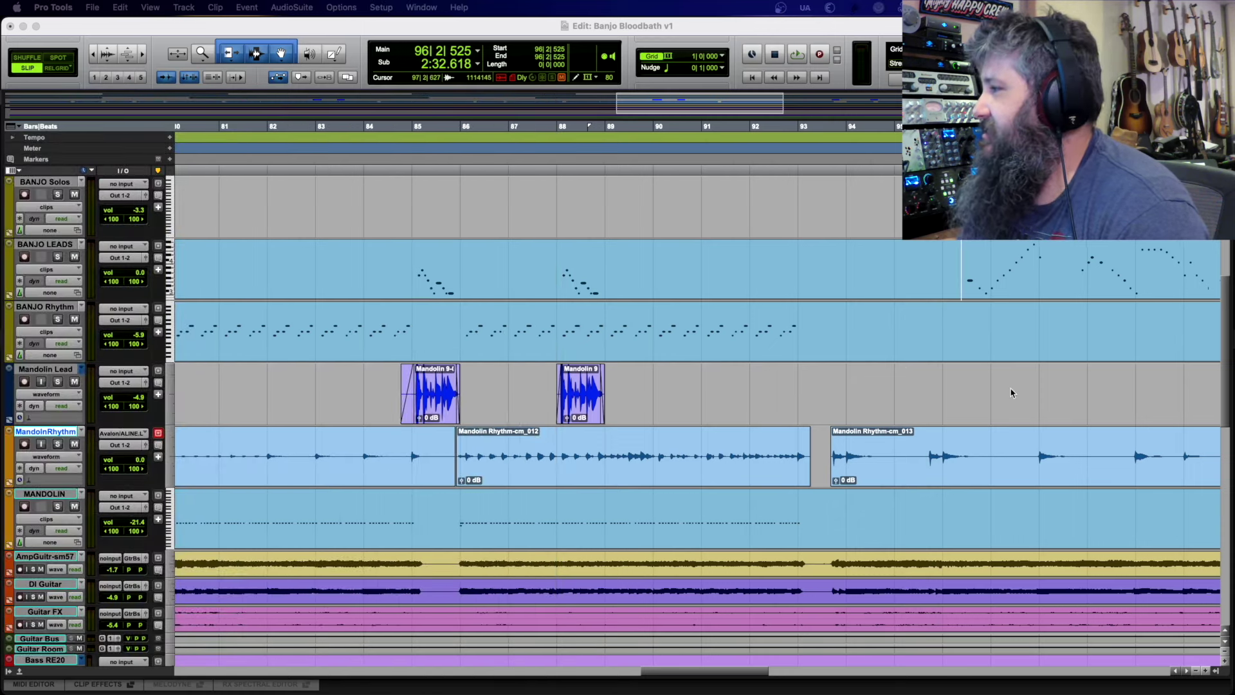
- Zoom out to bars 1–113, scroll to the top track, and place the play position near bar 129
{"action": "key", "text": "super+bracketleft"}
{"action": "key", "text": "super+bracketleft"}
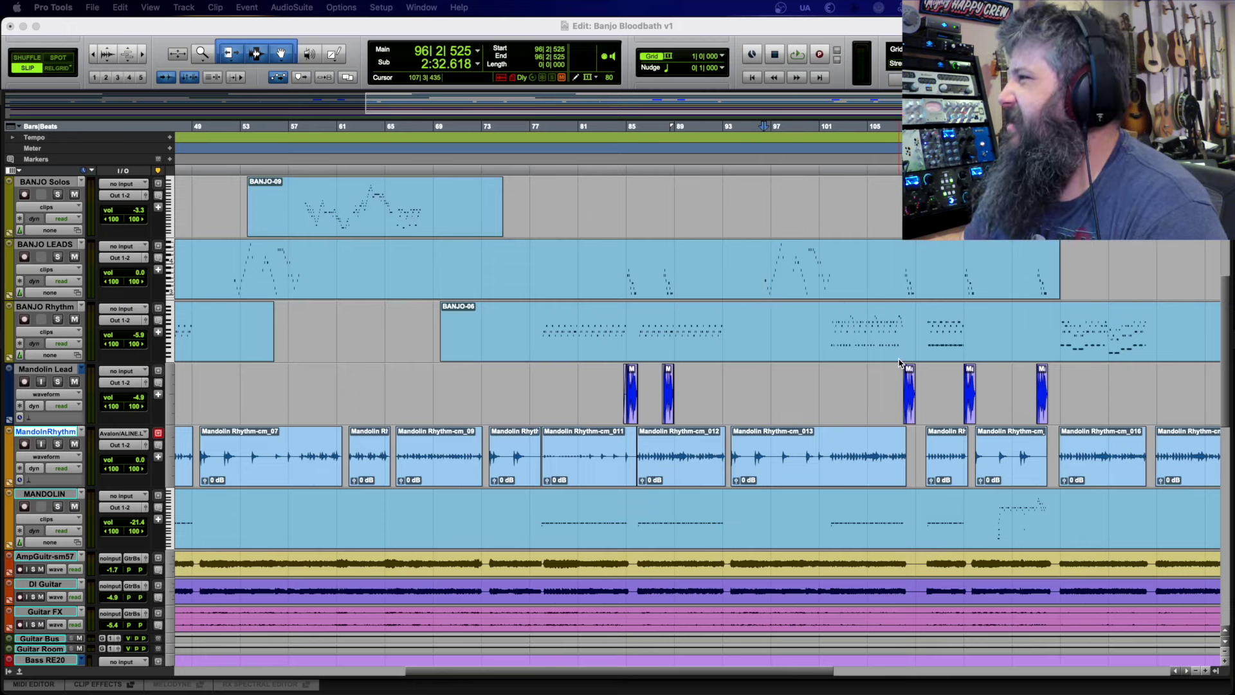
{"action": "key", "text": "super+bracketleft"}
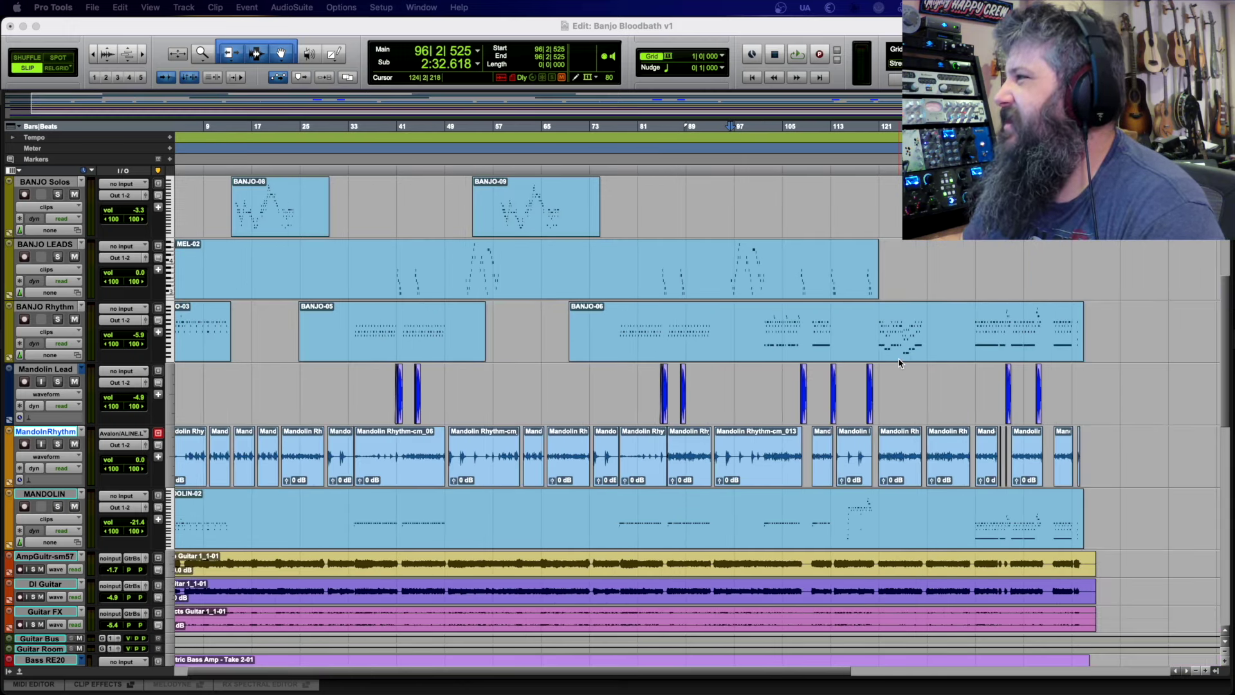
{"action": "key", "text": "super+bracketright"}
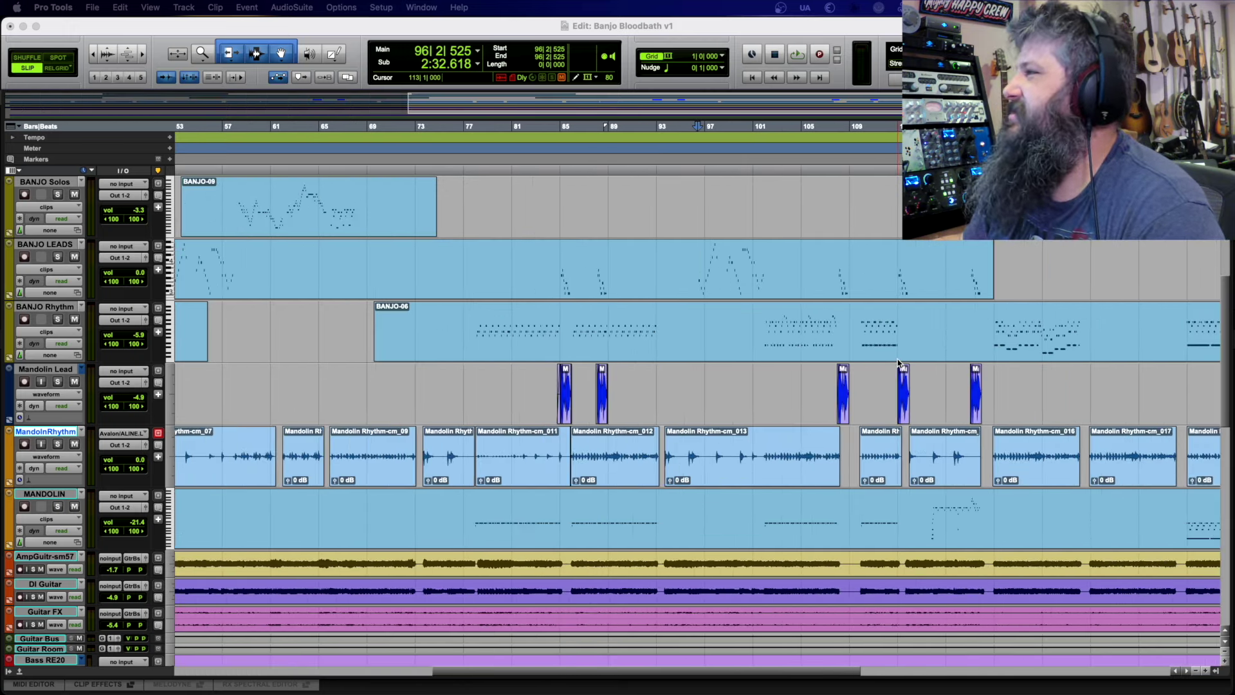
{"action": "scroll", "coordinate": [898, 362], "scroll_direction": "left", "scroll_amount": 3}
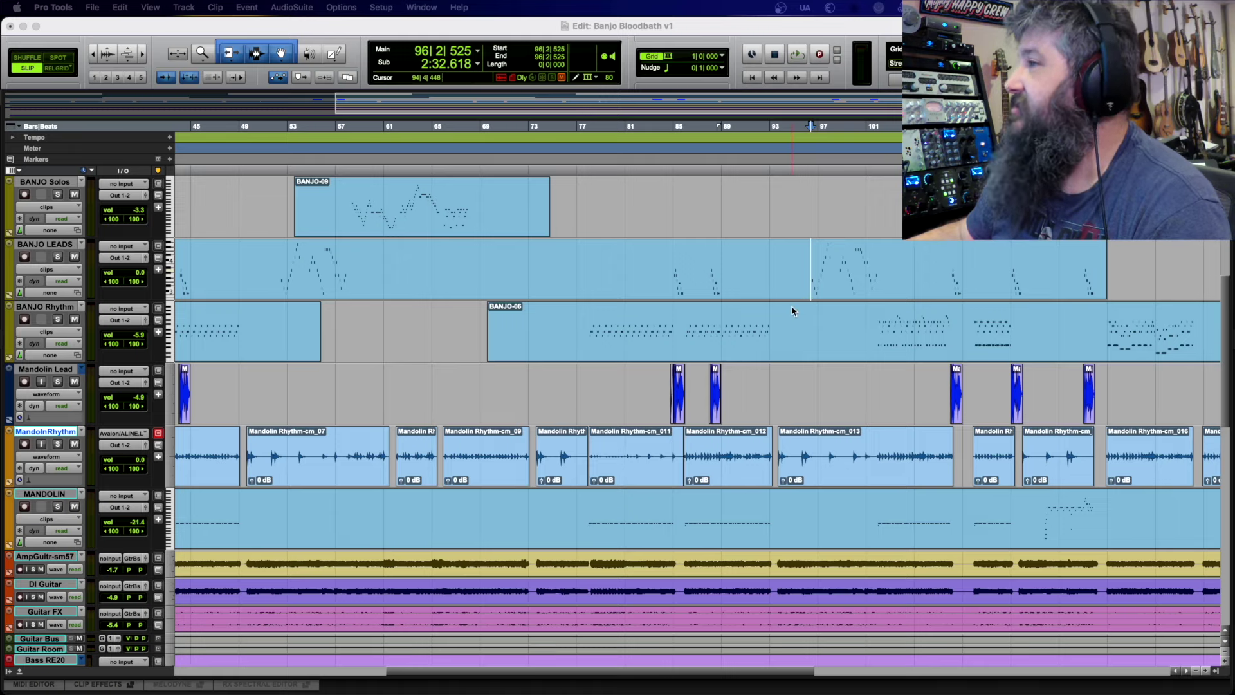
{"action": "key", "text": "super+bracketleft"}
{"action": "scroll", "coordinate": [793, 312], "scroll_direction": "up", "scroll_amount": 2}
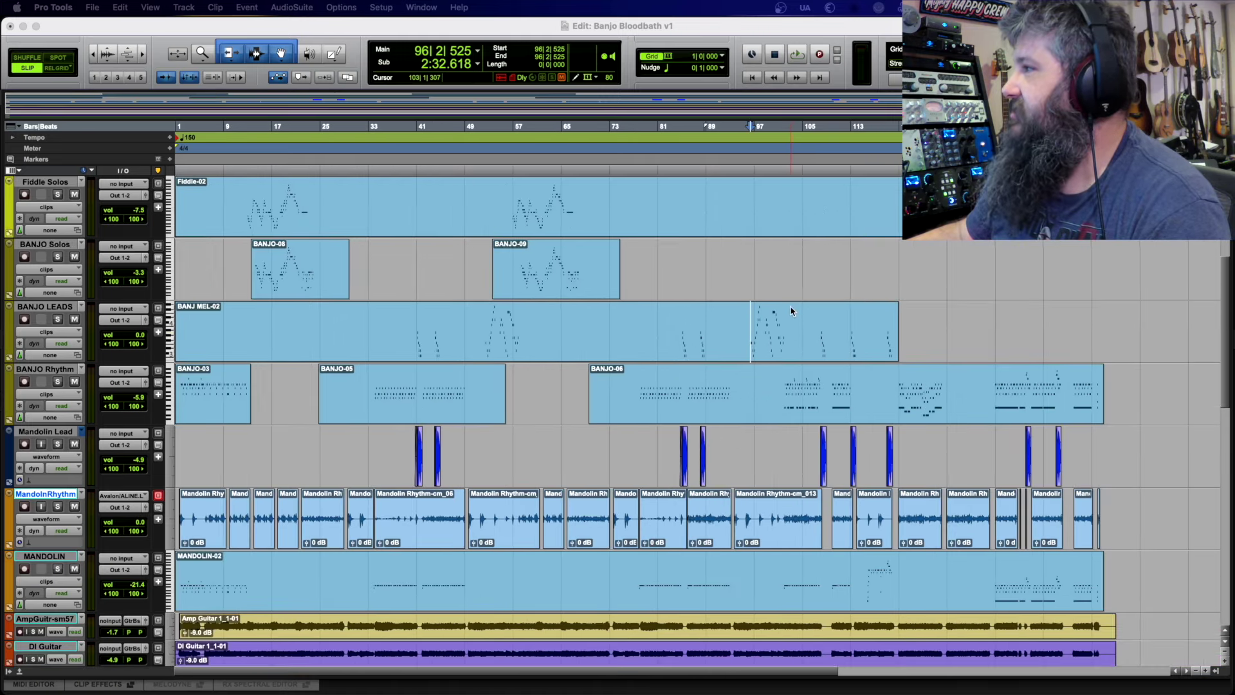
{"action": "scroll", "coordinate": [792, 311], "scroll_direction": "up", "scroll_amount": 1}
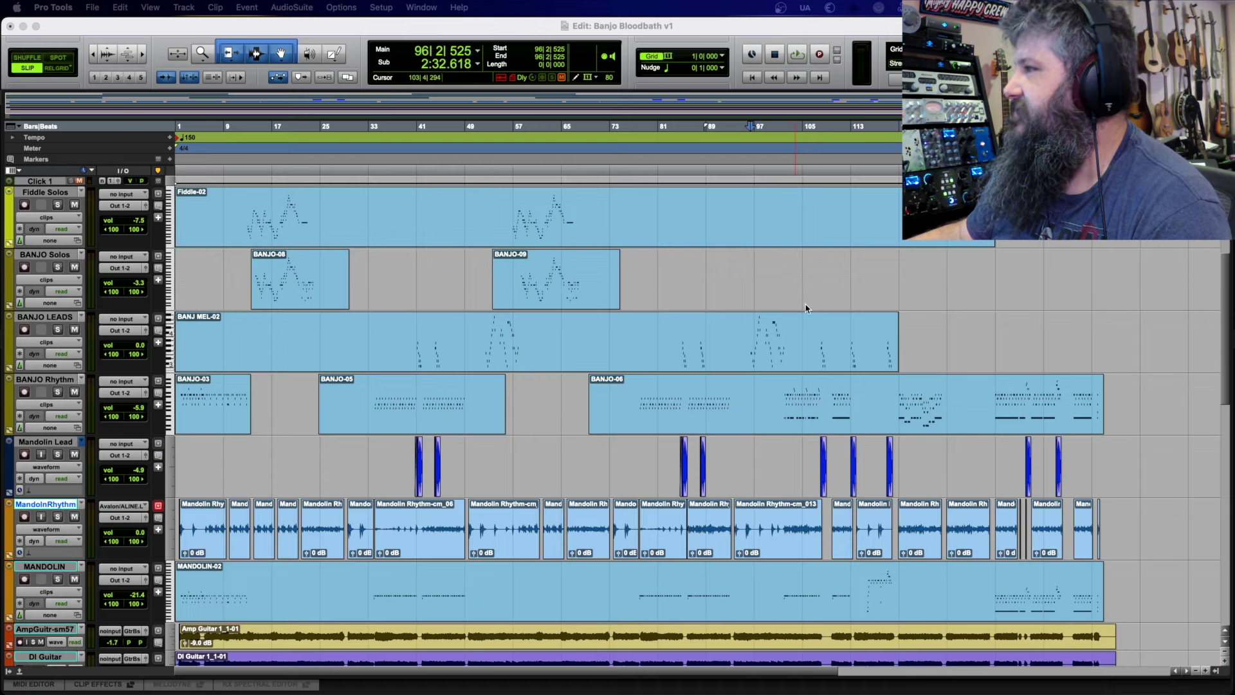
{"action": "left_click", "coordinate": [937, 267]}
- Zoom in around bar 129 and set the play position to 128|4|346, just before the Fiddle Solos notes
{"action": "left_click", "coordinate": [957, 253]}
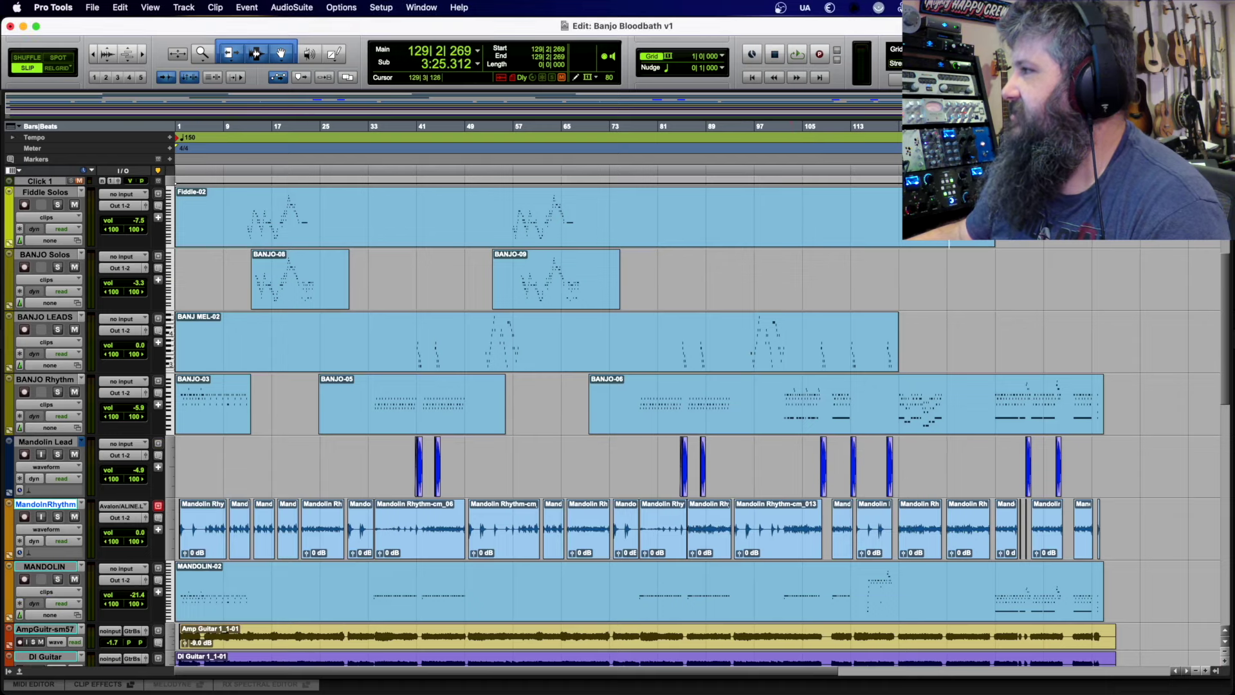
{"action": "key", "text": "super+bracketright"}
{"action": "key", "text": "super+bracketright"}
{"action": "key", "text": "super+bracketright"}
{"action": "key", "text": "super+bracketright"}
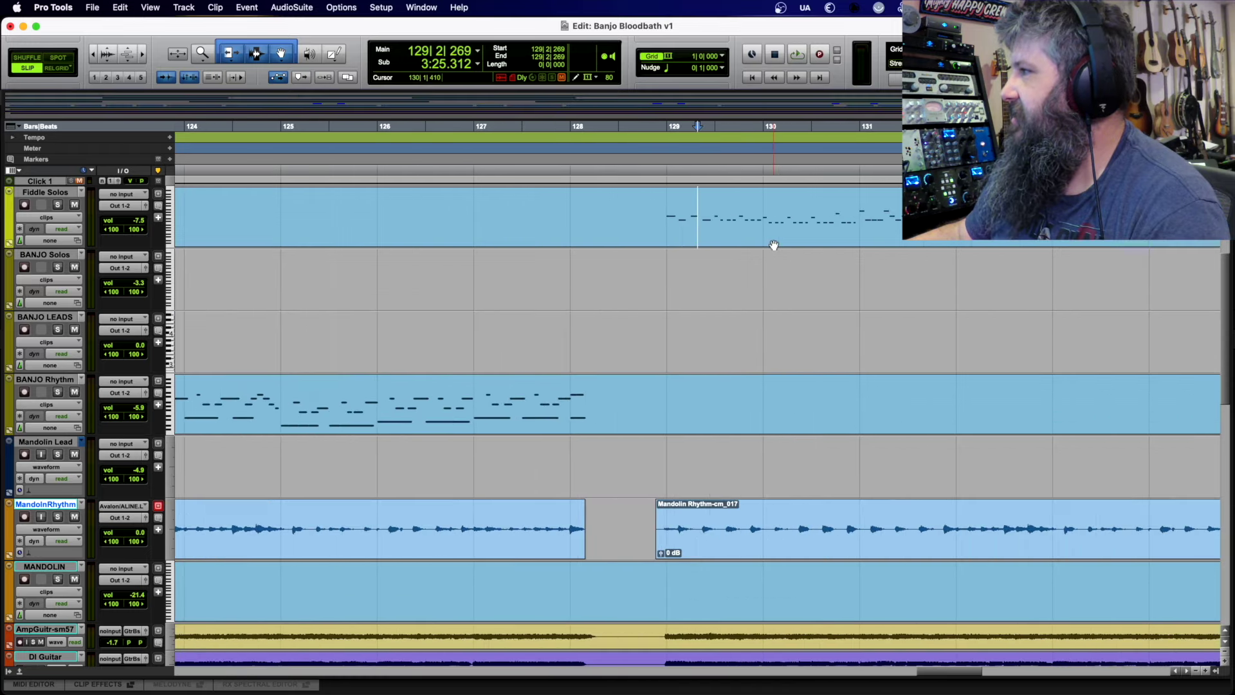
{"action": "scroll", "coordinate": [773, 244], "scroll_direction": "right", "scroll_amount": 3}
{"action": "scroll", "coordinate": [773, 244], "scroll_direction": "right", "scroll_amount": 3}
{"action": "scroll", "coordinate": [773, 245], "scroll_direction": "left", "scroll_amount": 2}
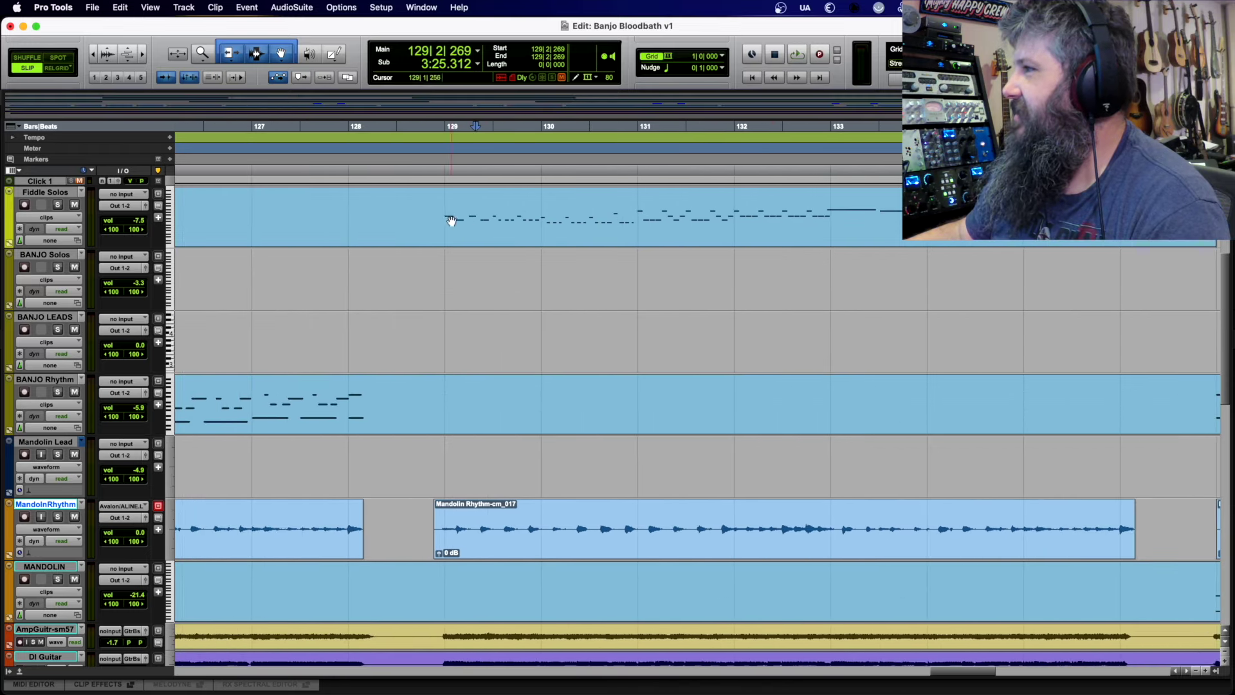
{"action": "left_click", "coordinate": [419, 205]}
{"action": "left_click", "coordinate": [426, 206]}
{"action": "scroll", "coordinate": [426, 206], "scroll_direction": "right", "scroll_amount": 3}
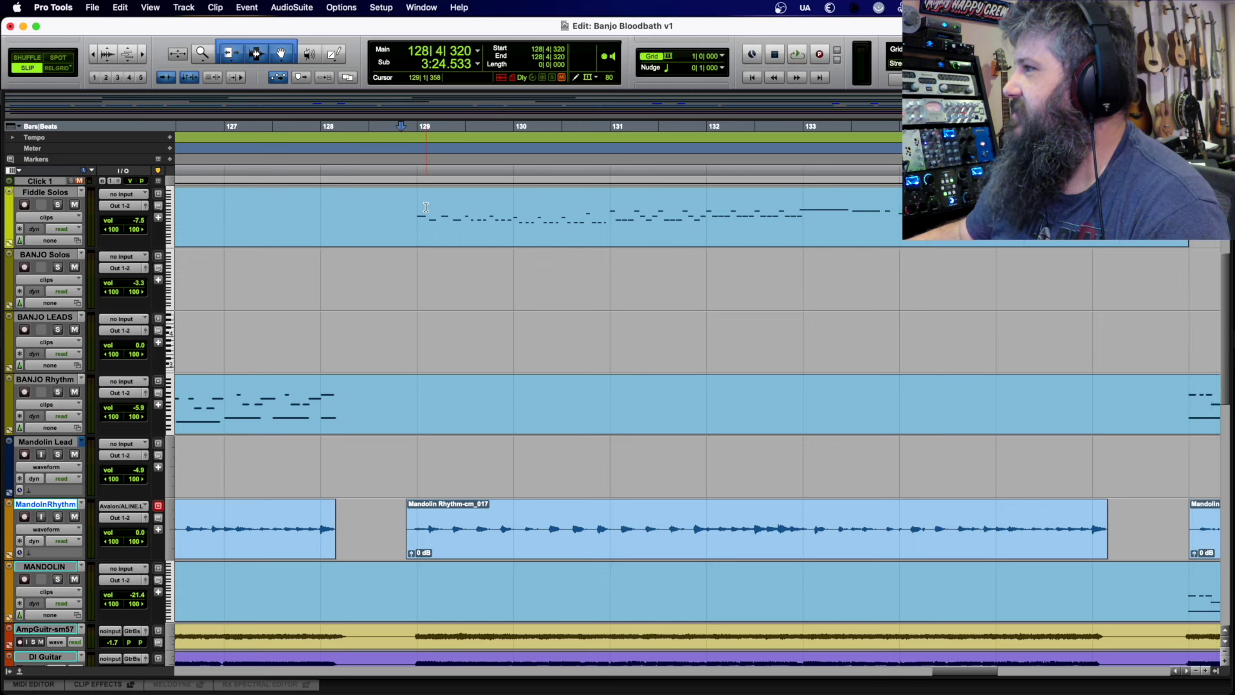
{"action": "left_click", "coordinate": [325, 204]}
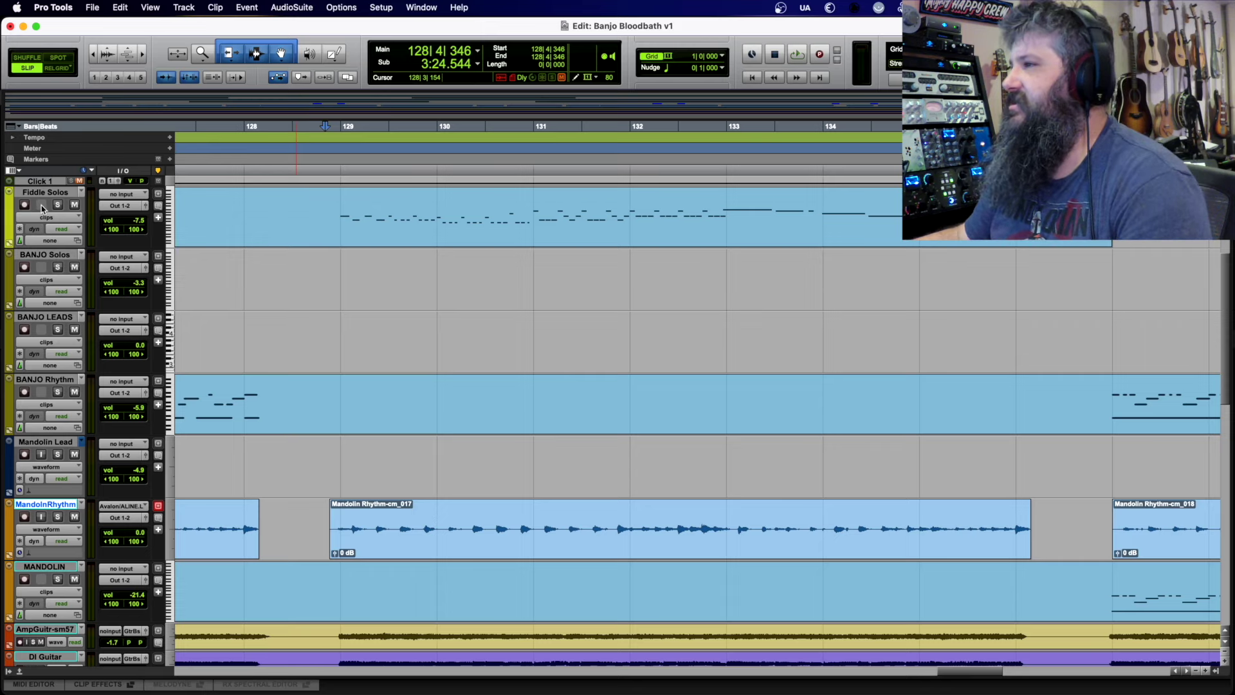
{"action": "key", "text": "space"}
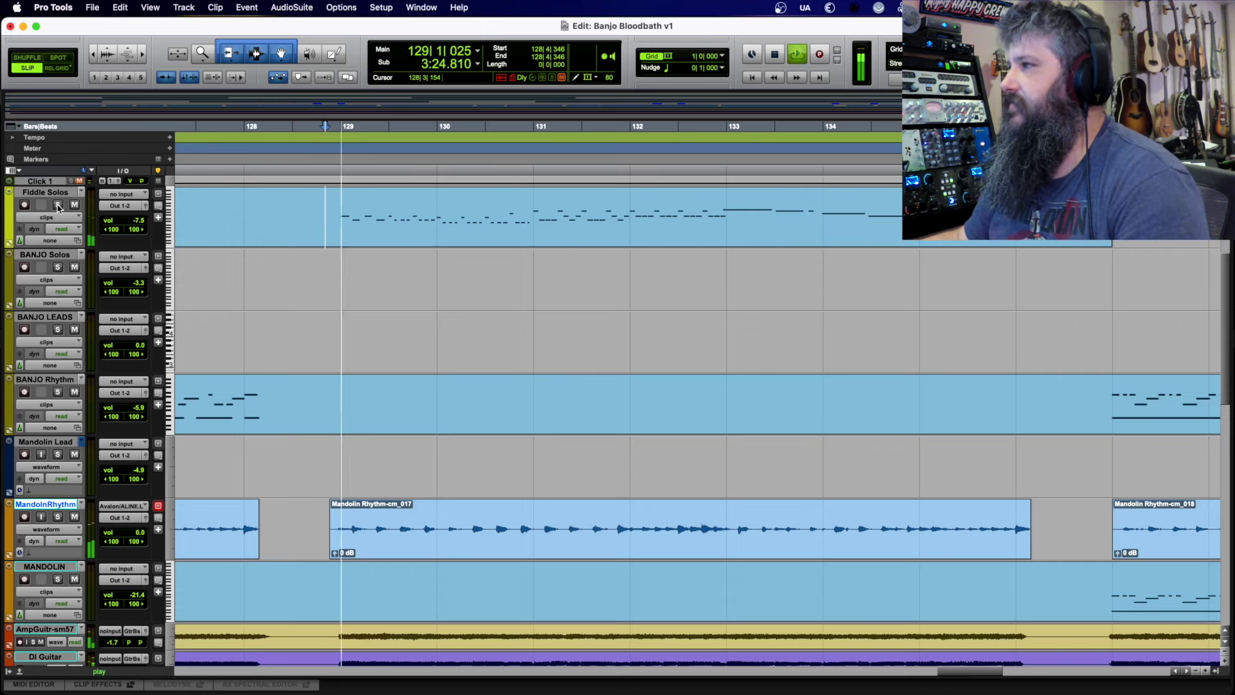
{"action": "left_click", "coordinate": [57, 205]}
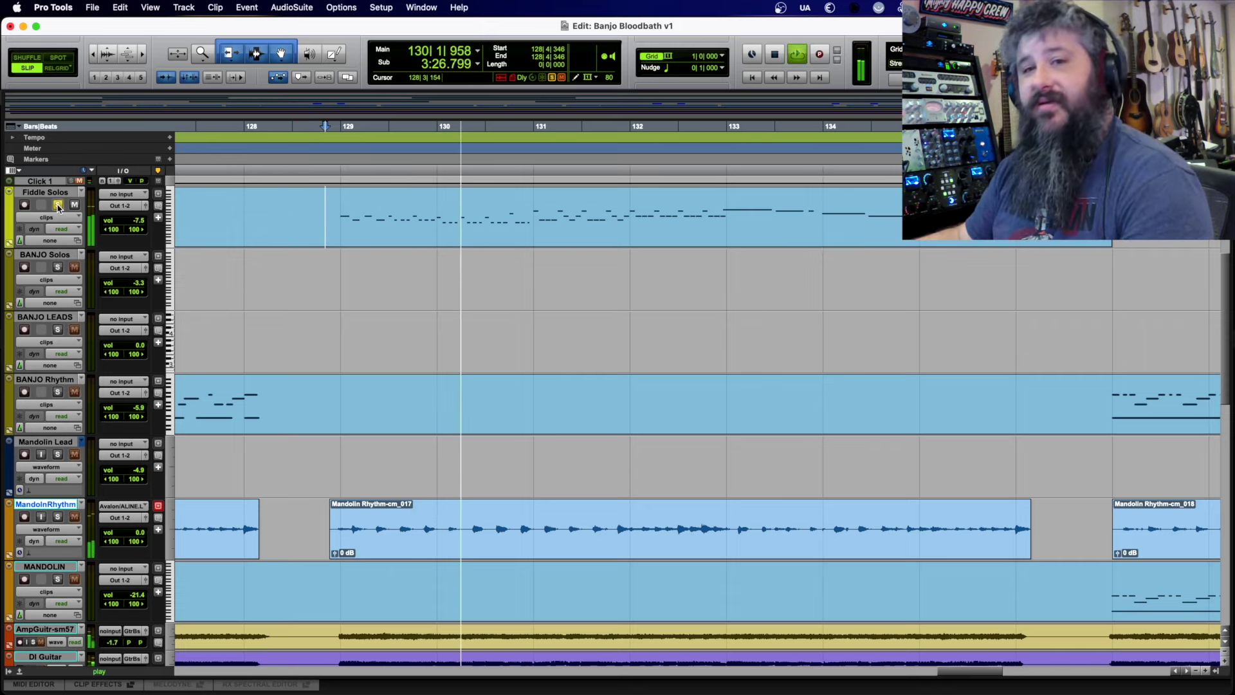
{"action": "left_click", "coordinate": [58, 205]}
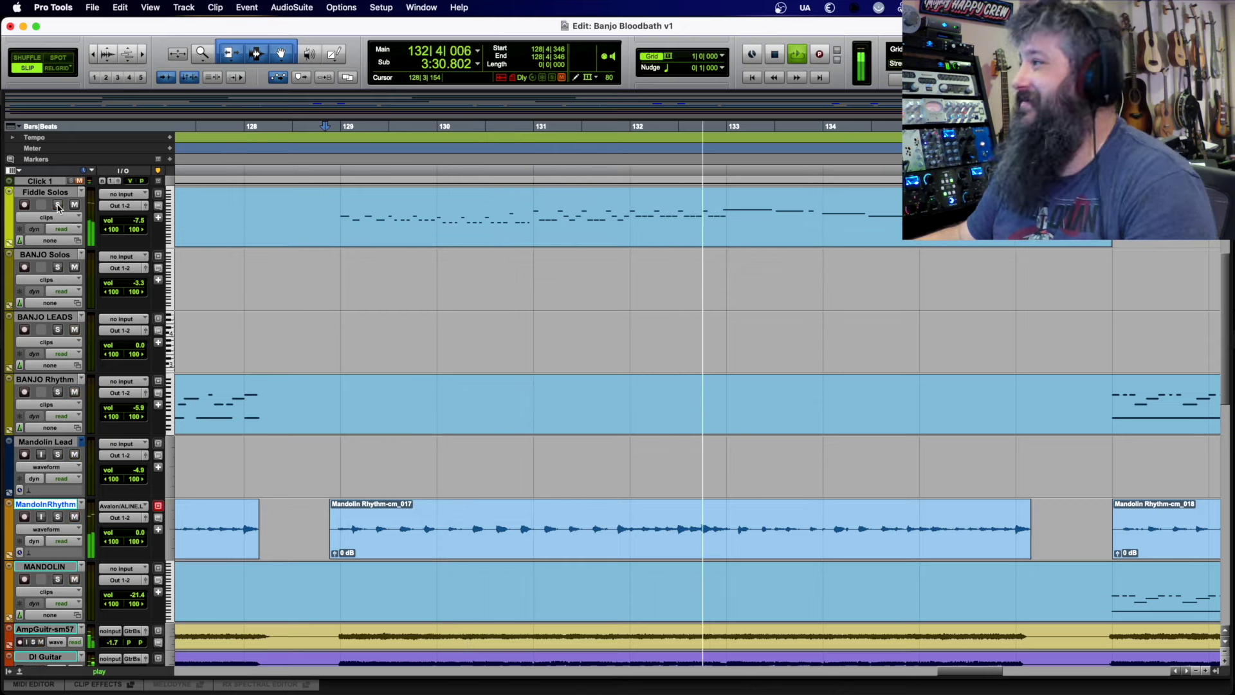
{"action": "key", "text": "space"}
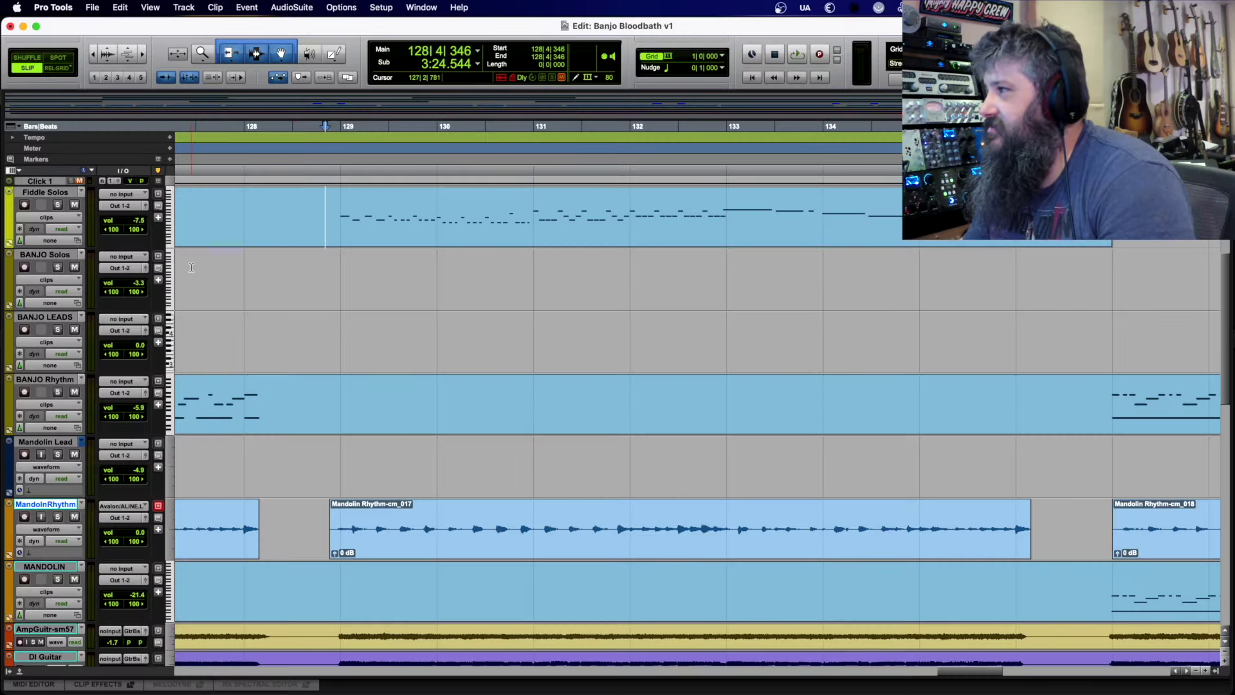
{"action": "key", "text": "r"}
{"action": "key", "text": "r"}
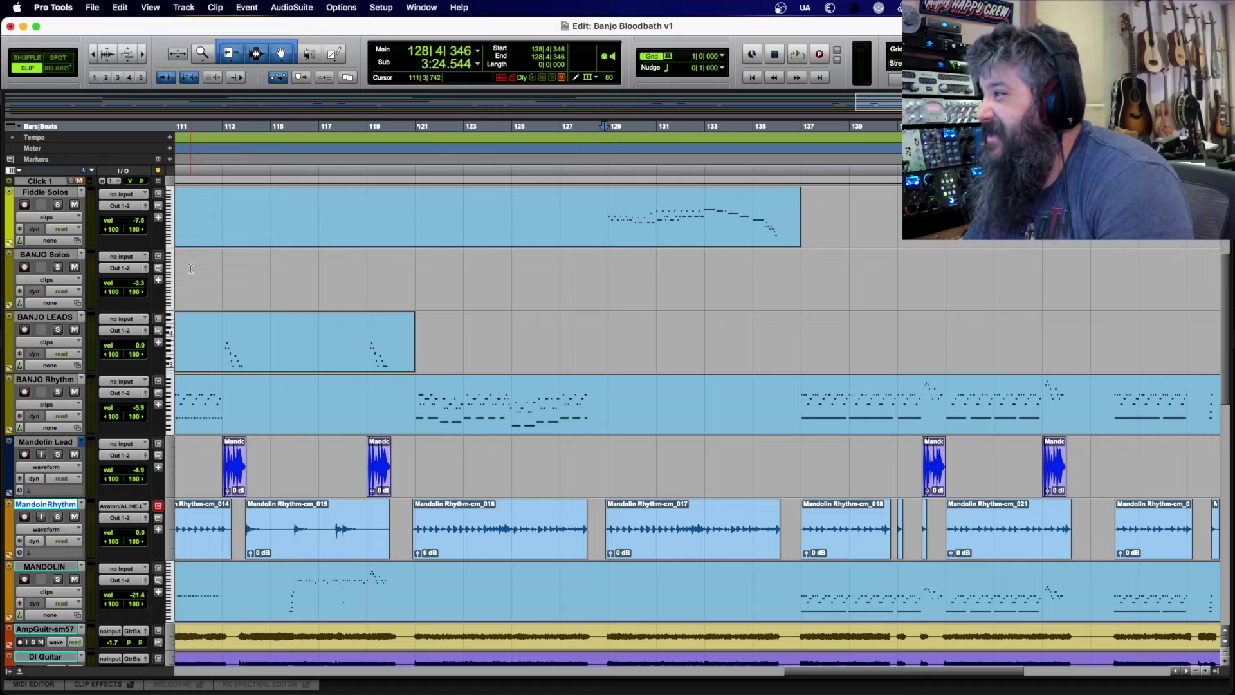
- Zoom out with R and jump to the session start to show bars 1–113
{"action": "key", "text": "r"}
{"action": "key", "text": "Home"}
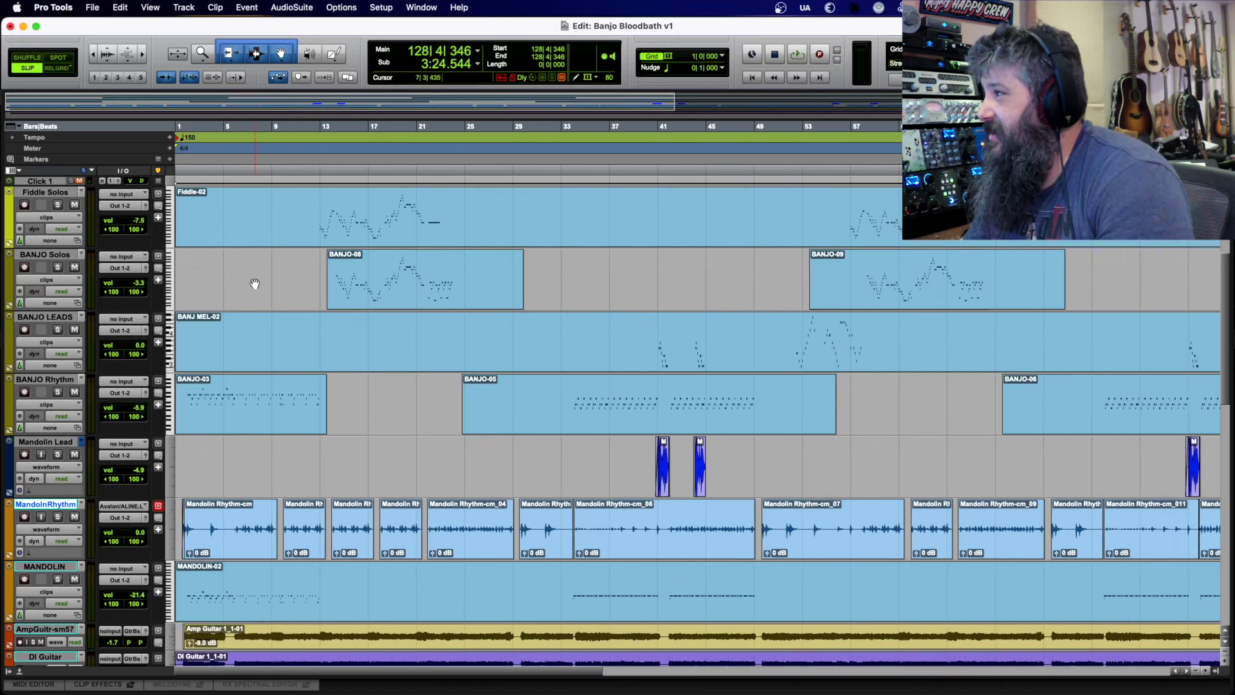
{"action": "key", "text": "r"}
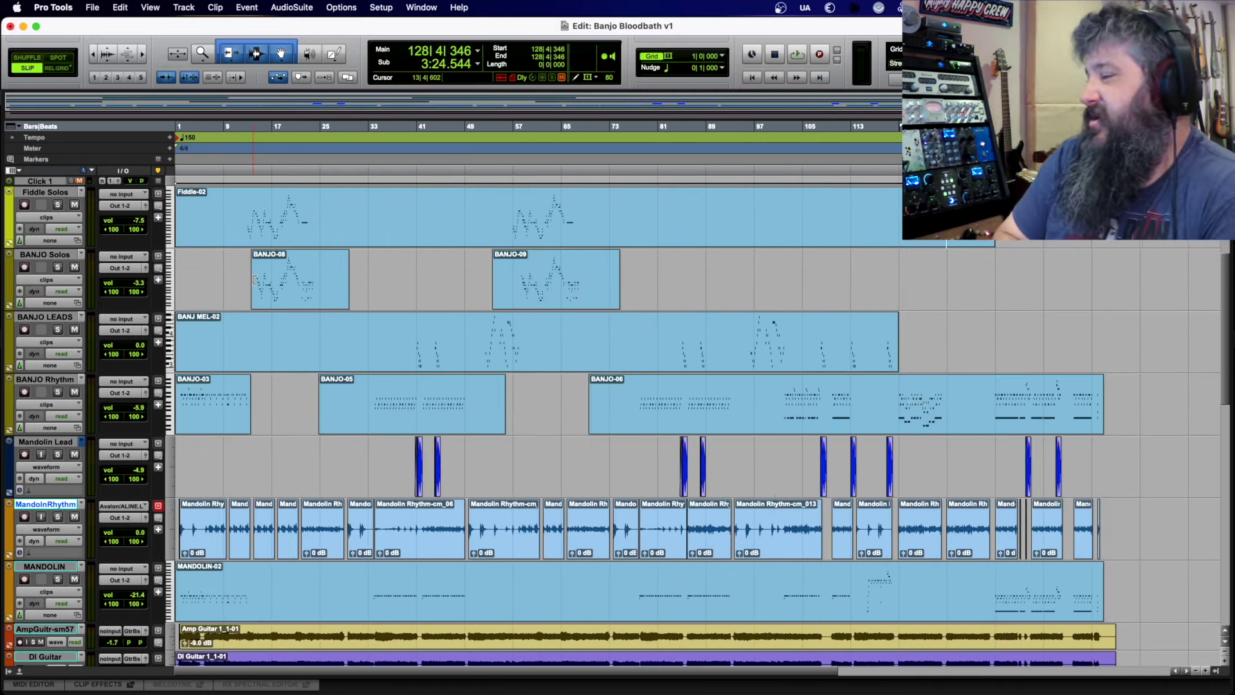